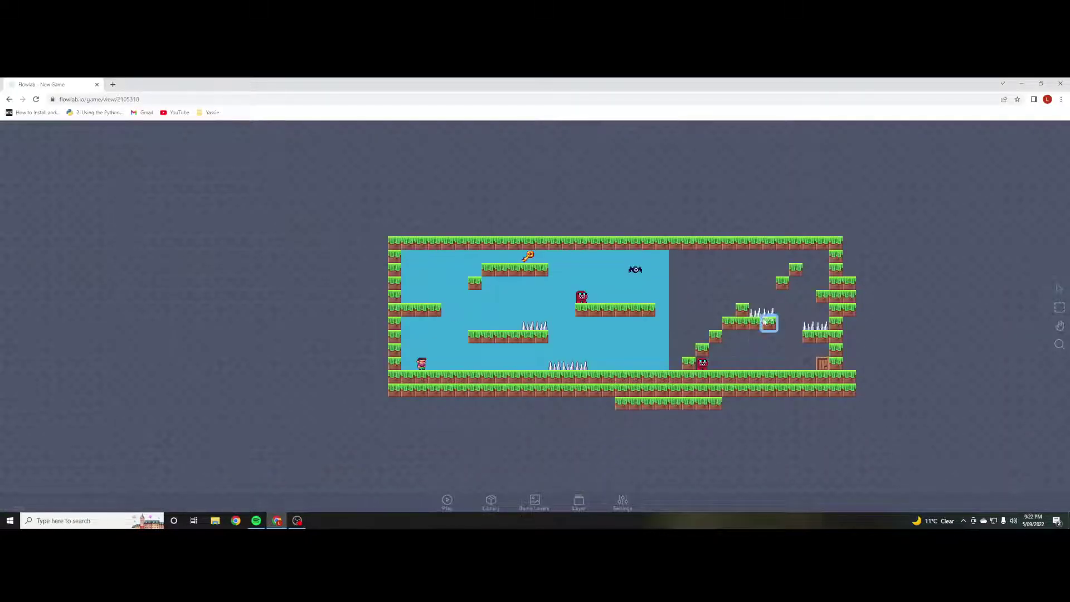
- Switch to the User Interface layer and open the placeholder object's properties
left_click(577, 496)
left_click(579, 432)
left_click(664, 259)
left_click(651, 257)
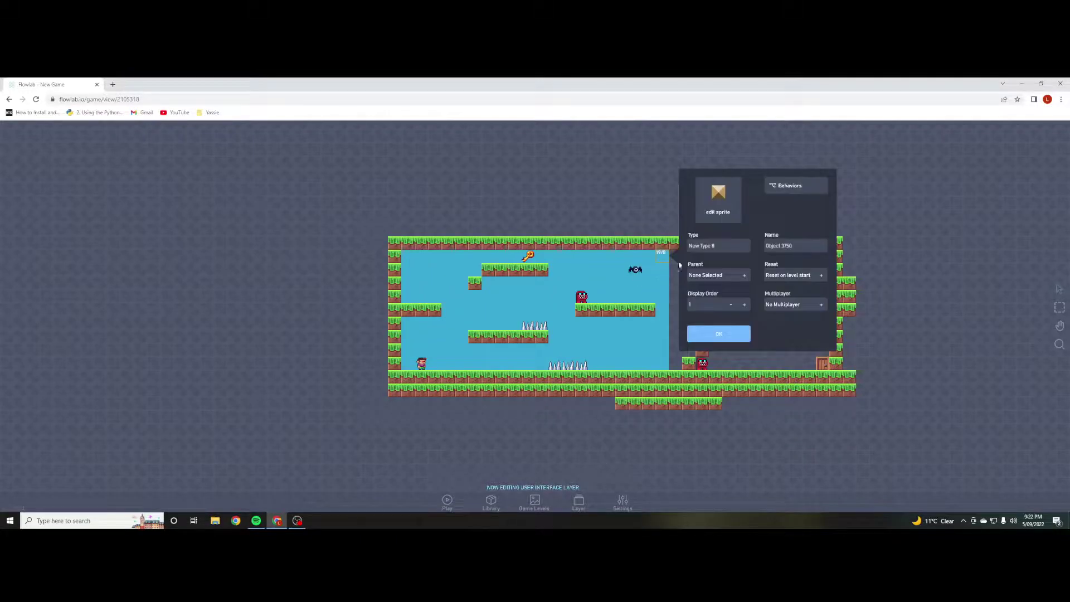
- In the sprite editor, erase the default brown tile with a size-4 eraser, then return to a size-1 pencil
left_click(719, 201)
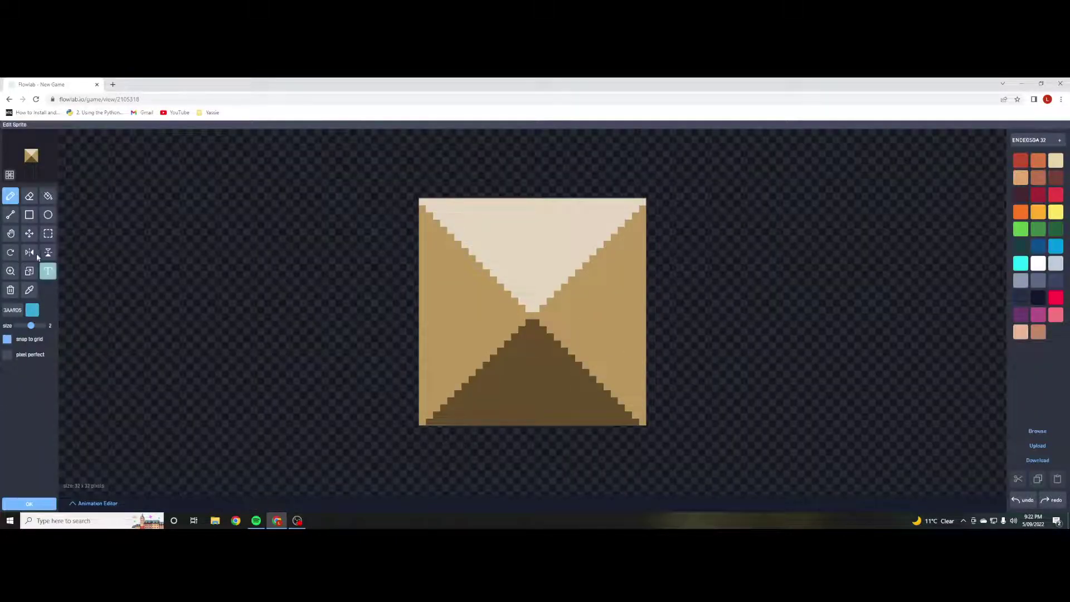
left_click(29, 195)
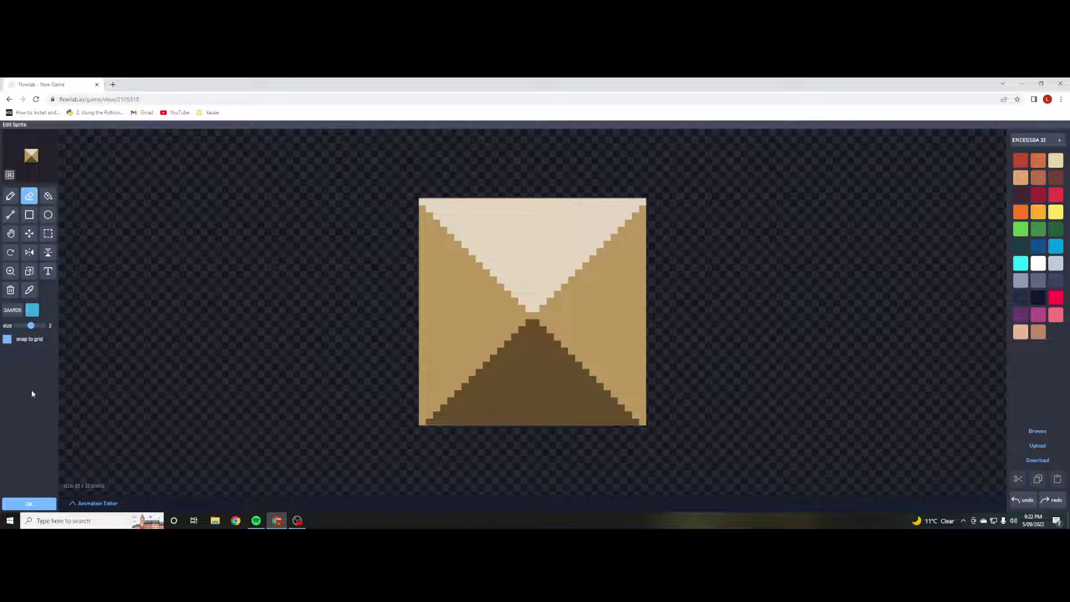
left_click_drag(30, 325, 46, 325)
mouse_move(447, 399)
left_mouse_down()
mouse_move(446, 225)
mouse_move(515, 384)
mouse_move(566, 385)
mouse_move(597, 224)
mouse_move(635, 411)
mouse_move(618, 402)
left_mouse_up()
left_click(20, 326)
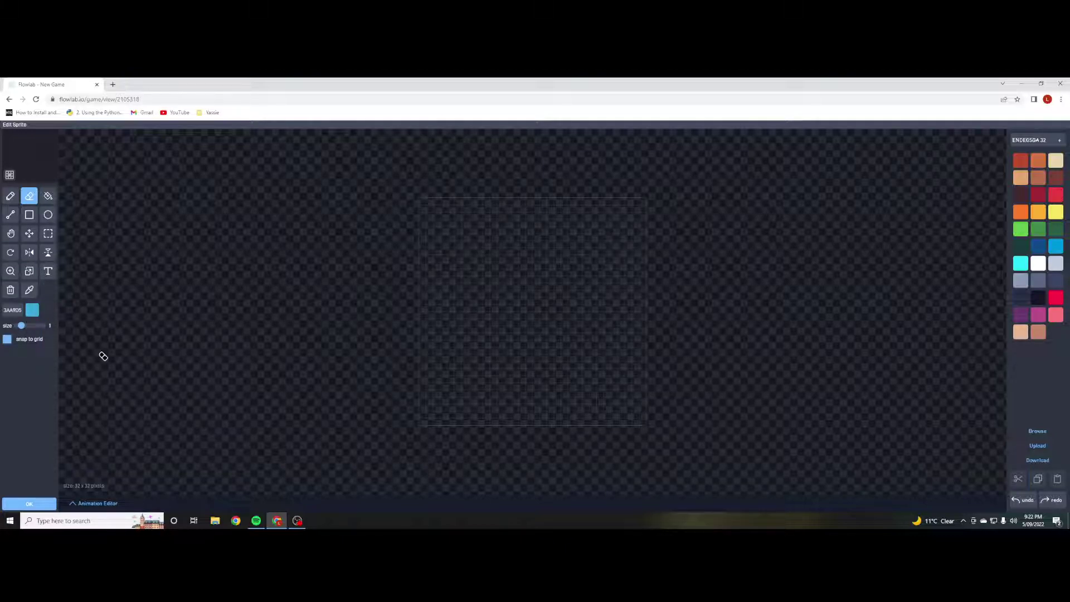
left_click(10, 195)
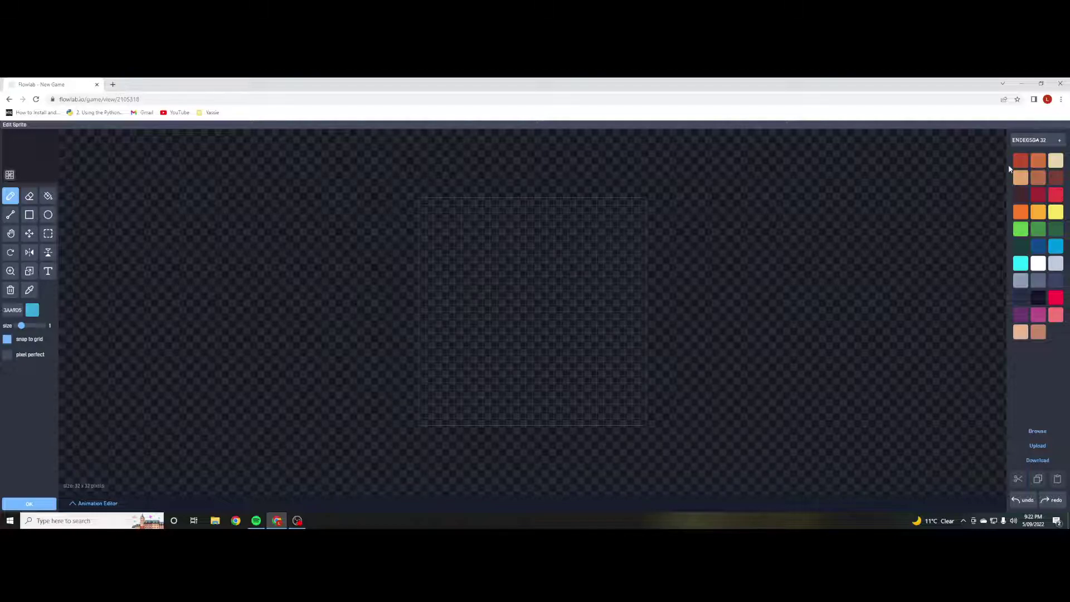
- Sketch a test circle in dark navy 181425, then erase it to clear the canvas
left_click(1039, 297)
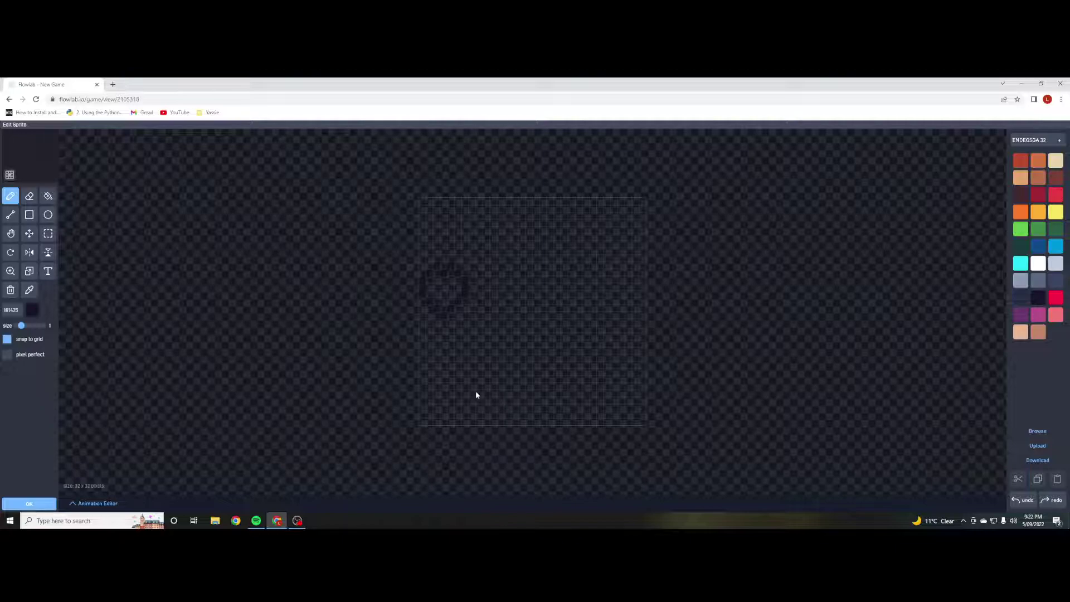
scroll(443, 334, "up", 2)
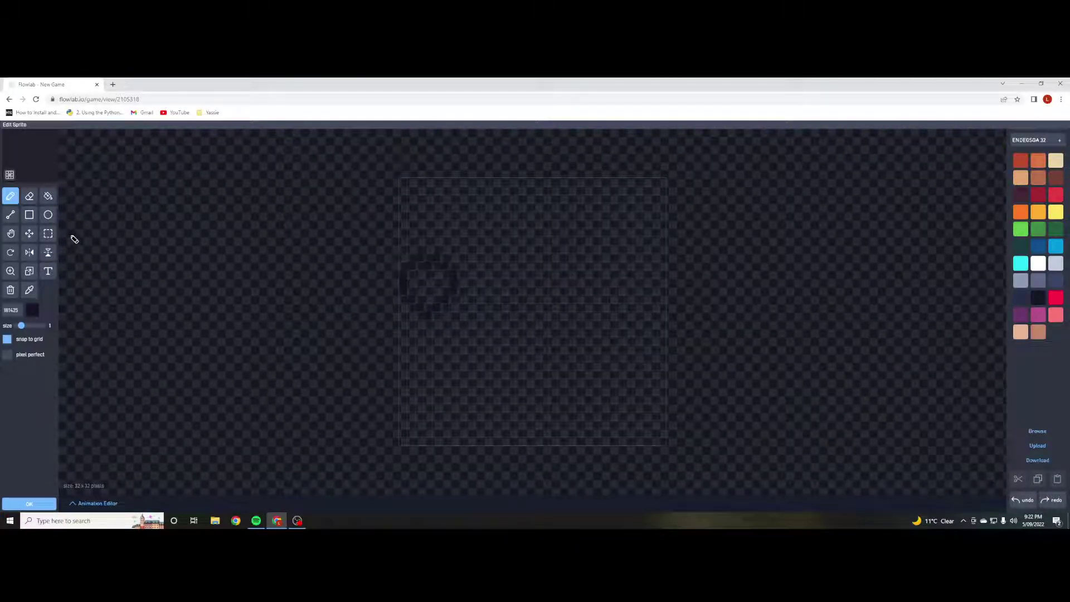
left_click(29, 196)
mouse_move(453, 309)
left_mouse_down()
mouse_move(469, 277)
mouse_move(441, 289)
mouse_move(341, 274)
mouse_move(414, 295)
mouse_move(415, 245)
mouse_move(404, 301)
mouse_move(443, 269)
mouse_move(418, 320)
left_mouse_up()
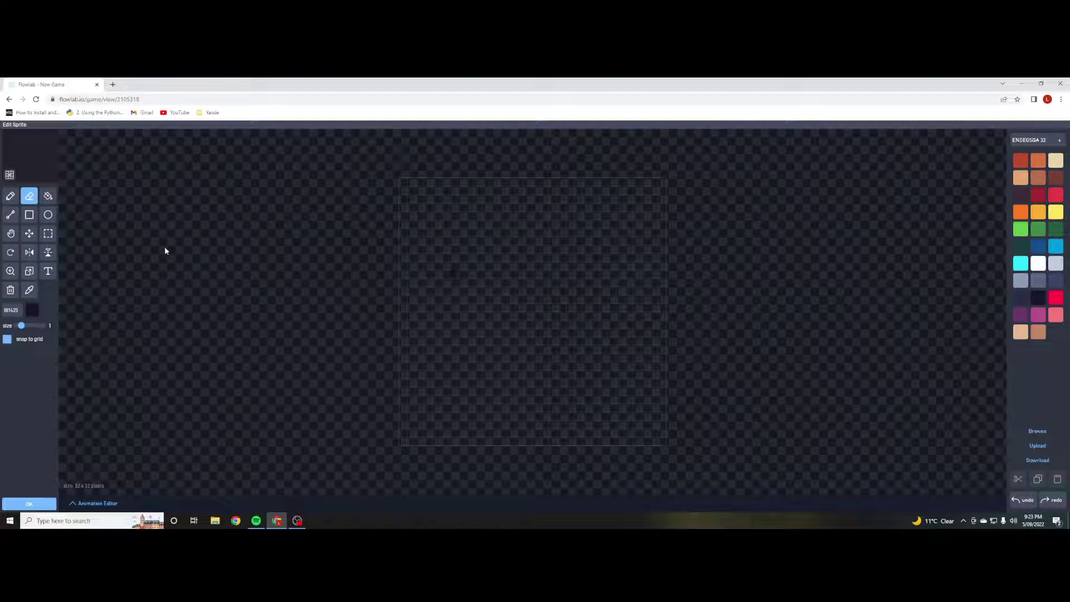
- Draw the first white pixel heart outline with the pencil
left_click(1040, 266)
left_click(10, 196)
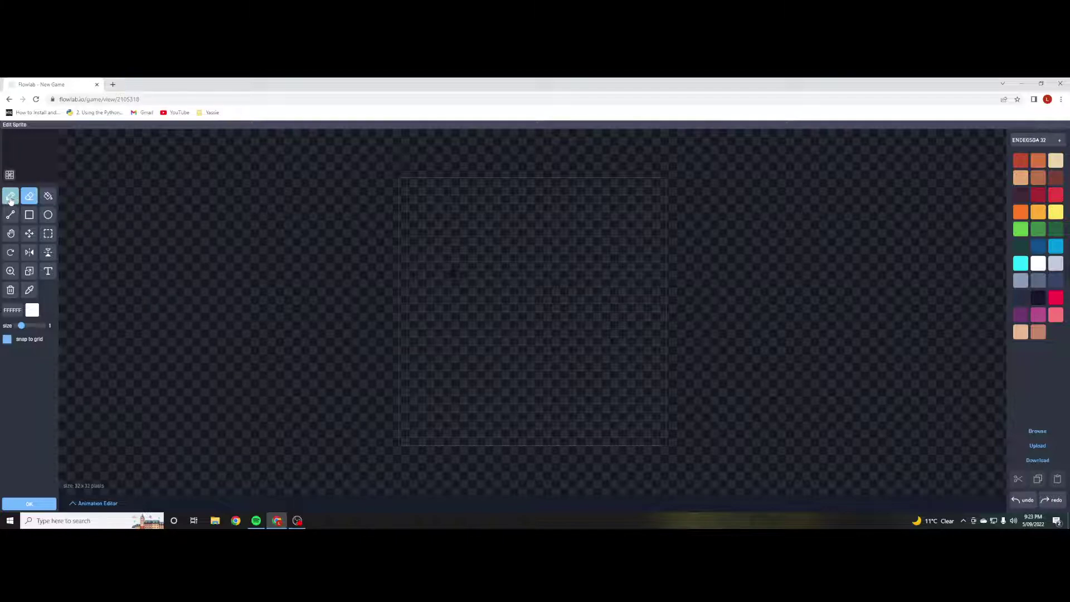
left_click_drag(404, 257, 421, 291)
left_click(429, 300)
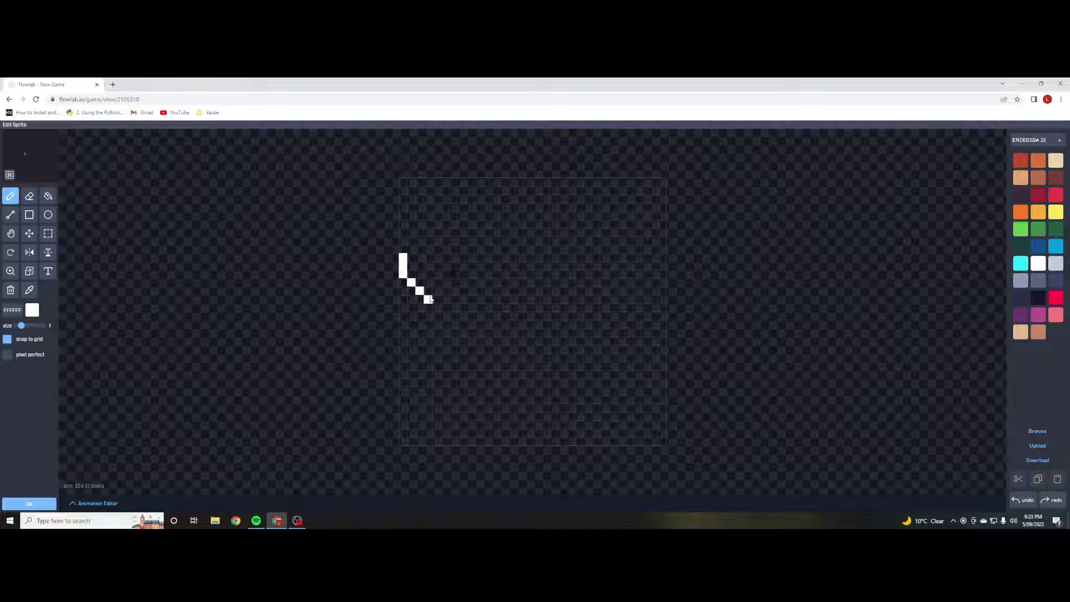
mouse_move(435, 291)
left_mouse_down()
mouse_move(459, 275)
mouse_move(455, 255)
mouse_move(439, 241)
mouse_move(414, 252)
left_mouse_up()
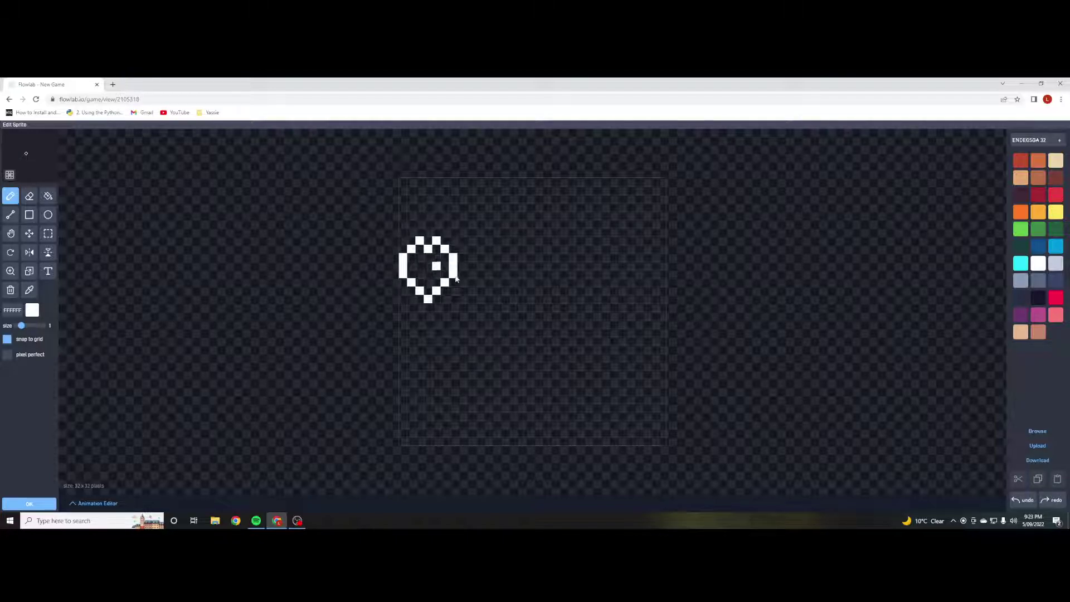
- Draw a second white heart beside it, erasing stray pixels along its edges
left_click(469, 258)
mouse_move(461, 250)
left_mouse_down()
mouse_move(496, 248)
mouse_move(497, 276)
mouse_move(484, 292)
mouse_move(462, 275)
mouse_move(473, 295)
left_mouse_up()
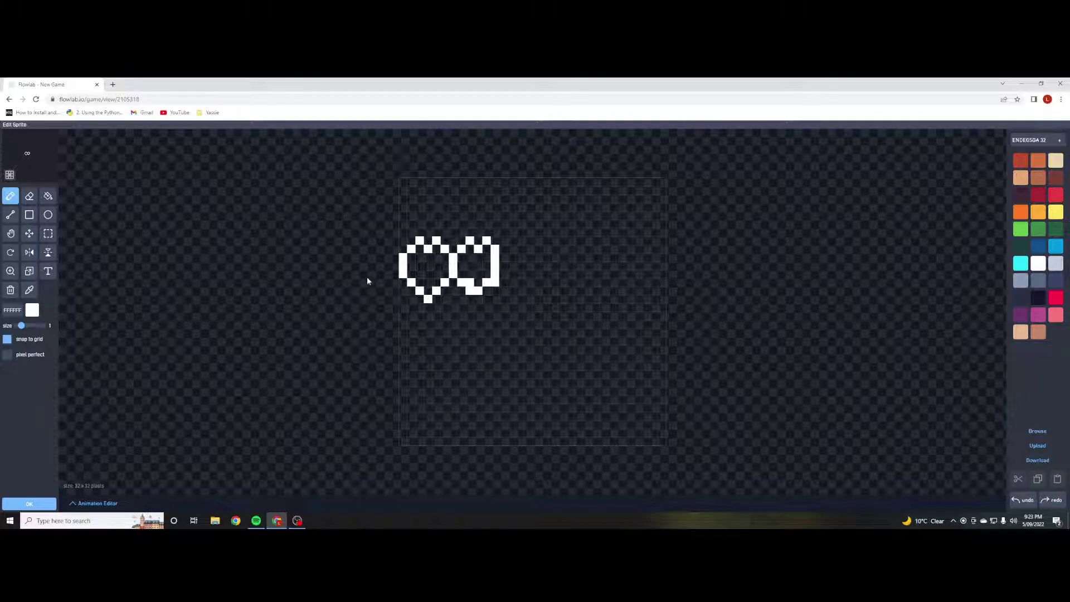
left_click(29, 196)
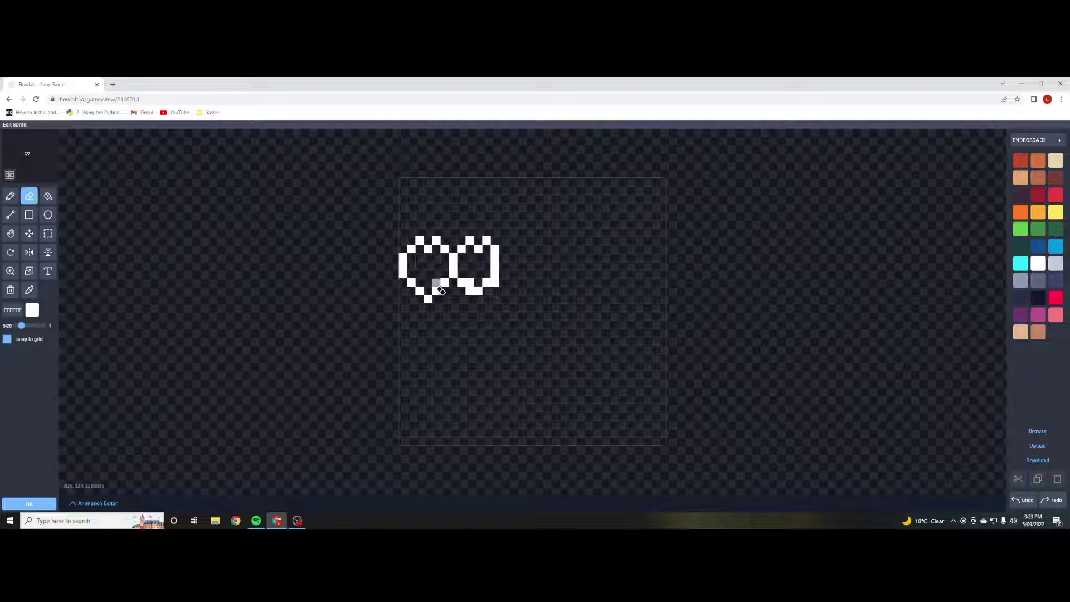
mouse_move(473, 288)
left_mouse_down()
mouse_move(427, 288)
mouse_move(485, 298)
mouse_move(476, 299)
mouse_move(507, 263)
left_mouse_up()
left_click(10, 196)
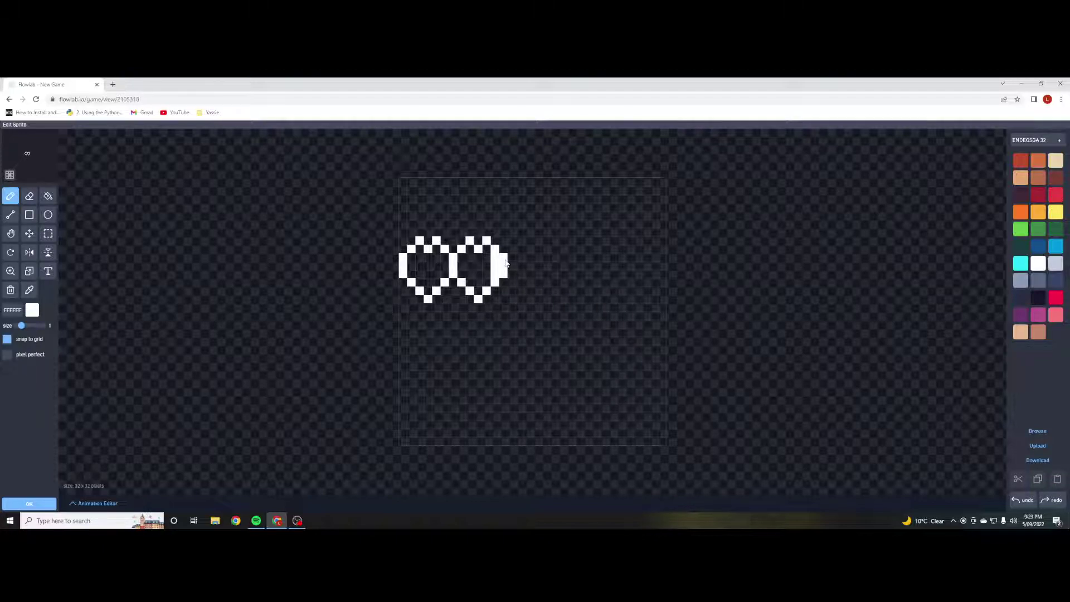
left_click(29, 195)
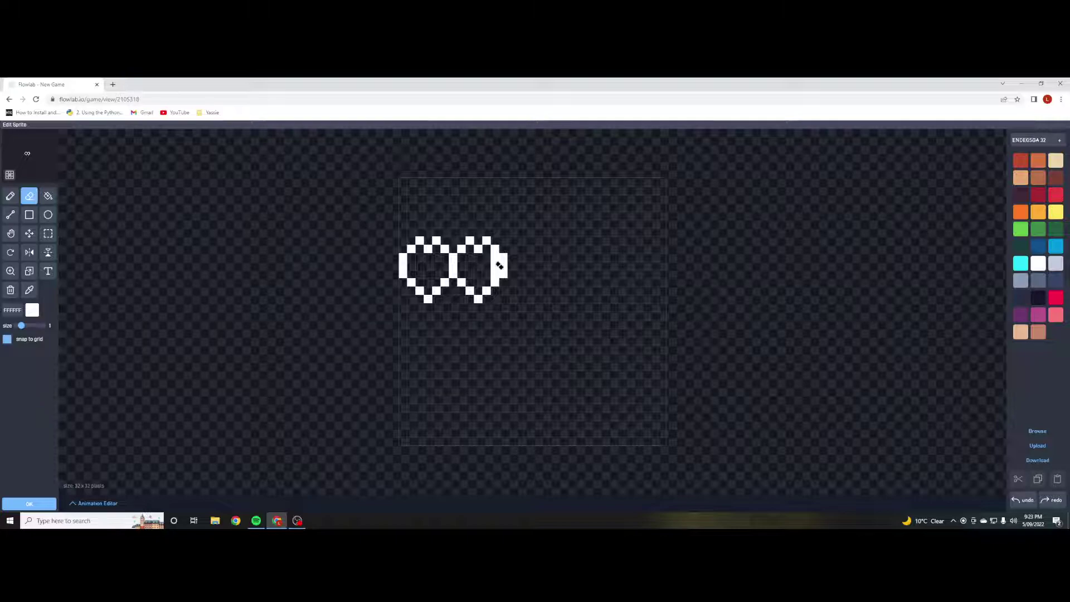
left_click_drag(498, 266, 494, 278)
- Erase both white hearts with a size-3 eraser, then set the brush size to 2
left_click(40, 328)
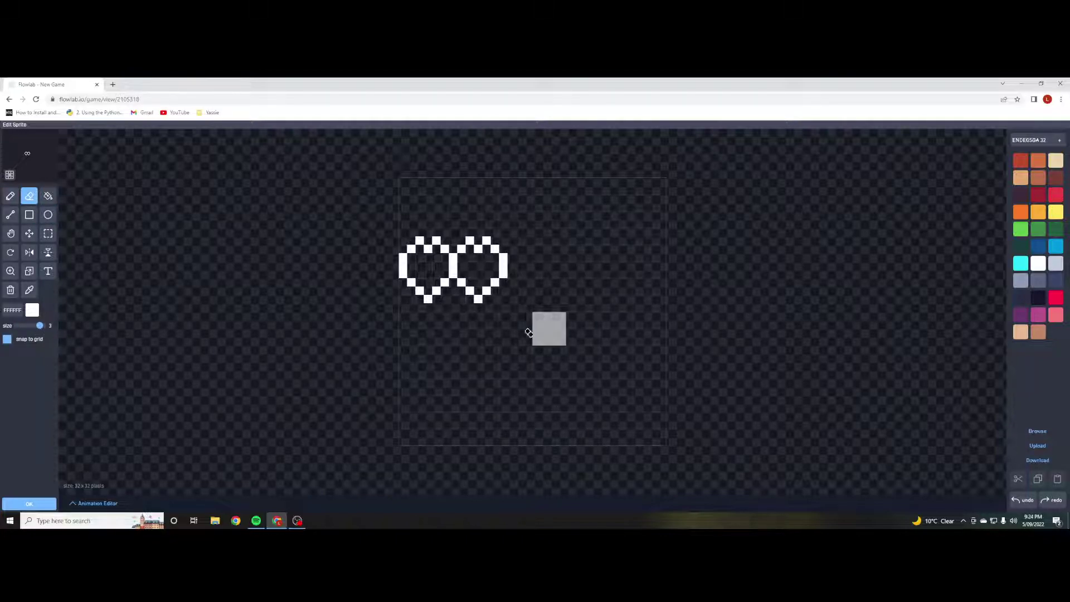
mouse_move(547, 327)
left_mouse_down()
mouse_move(473, 308)
mouse_move(472, 263)
mouse_move(422, 258)
mouse_move(438, 248)
mouse_move(429, 308)
mouse_move(475, 252)
mouse_move(499, 282)
left_mouse_up()
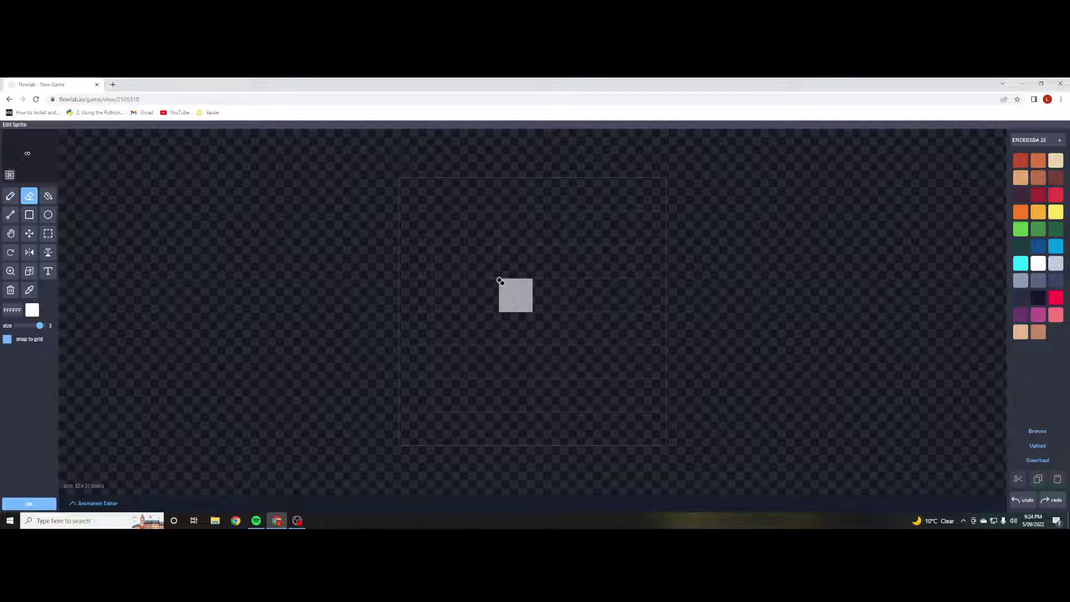
left_click(25, 326)
left_click_drag(25, 327, 32, 327)
- Draw a dark navy heart outline, then erase its right part
left_click(11, 197)
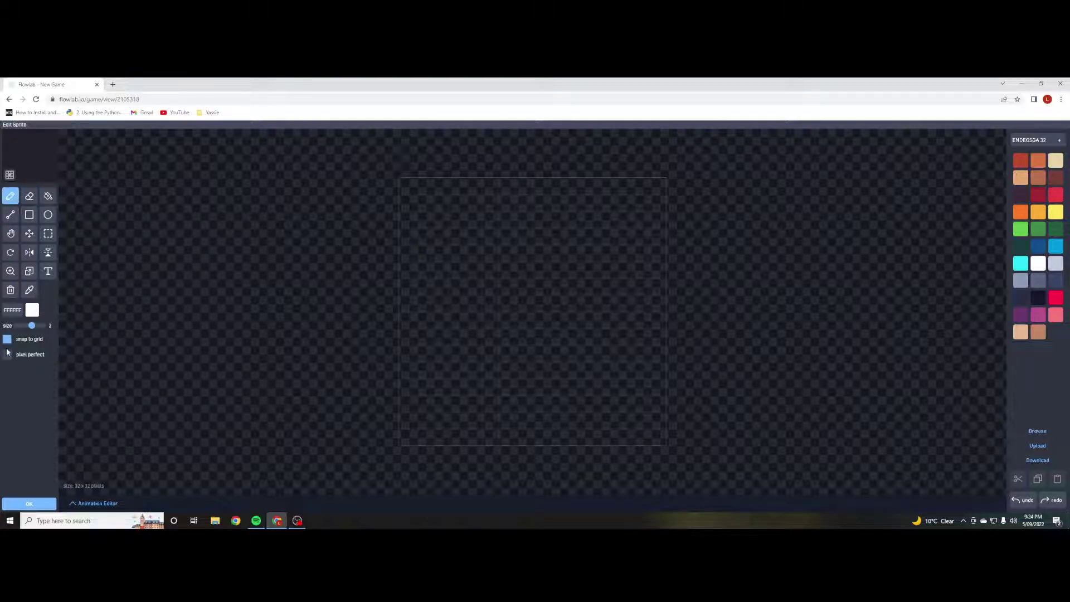
left_click(1038, 298)
left_click_drag(412, 273, 421, 310)
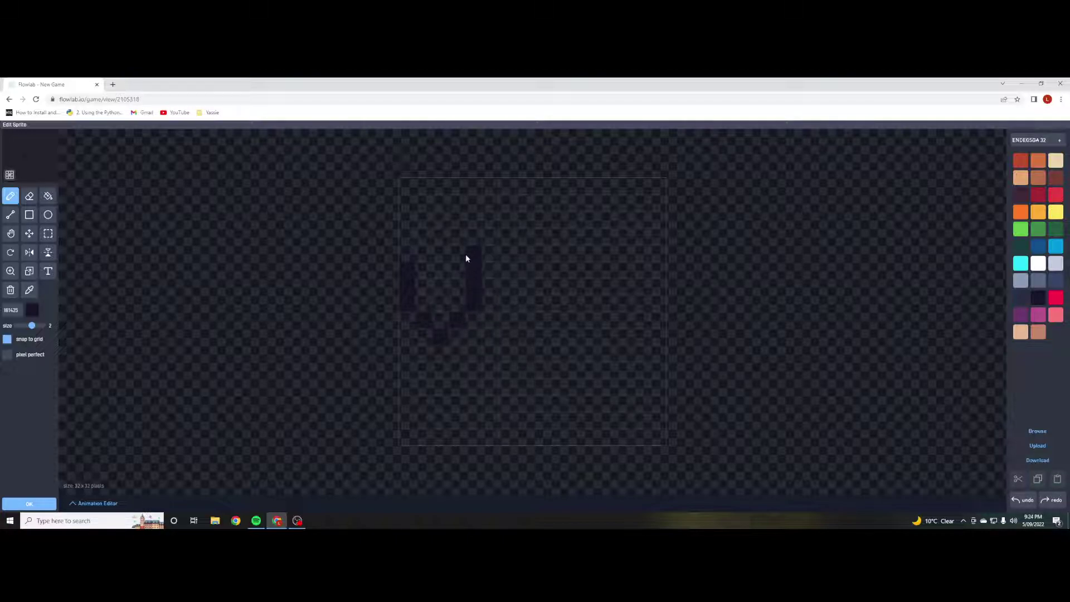
left_click_drag(460, 254, 447, 266)
left_click_drag(539, 272, 544, 296)
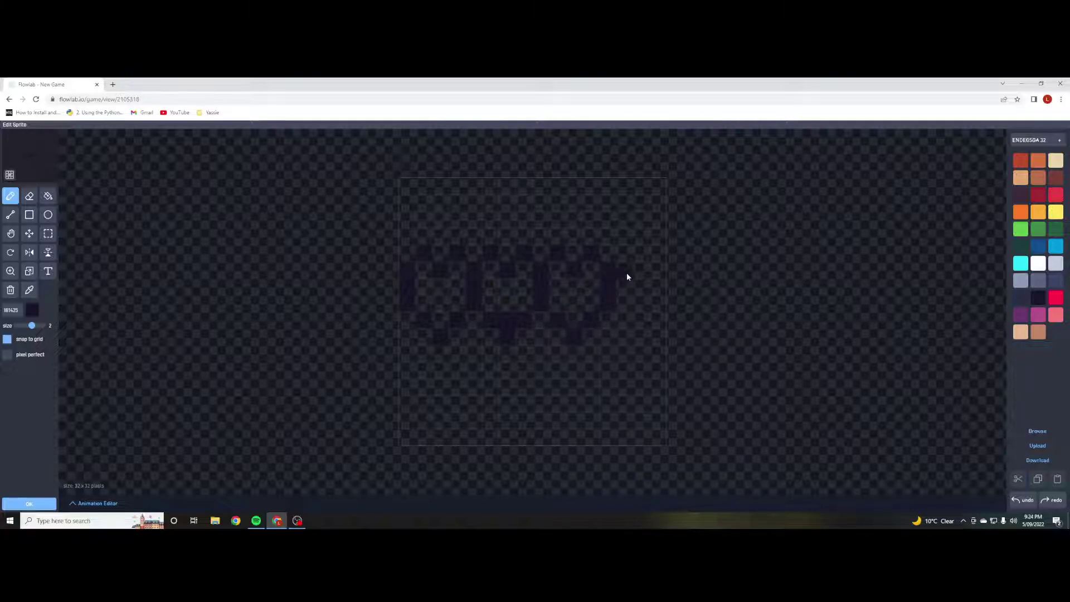
left_click(656, 257)
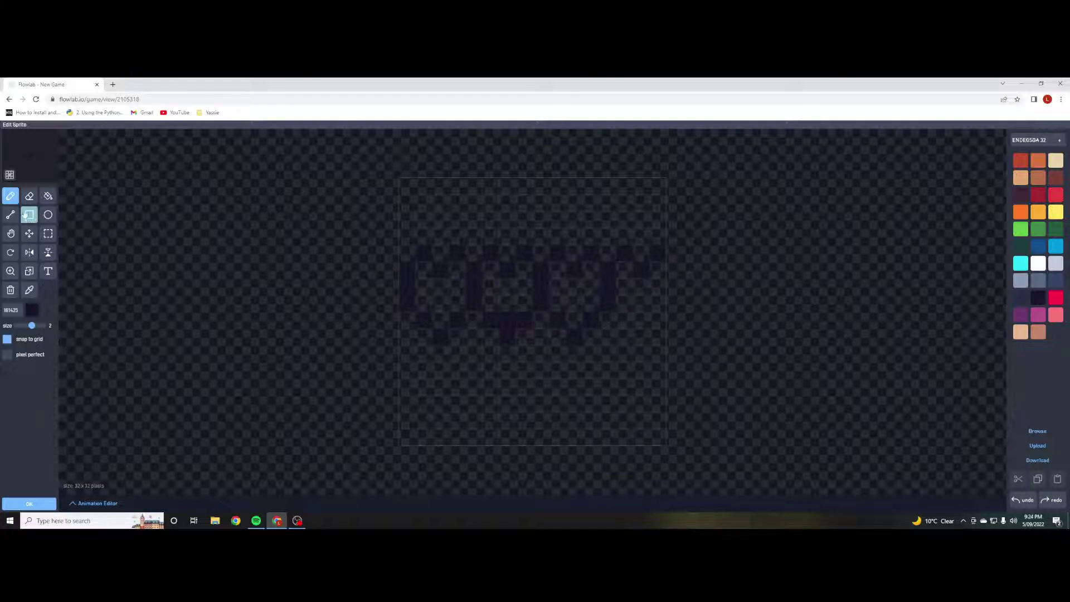
left_click(29, 196)
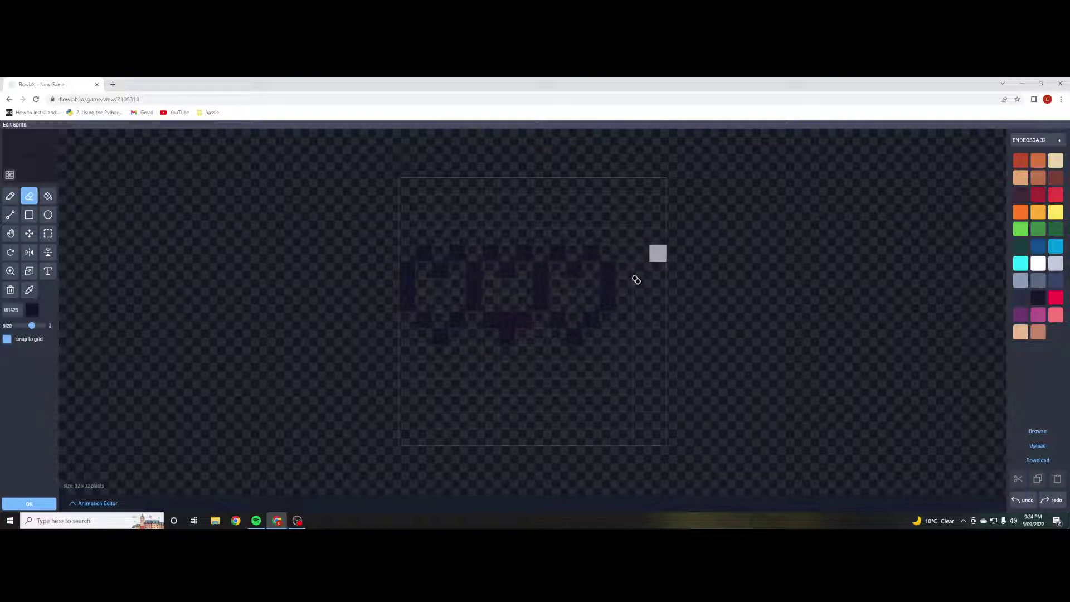
mouse_move(636, 280)
left_mouse_down()
mouse_move(606, 319)
mouse_move(617, 248)
mouse_move(579, 340)
mouse_move(583, 254)
mouse_move(556, 253)
left_mouse_up()
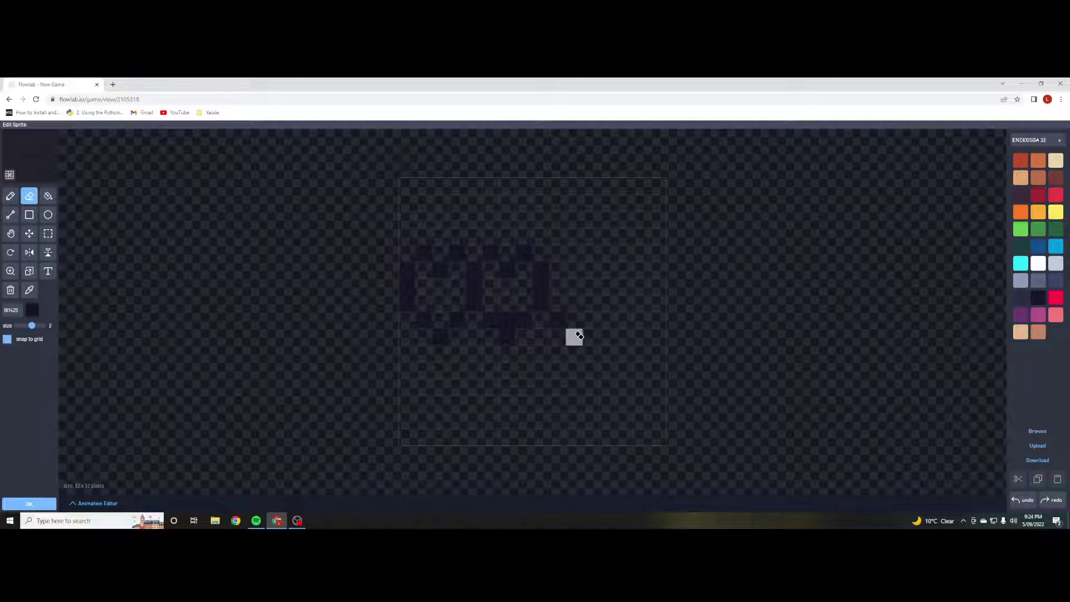
mouse_move(580, 335)
left_mouse_down()
mouse_move(573, 275)
mouse_move(513, 336)
mouse_move(498, 285)
mouse_move(489, 311)
mouse_move(500, 243)
mouse_move(574, 337)
mouse_move(531, 320)
mouse_move(488, 336)
mouse_move(464, 320)
mouse_move(480, 273)
mouse_move(472, 256)
mouse_move(440, 275)
left_mouse_up()
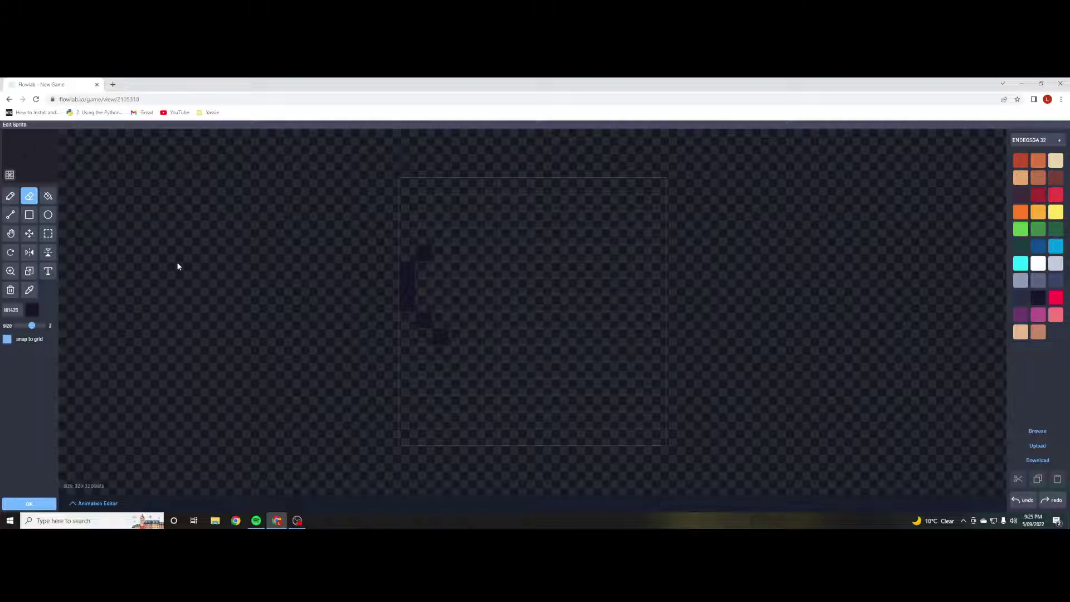
- Extend the dark outline downward and draw the heart's bottom point at brush size 1
left_click(10, 196)
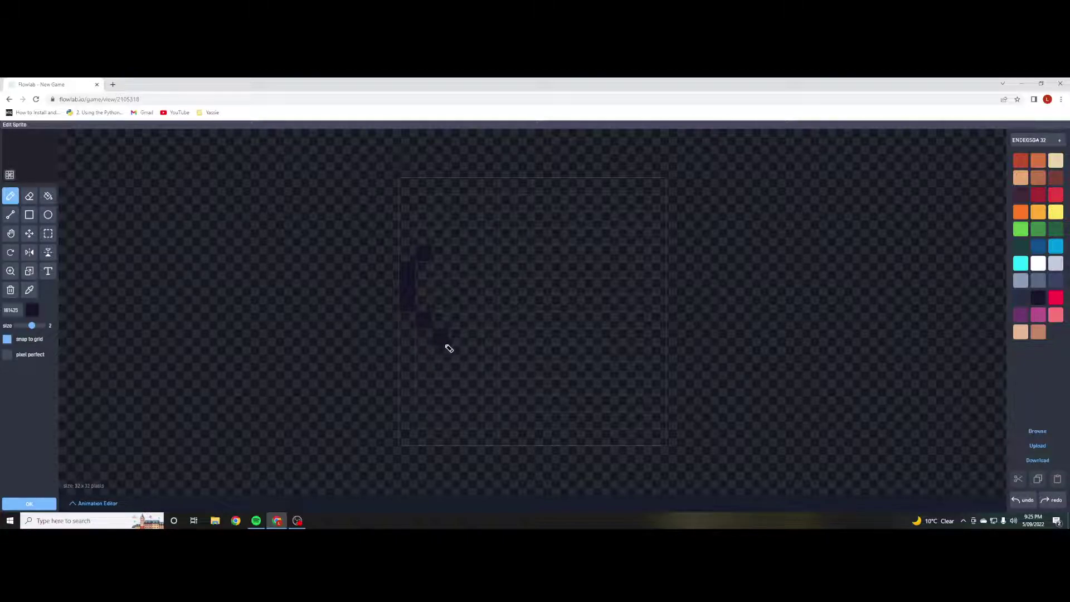
left_click_drag(450, 349, 460, 344)
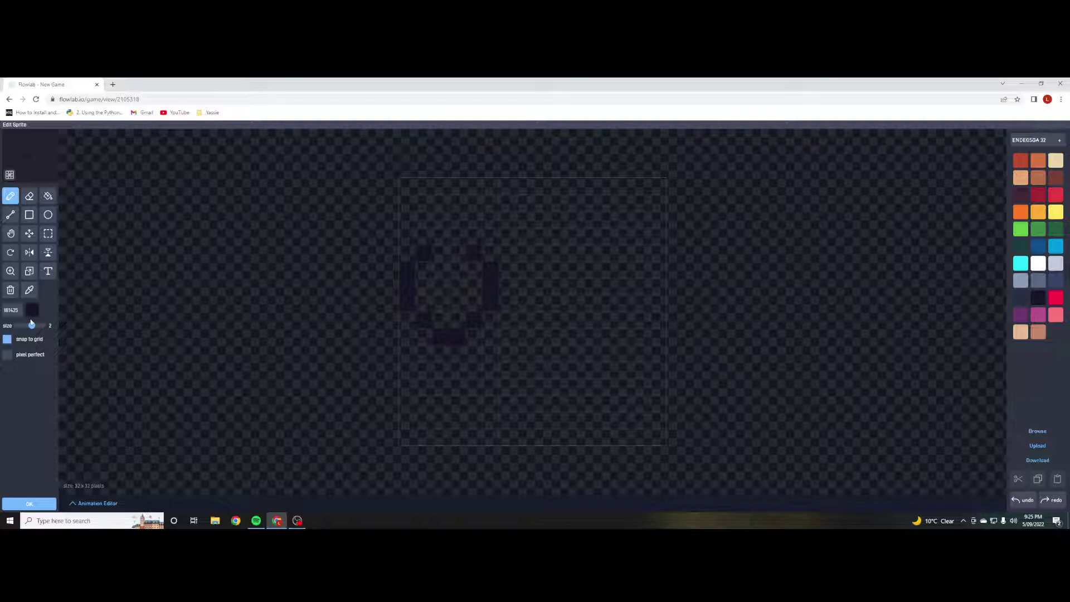
left_click_drag(32, 325, 24, 325)
left_click(29, 196)
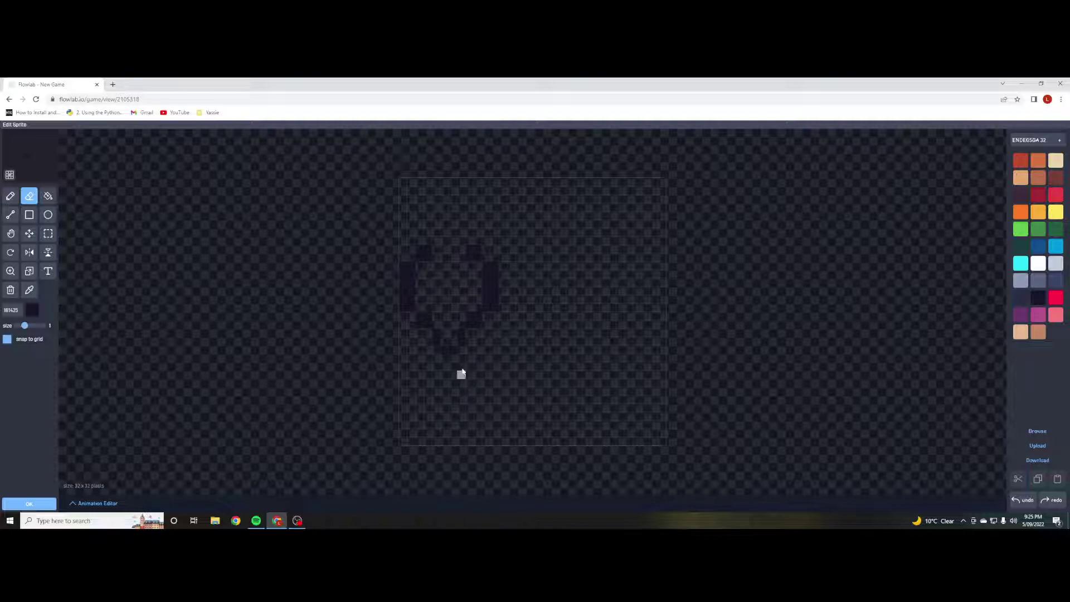
left_click(10, 195)
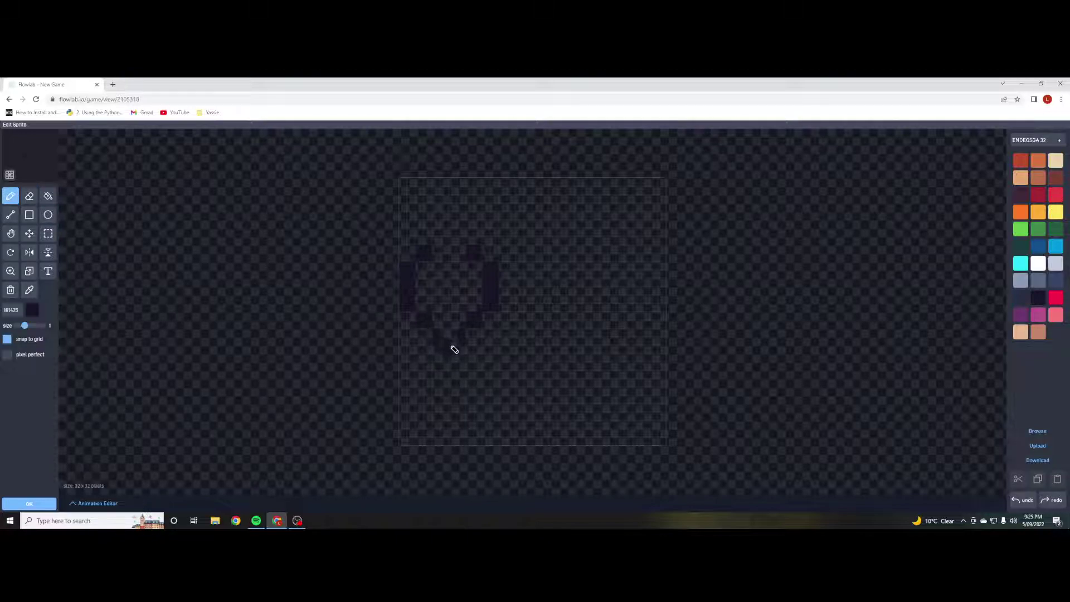
left_click_drag(454, 350, 458, 341)
- Erase all the dark heart pixels until the canvas is blank
left_click(29, 196)
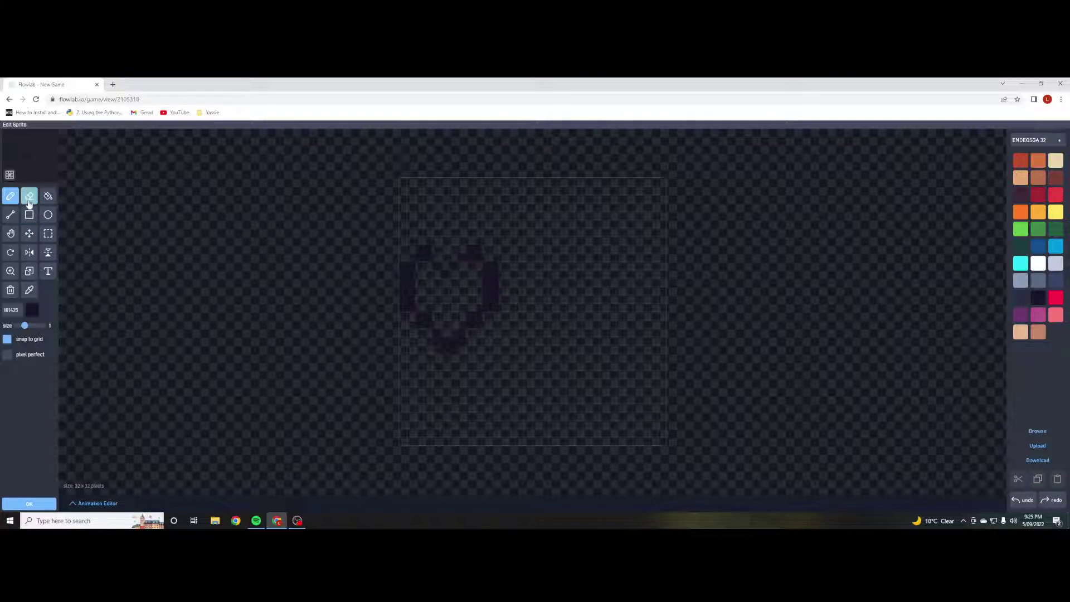
left_click(476, 251)
left_click_drag(487, 279, 485, 308)
left_click_drag(411, 292, 402, 270)
mouse_move(493, 275)
left_mouse_down()
mouse_move(496, 324)
mouse_move(495, 301)
mouse_move(467, 350)
left_mouse_up()
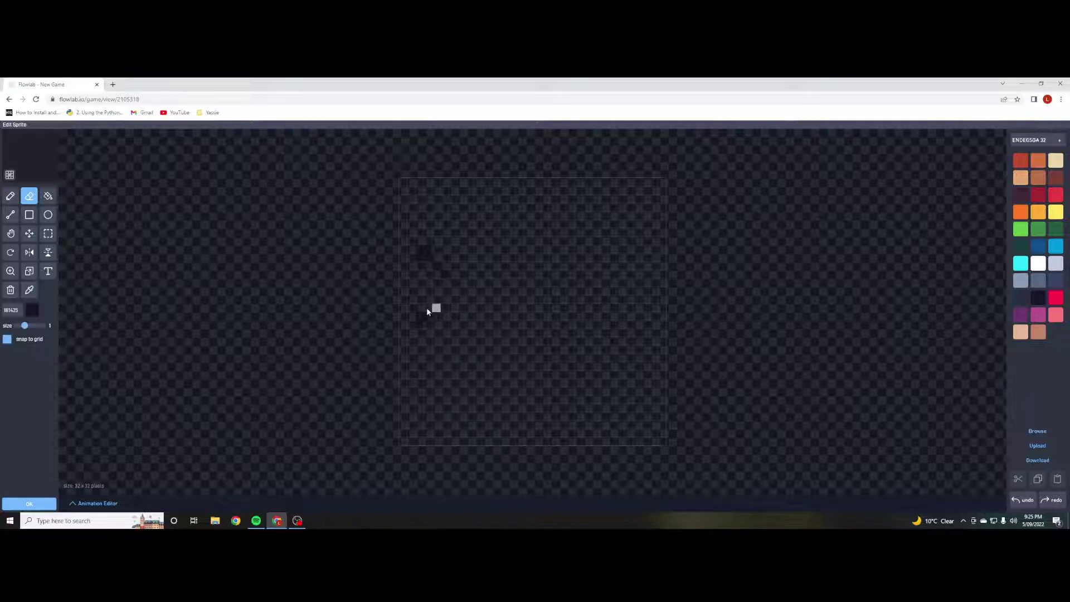
left_click(422, 323)
left_click(428, 259)
left_click(10, 195)
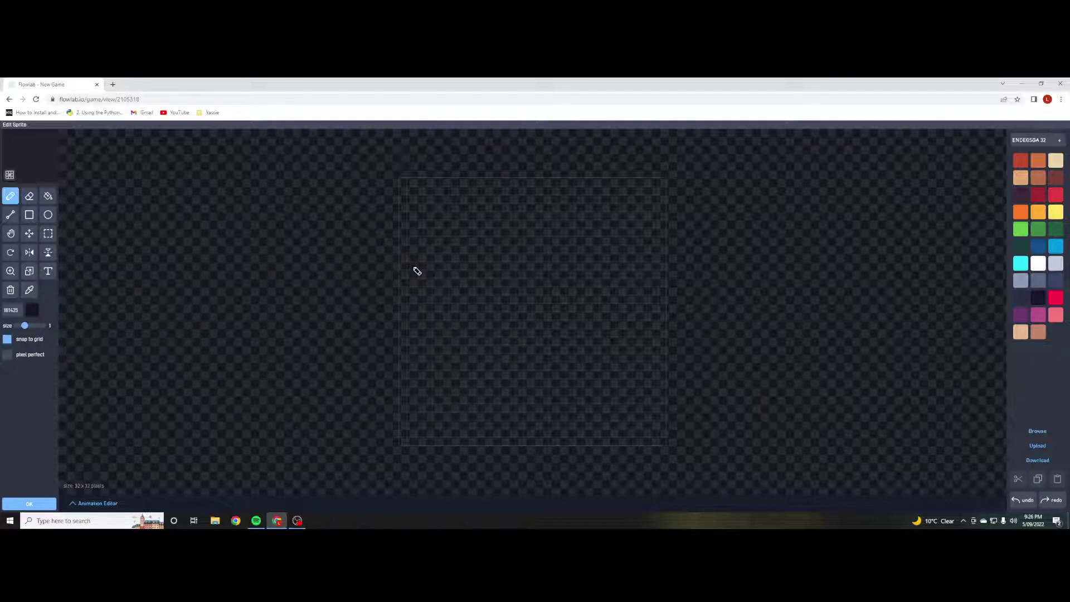
- Draw dark navy heart outlines across the canvas, fixing mistakes with the eraser
mouse_move(415, 271)
left_mouse_down()
mouse_move(414, 293)
mouse_move(438, 259)
left_mouse_up()
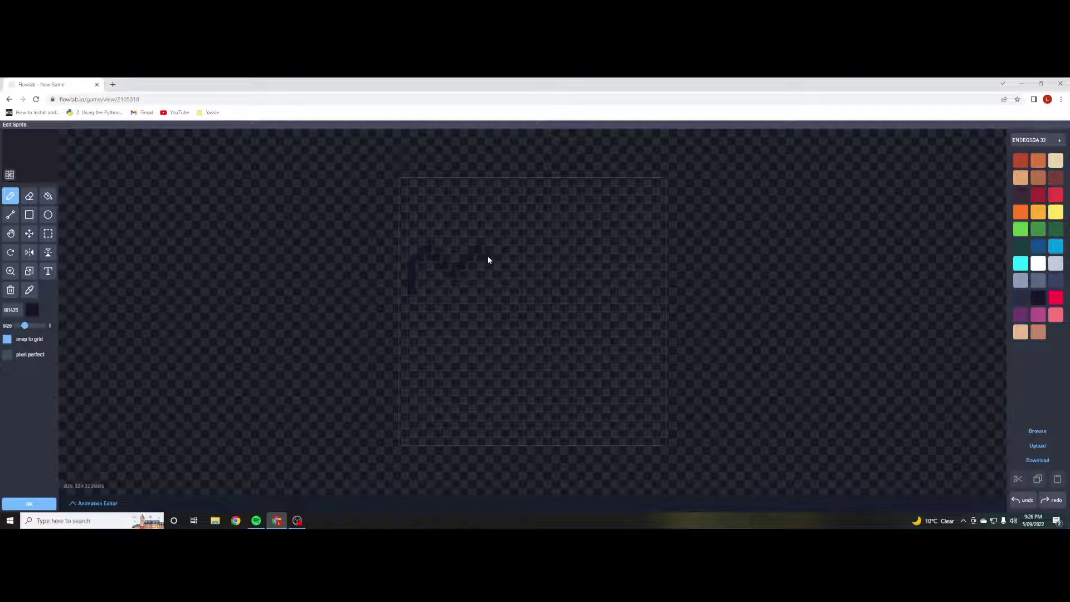
mouse_move(473, 288)
left_mouse_down()
mouse_move(487, 279)
mouse_move(475, 284)
left_mouse_up()
left_click_drag(494, 277, 495, 294)
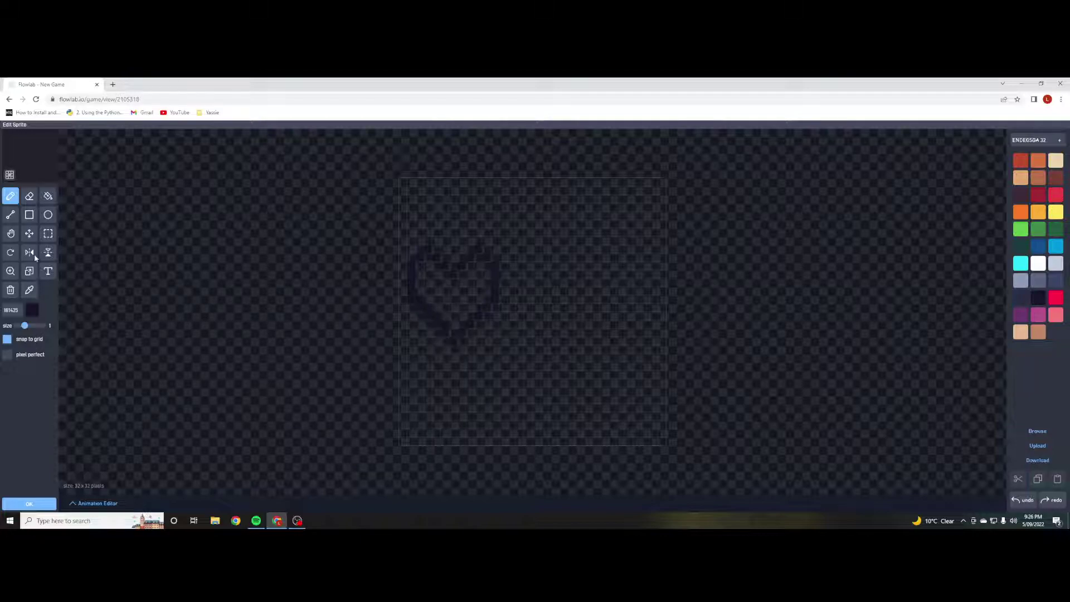
left_click(29, 195)
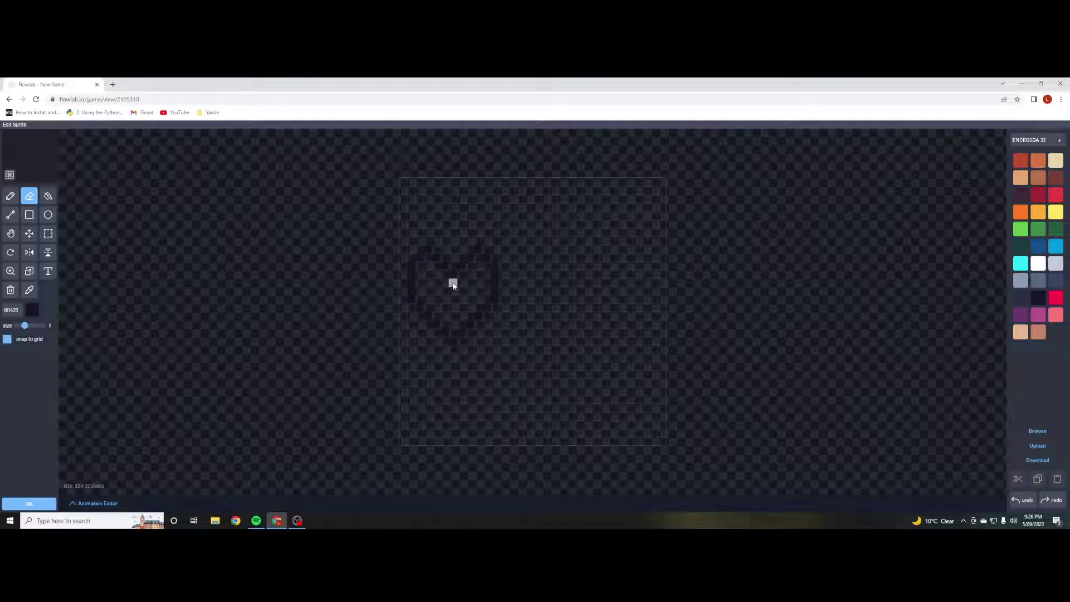
left_click(10, 196)
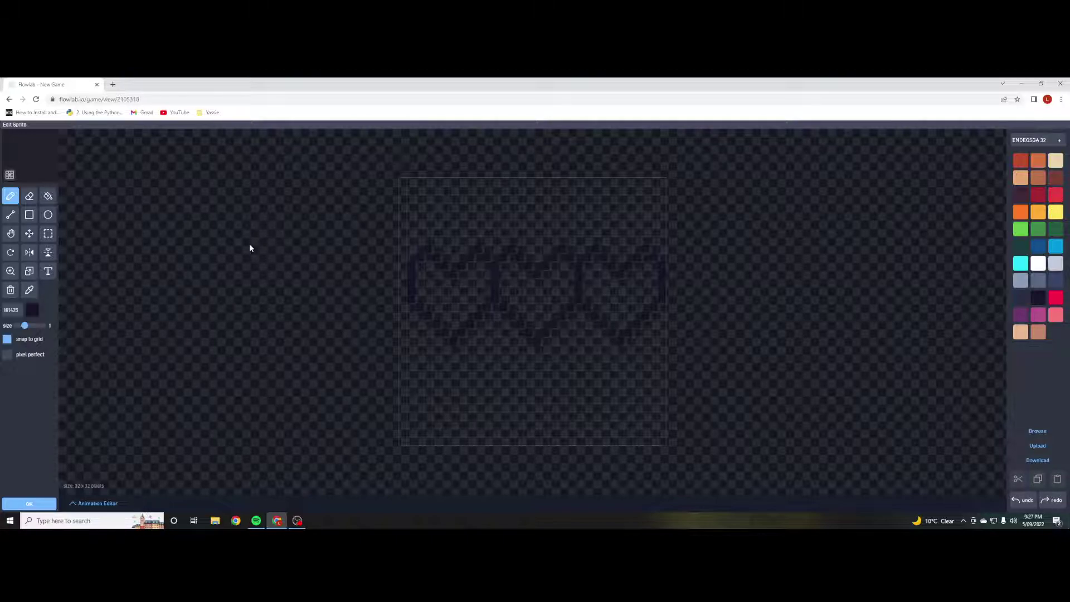
- Retrace the first heart's outline in dark red, covering stray leftmost pixels in near-black
left_click(1037, 194)
left_click(436, 267)
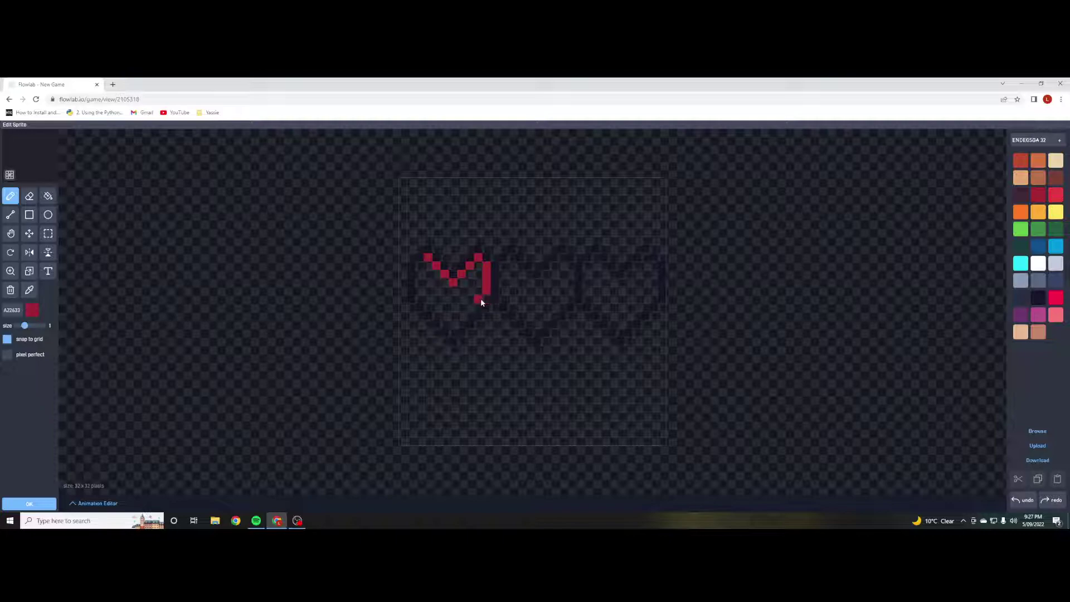
left_click(454, 324)
left_click(462, 332)
left_click_drag(440, 315, 431, 310)
left_click_drag(415, 274, 416, 267)
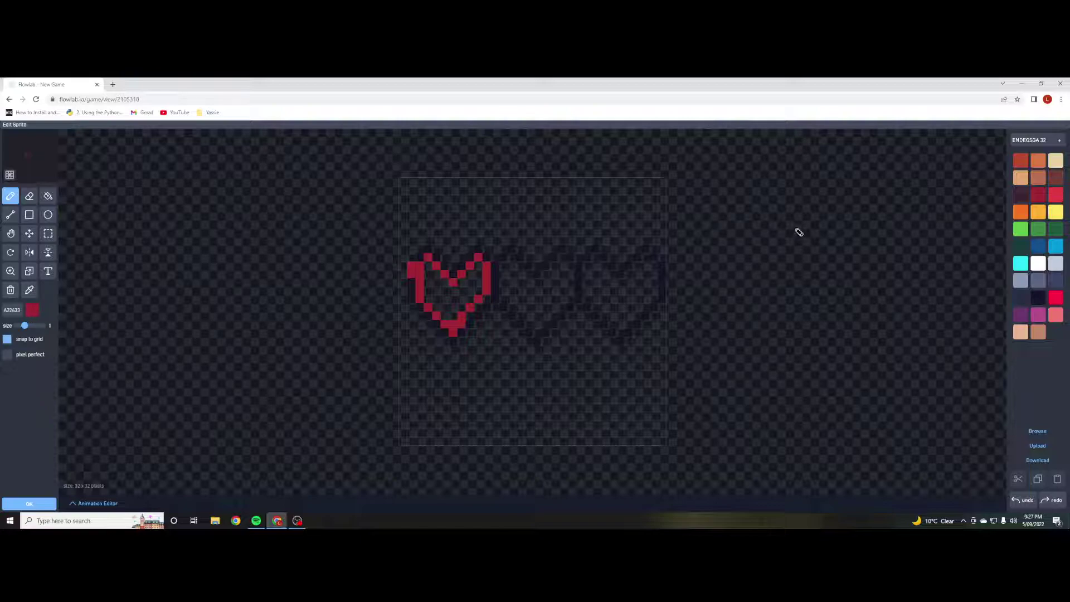
left_click(1039, 298)
left_click_drag(415, 267, 411, 274)
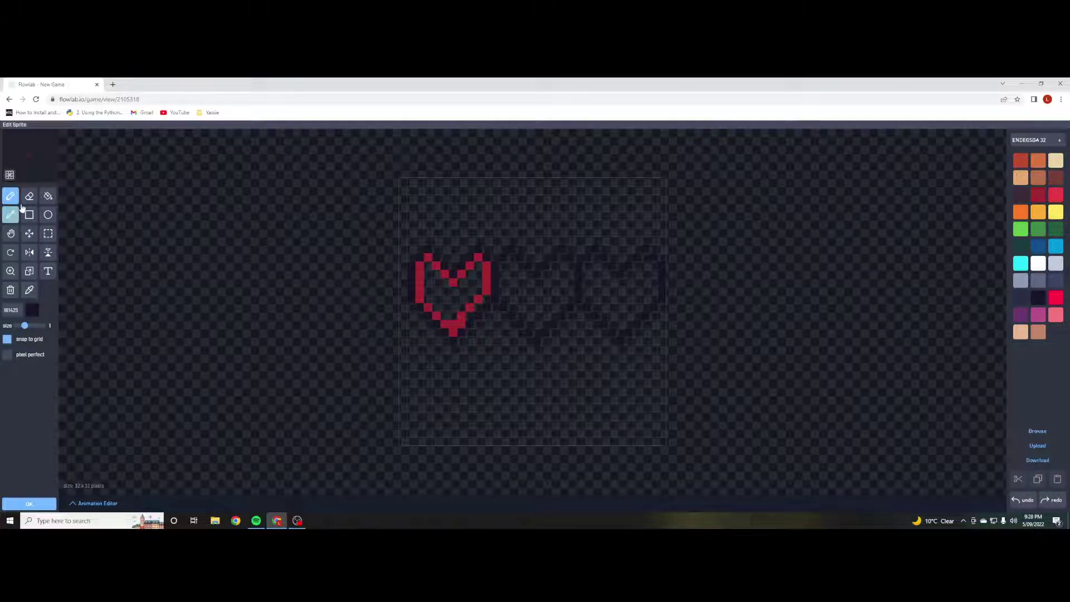
- Start tracing the second heart's right edge in bright red FF0044
left_click(29, 195)
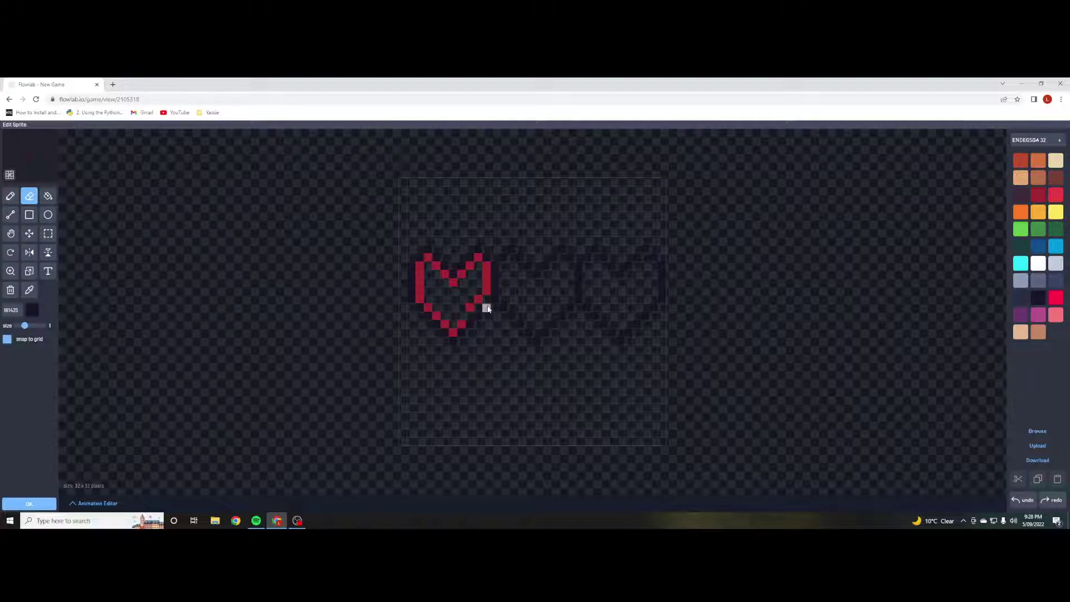
left_click(10, 196)
left_click(1055, 297)
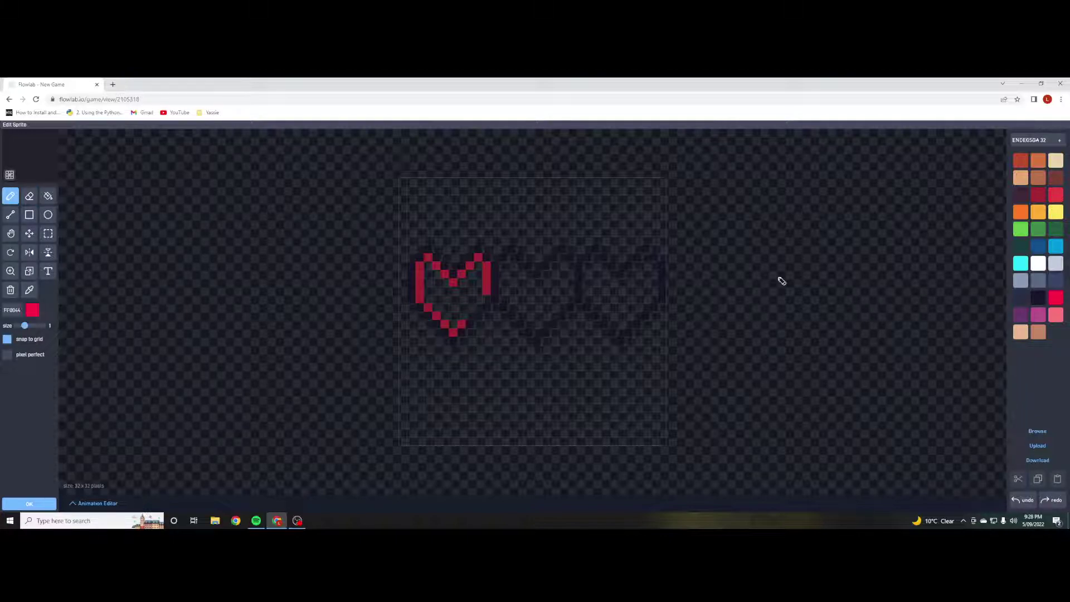
left_click(486, 301)
left_click(470, 316)
- Trace the second and third heart outlines in bright red FF0044
mouse_move(505, 289)
left_mouse_down()
mouse_move(539, 333)
mouse_move(563, 309)
left_mouse_up()
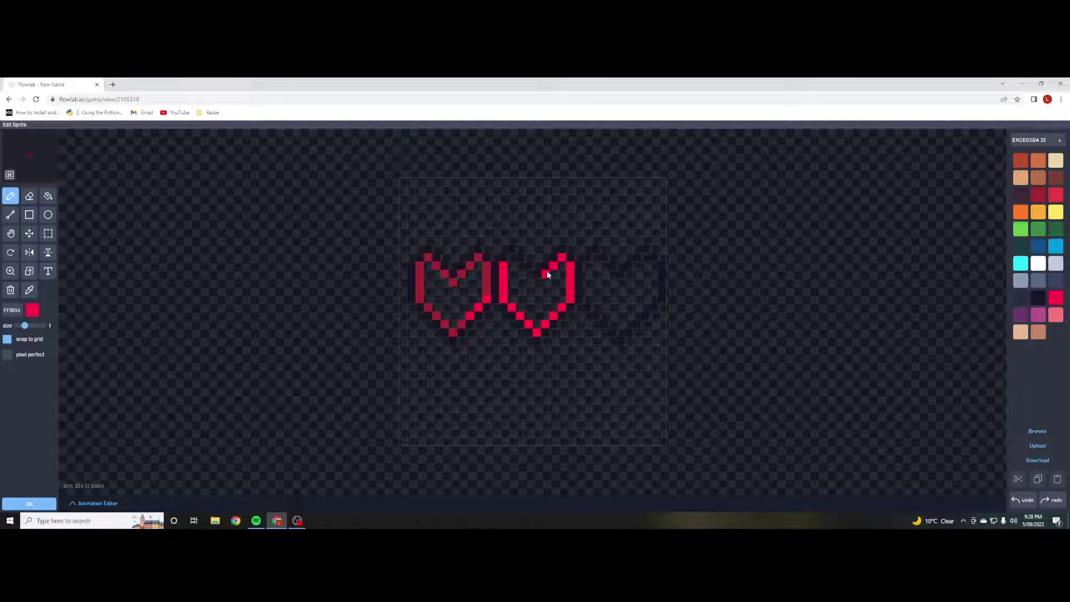
left_click_drag(538, 283, 530, 279)
mouse_move(634, 269)
left_mouse_down()
mouse_move(650, 257)
mouse_move(653, 299)
left_mouse_up()
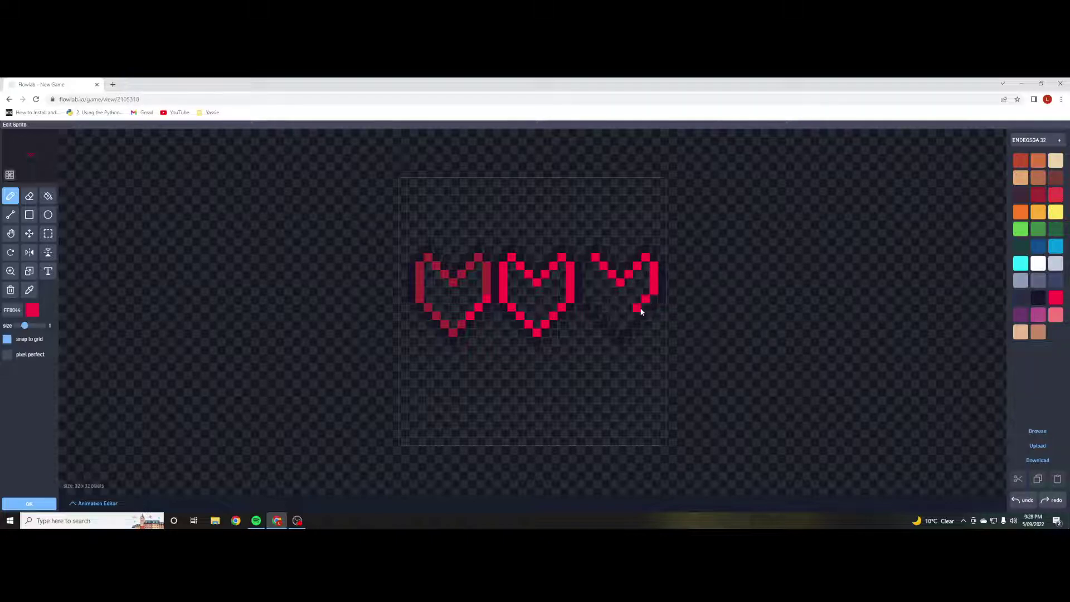
left_click(628, 316)
left_click_drag(635, 317, 644, 314)
mouse_move(606, 319)
left_mouse_down()
mouse_move(586, 298)
mouse_move(585, 272)
left_mouse_up()
left_click(29, 196)
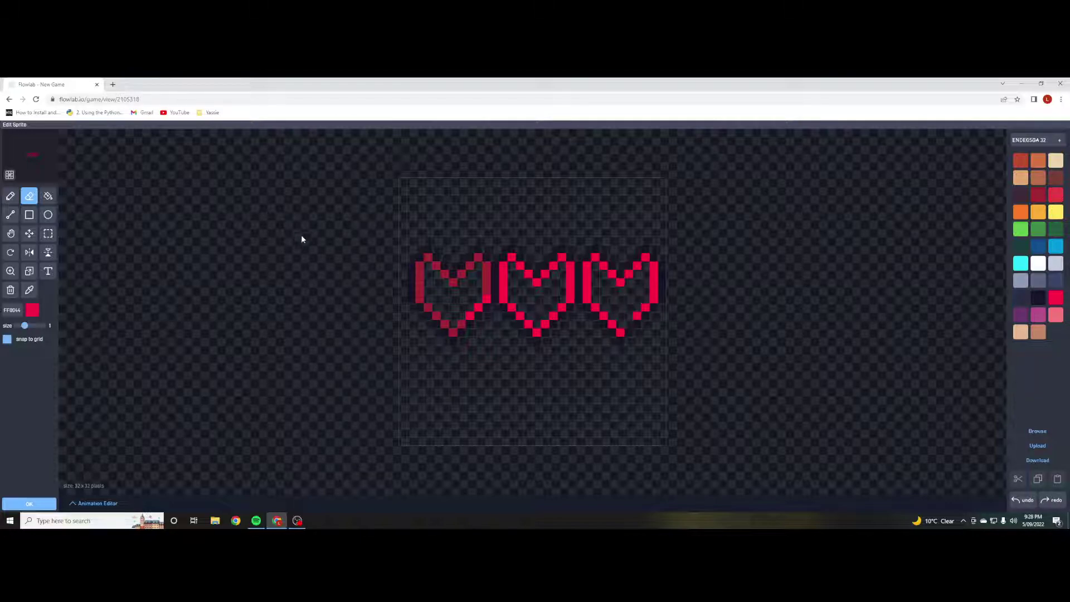
- Recolour the first heart's dim lower-left outline in bright red FF0044
left_click(10, 196)
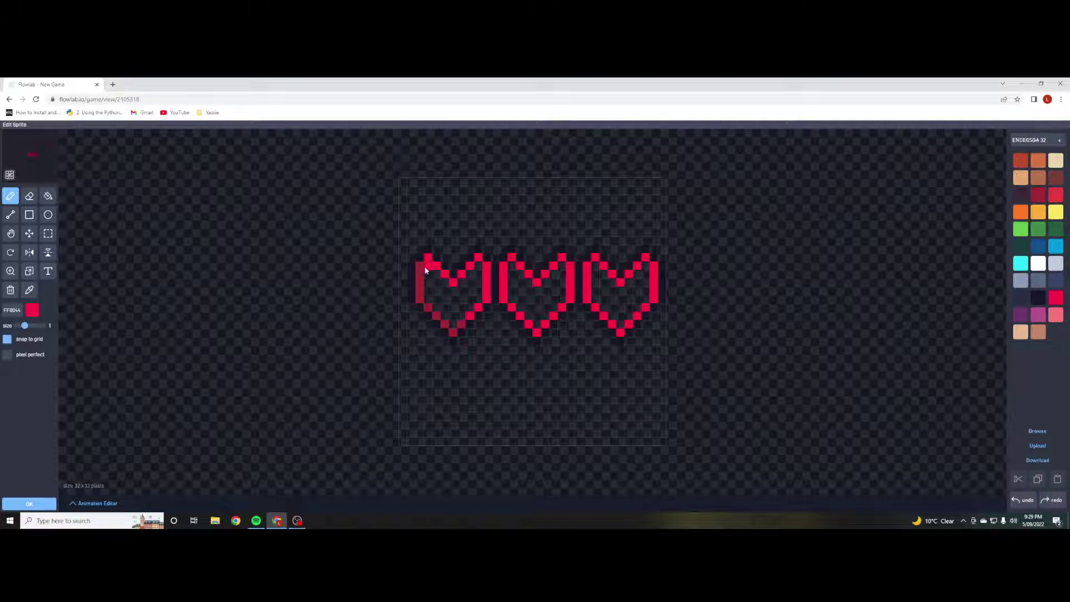
left_click_drag(419, 298, 436, 316)
- Create a new sprite animation named Health and add a second frame
left_click(92, 504)
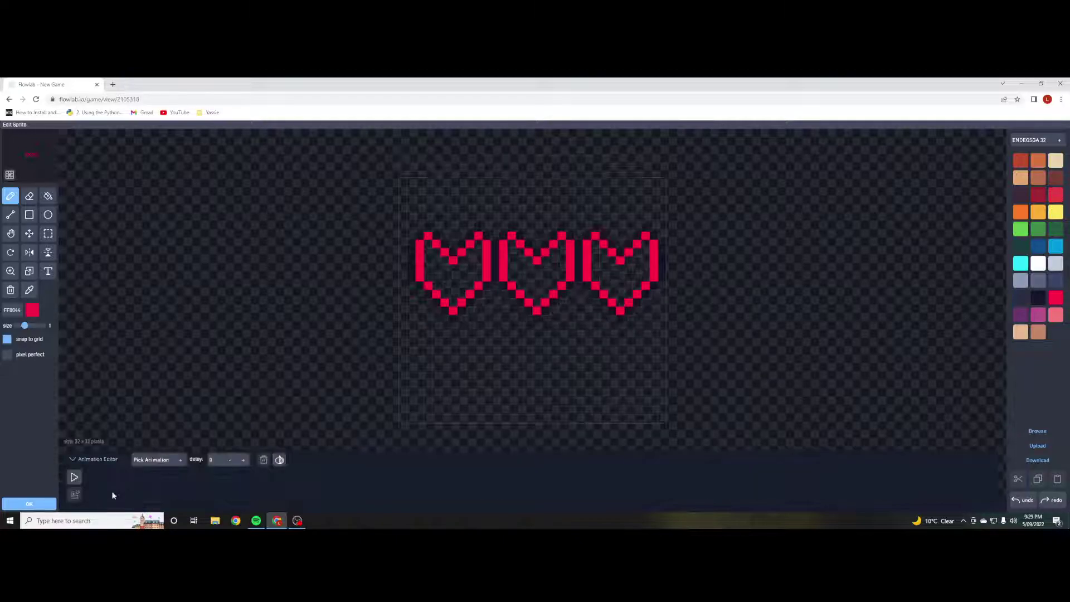
left_click(153, 457)
left_click(151, 446)
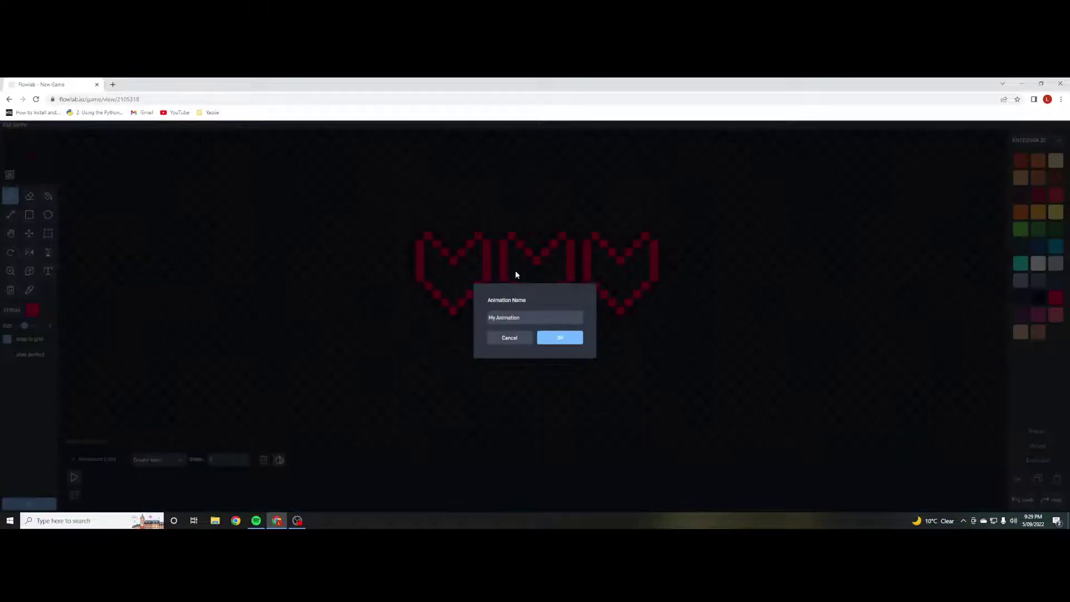
type("Health")
left_click(560, 337)
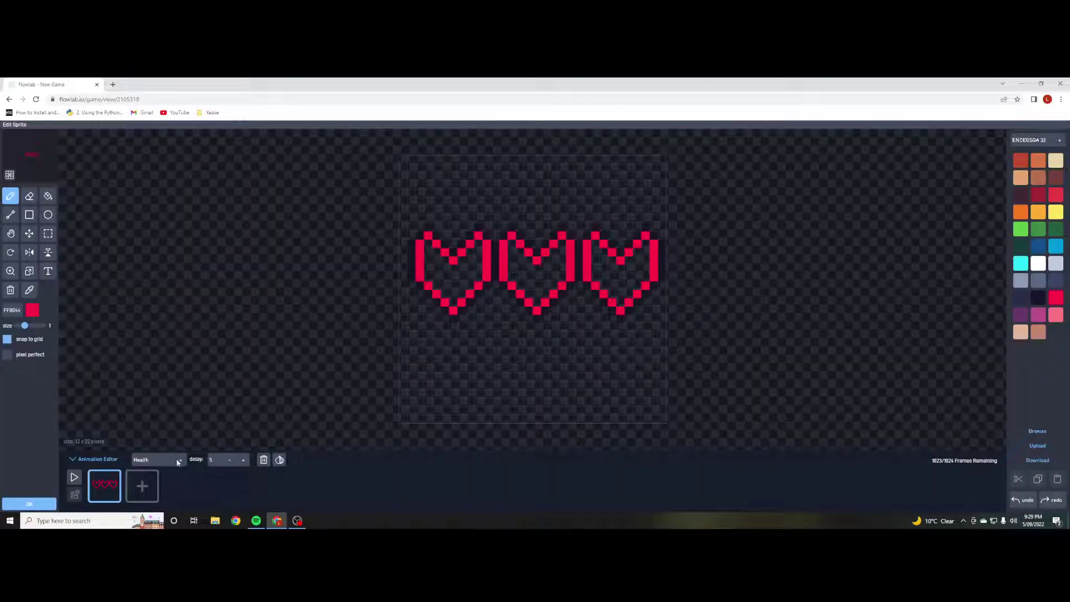
left_click(142, 486)
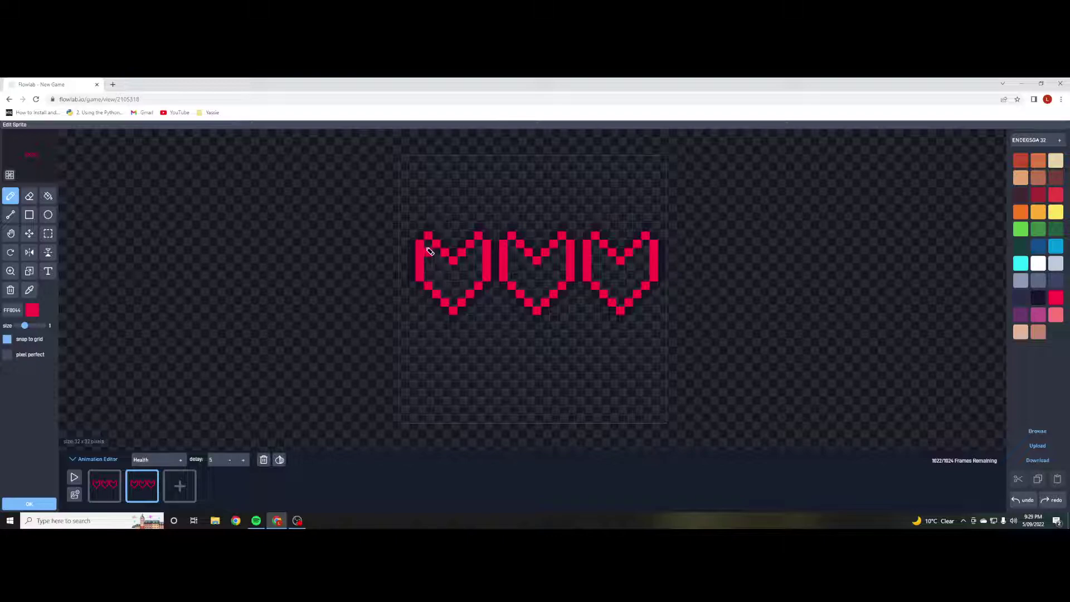
- Fill the first heart red in frame 2
mouse_move(427, 241)
left_mouse_down()
mouse_move(425, 278)
mouse_move(437, 260)
mouse_move(445, 269)
left_mouse_up()
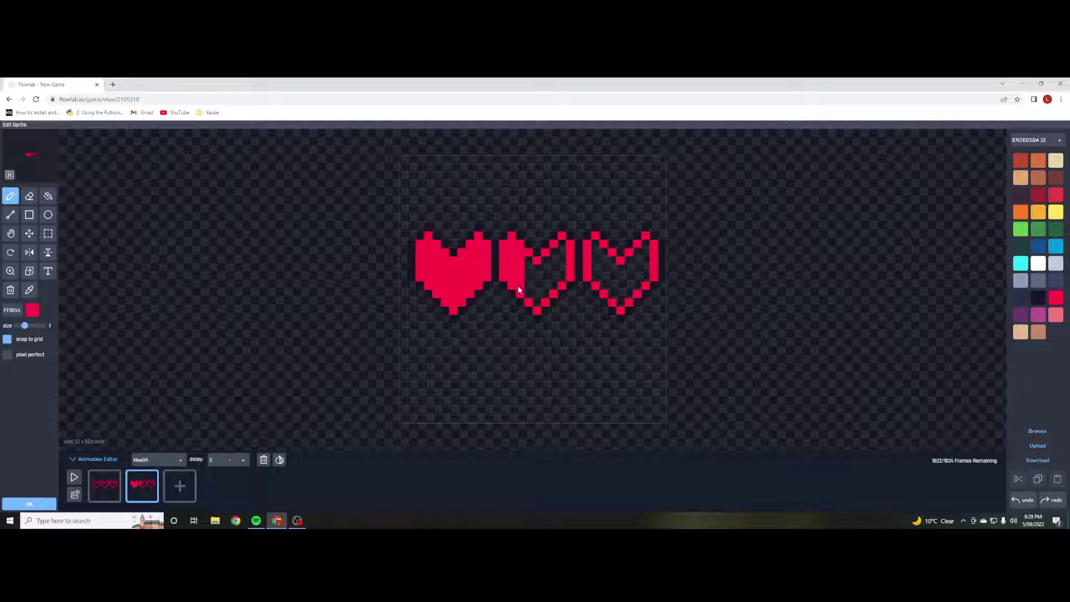
left_click_drag(527, 288, 538, 272)
left_click_drag(560, 267, 560, 250)
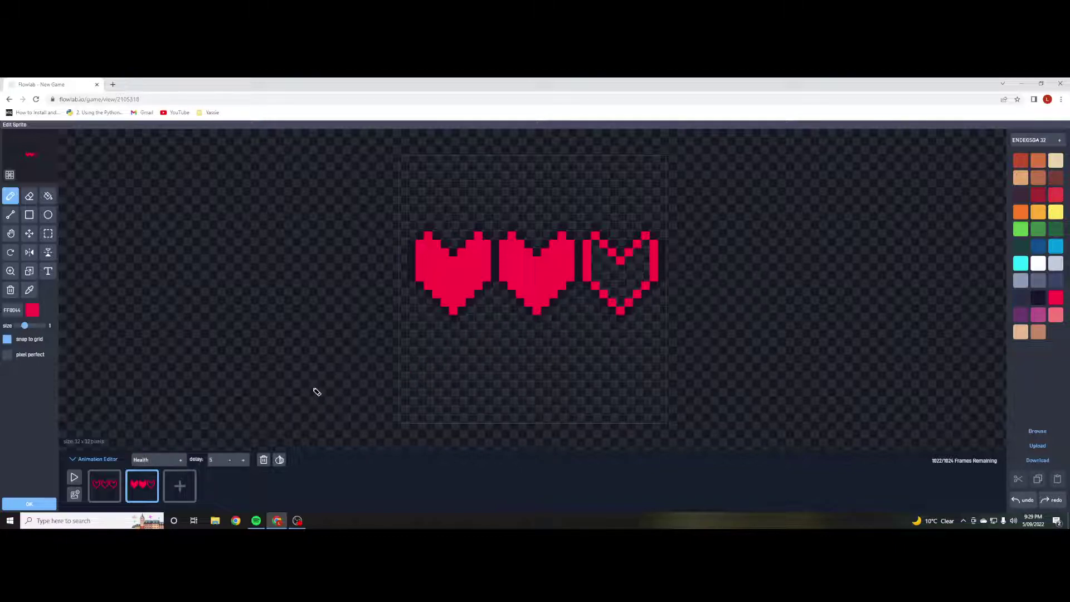
key("ctrl+z")
key("ctrl+z")
key("ctrl+z")
key("ctrl+z")
key("ctrl+z")
key("ctrl+z")
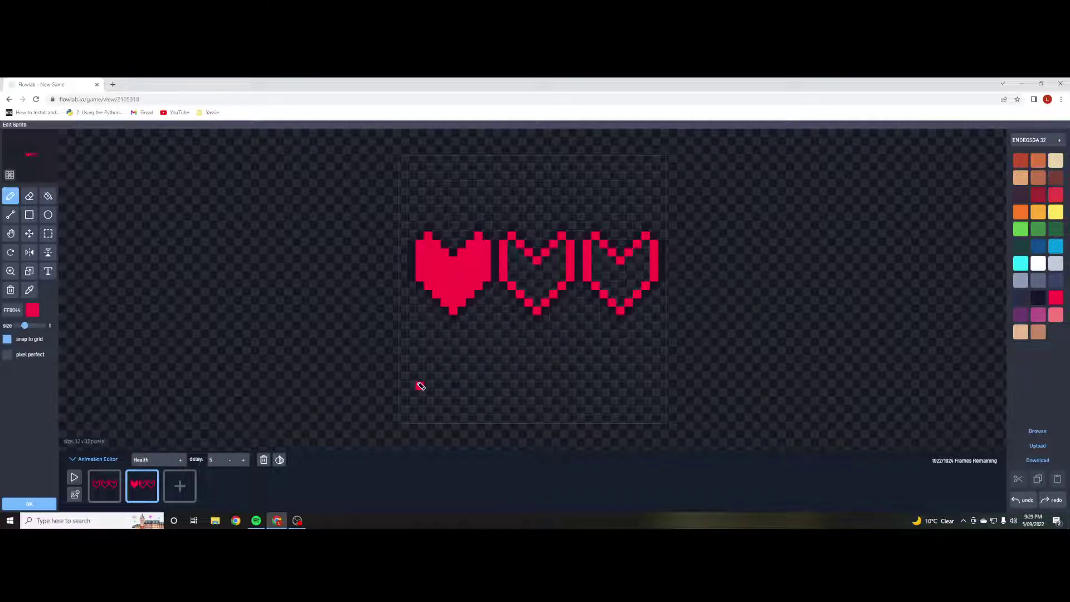
- Add frame 3 with two red hearts and frame 4 with three, then finish the sprite
left_click(177, 483)
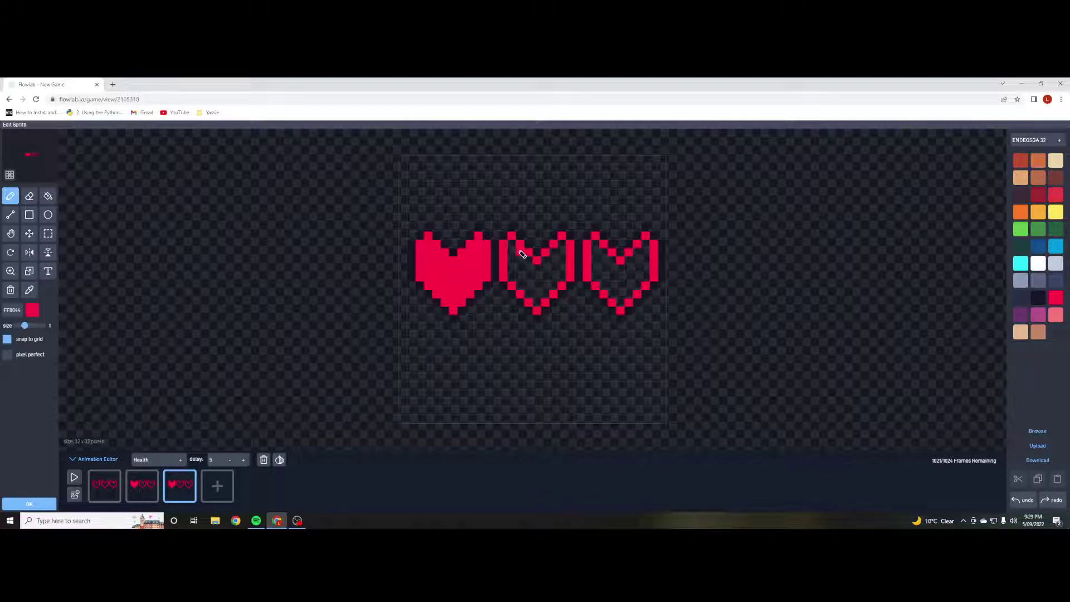
left_click_drag(516, 245, 511, 275)
mouse_move(530, 264)
left_mouse_down()
mouse_move(539, 304)
mouse_move(557, 253)
left_mouse_up()
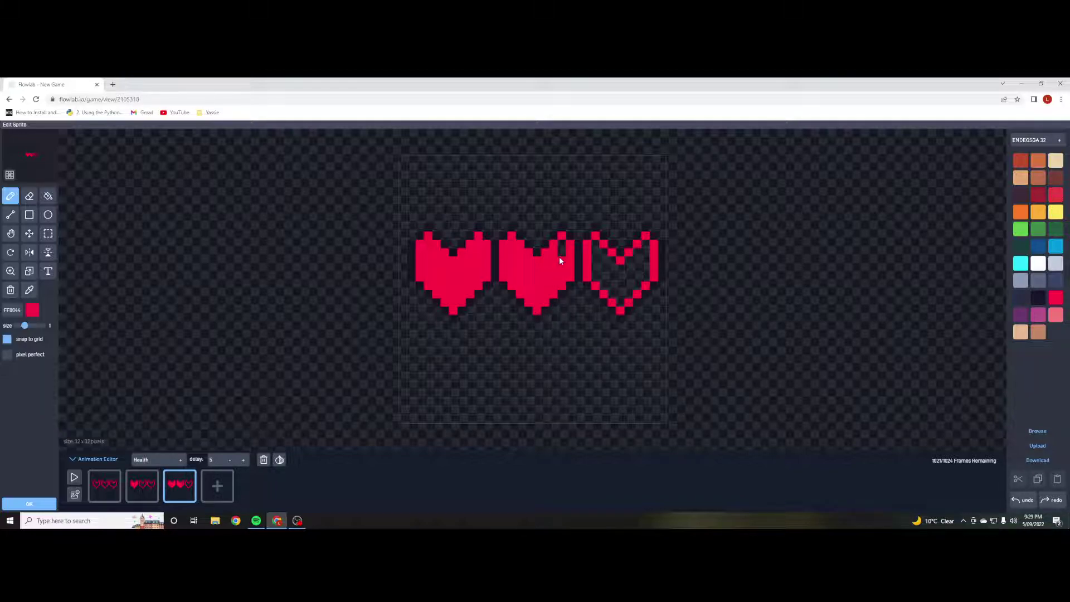
left_click(217, 485)
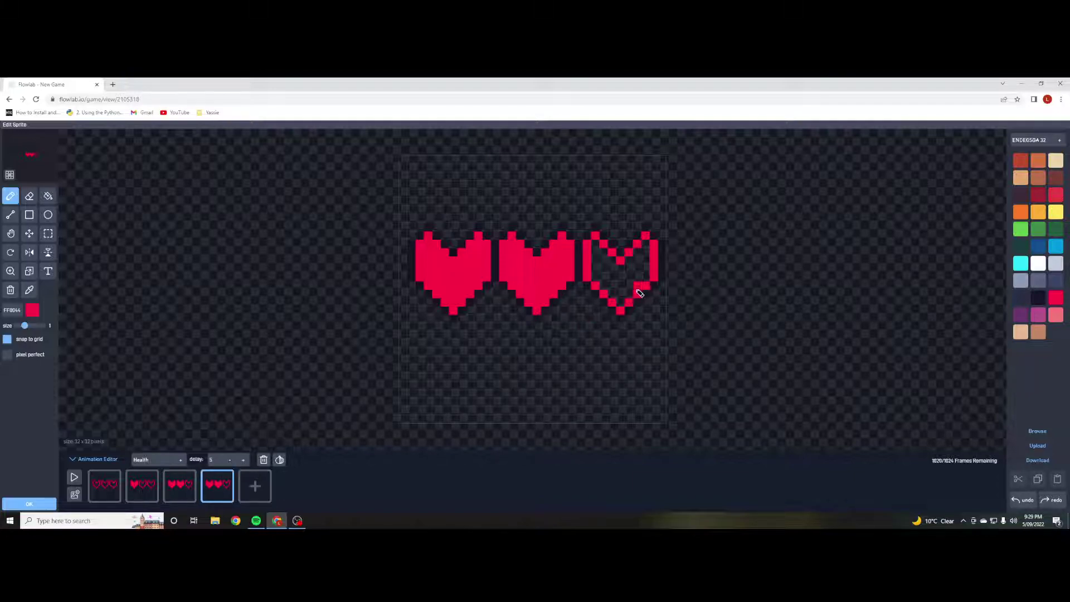
left_click_drag(602, 265, 599, 277)
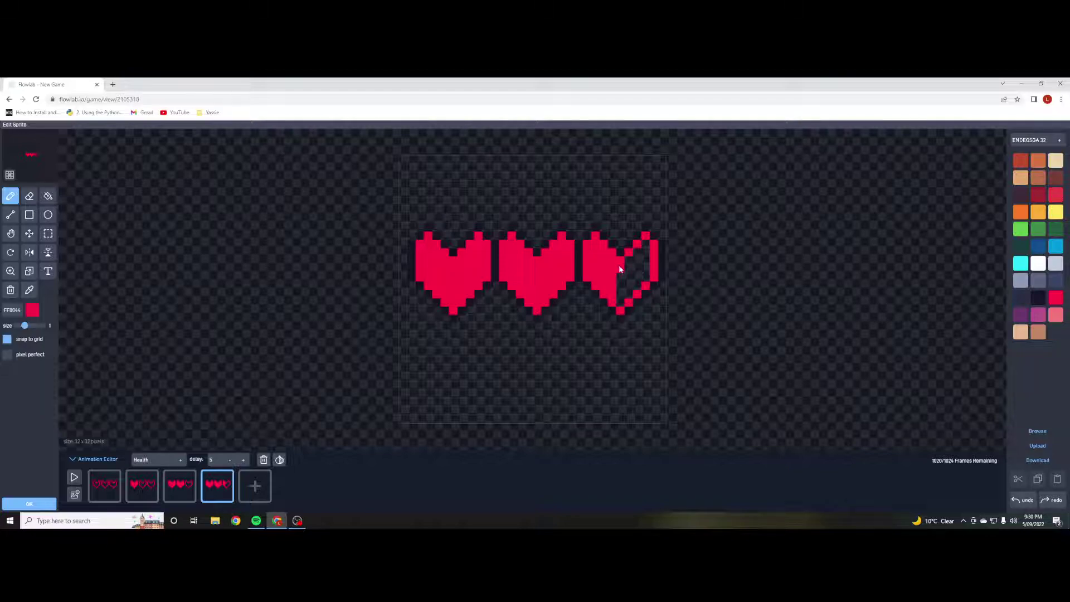
mouse_move(629, 261)
left_mouse_down()
mouse_move(633, 279)
mouse_move(640, 255)
mouse_move(641, 283)
left_mouse_up()
left_click(29, 504)
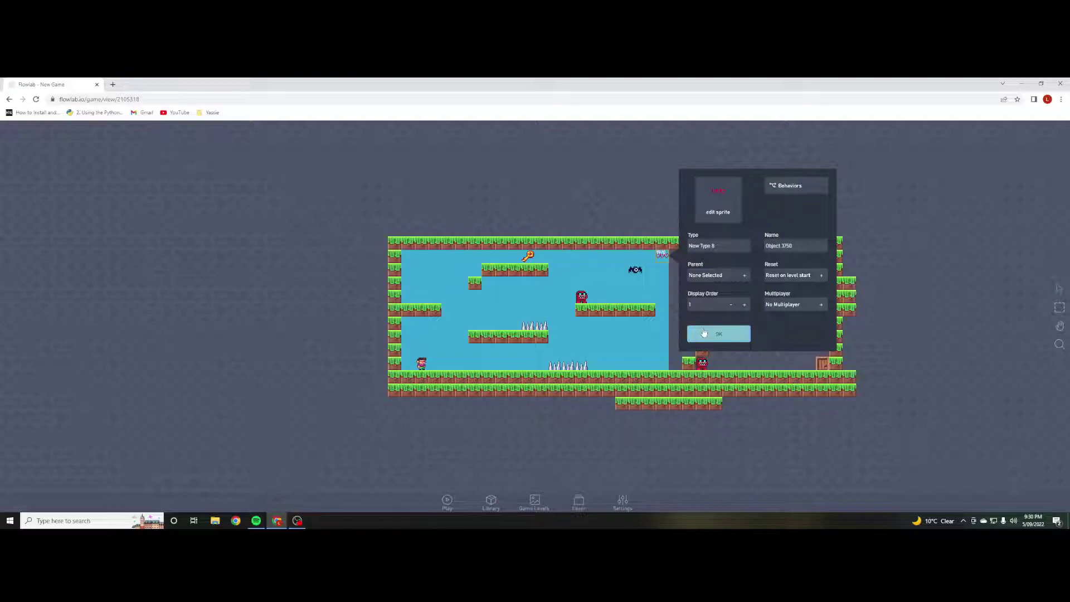
- Move the heart bar near the top of the level and play-test the game
left_click(719, 333)
left_click(667, 258)
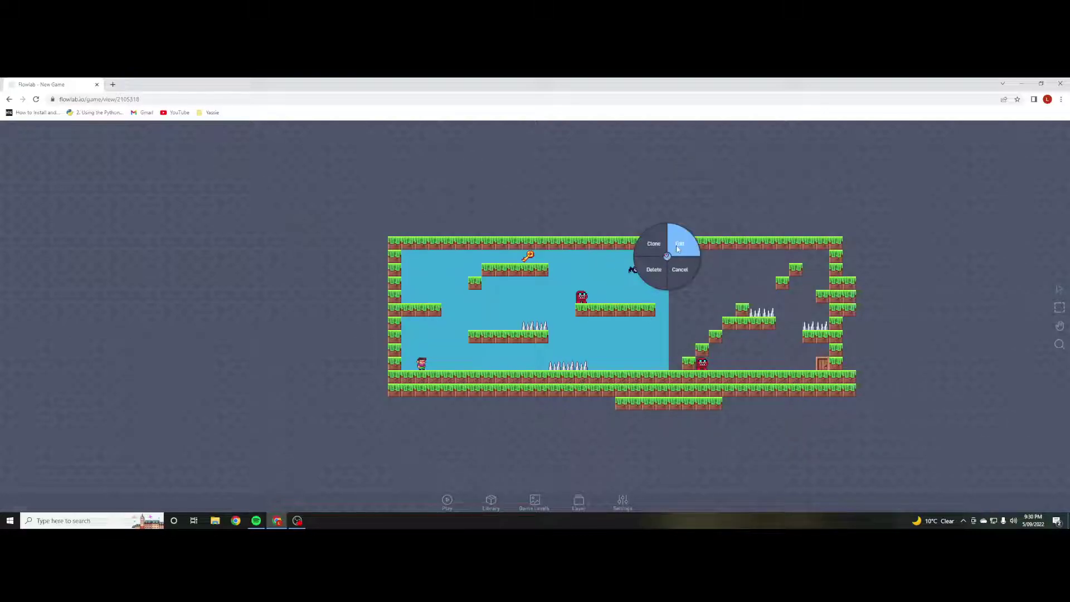
left_click(679, 245)
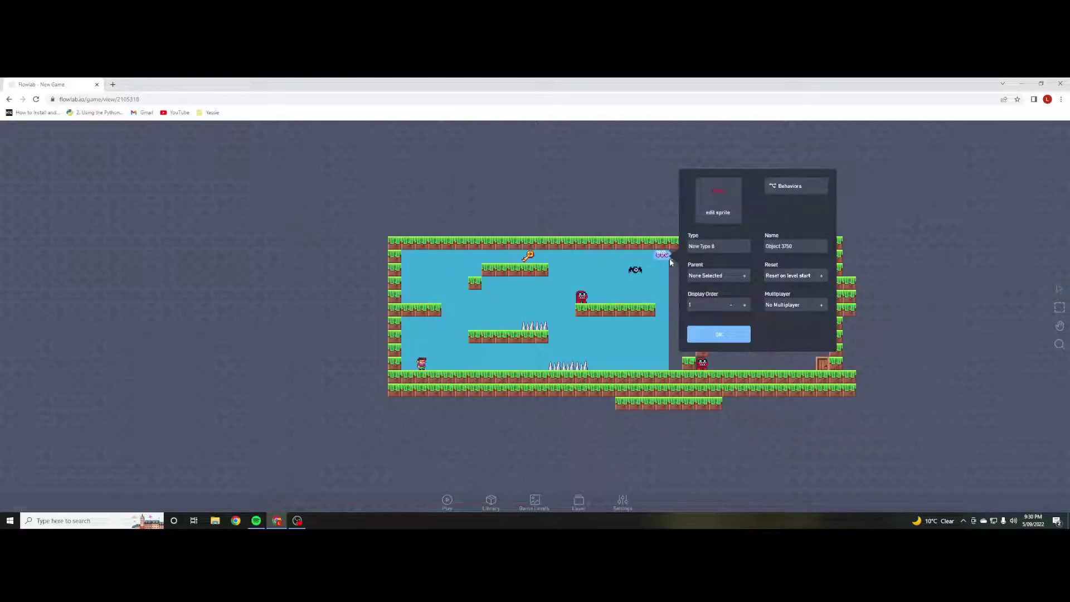
left_click(670, 259)
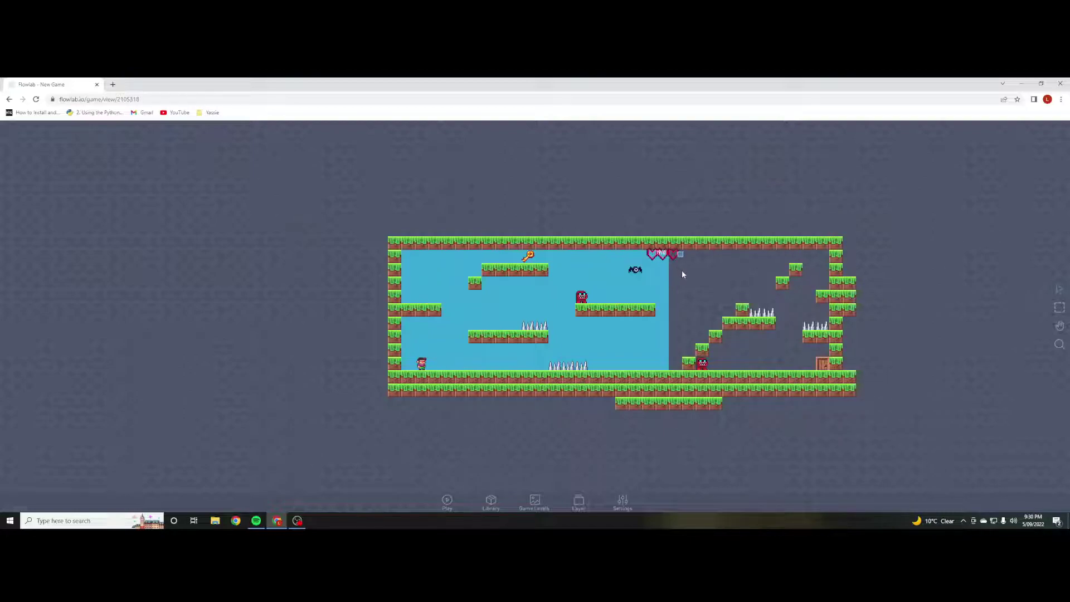
mouse_move(661, 255)
left_mouse_down()
mouse_move(641, 259)
mouse_move(623, 245)
mouse_move(643, 263)
mouse_move(635, 267)
mouse_move(629, 259)
mouse_move(647, 262)
mouse_move(639, 255)
left_mouse_up()
left_click(447, 499)
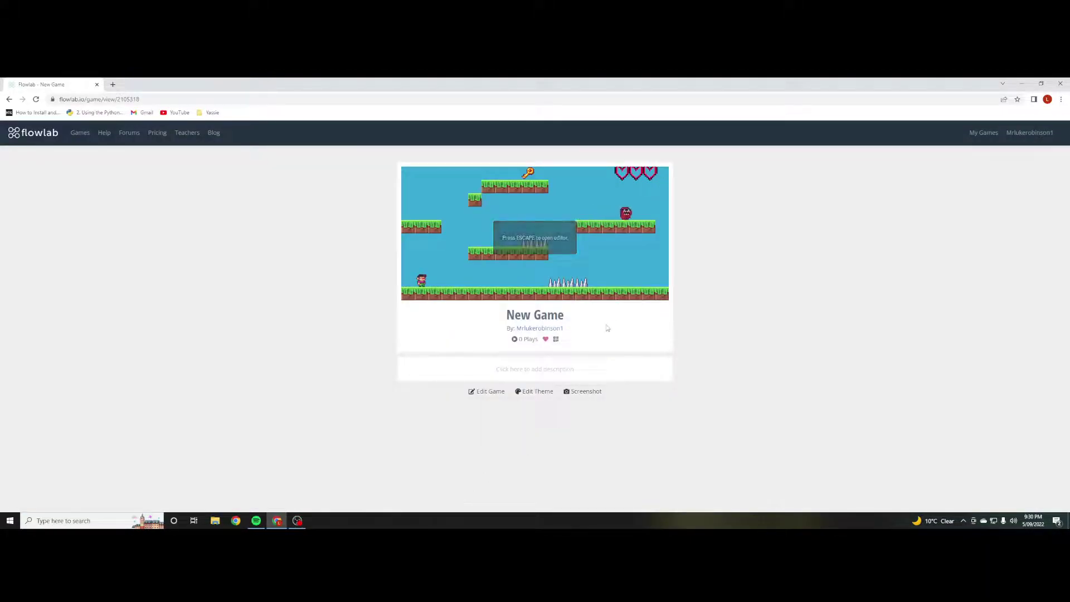
left_click(480, 392)
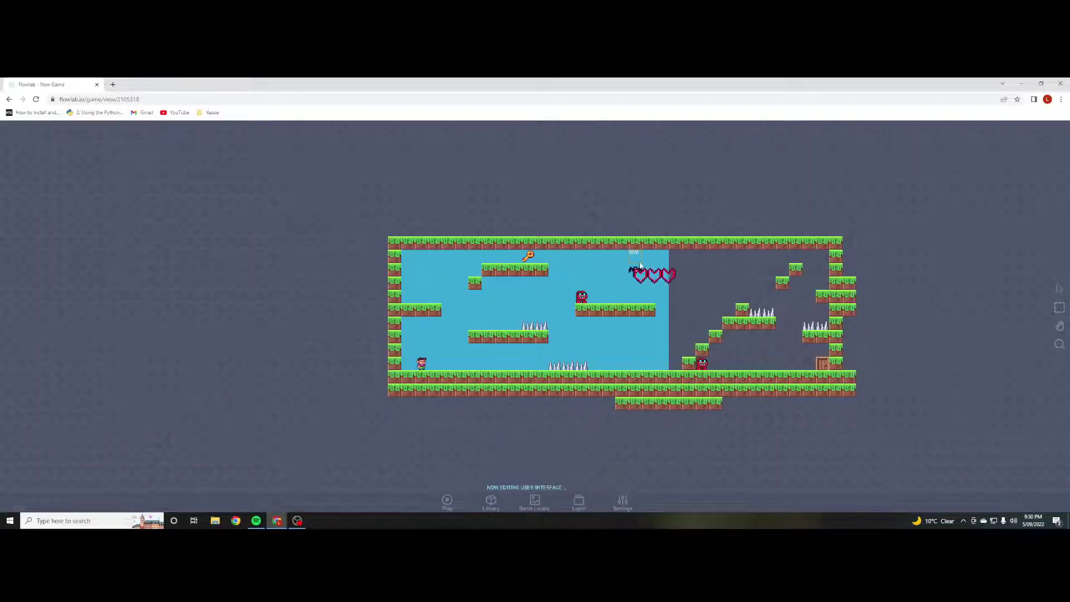
- Check the heart bar's properties, play-test again, and bring up the heart bar's options
left_click(641, 256)
left_click(652, 264)
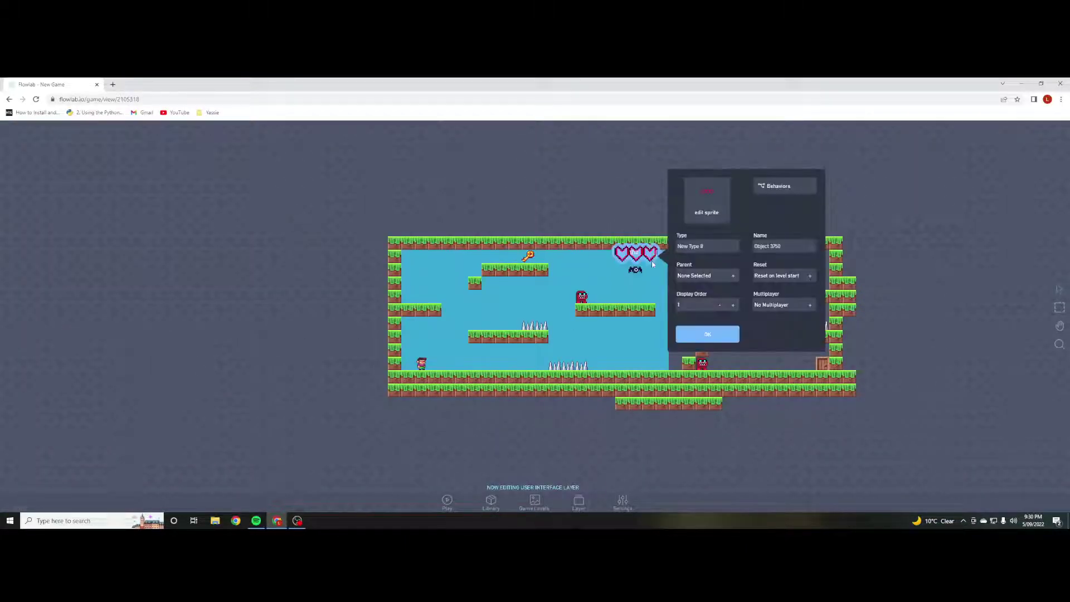
left_click(654, 265)
left_click(645, 260)
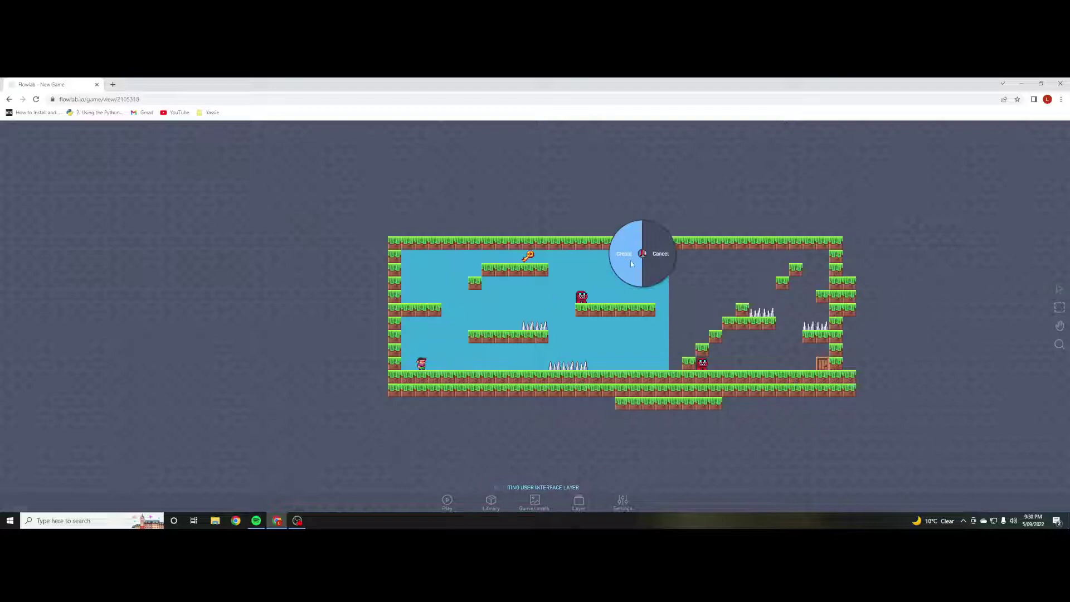
left_click(645, 260)
left_click(659, 258)
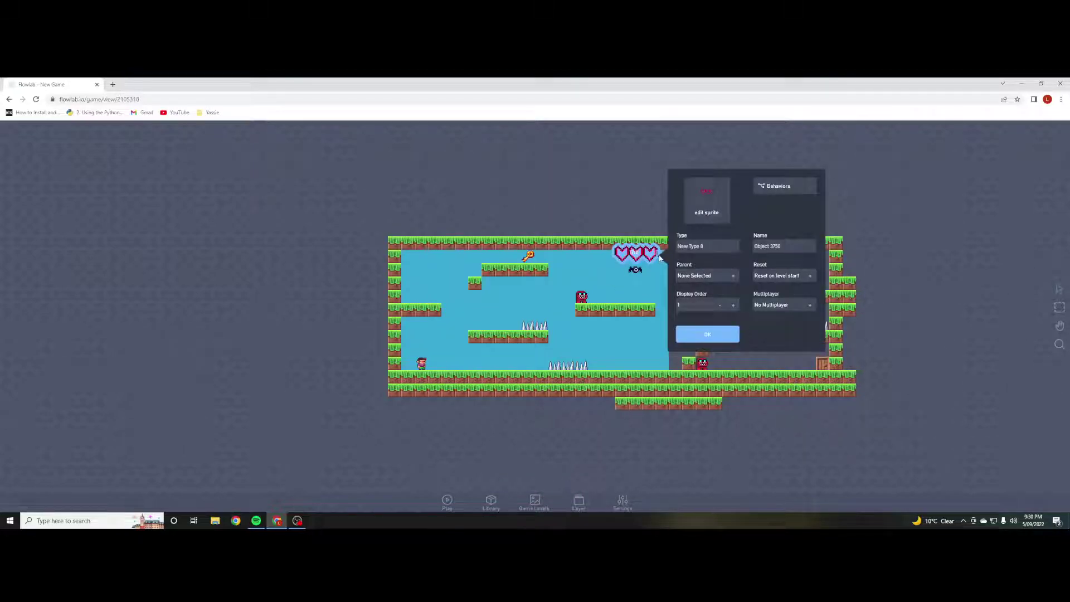
left_click(660, 258)
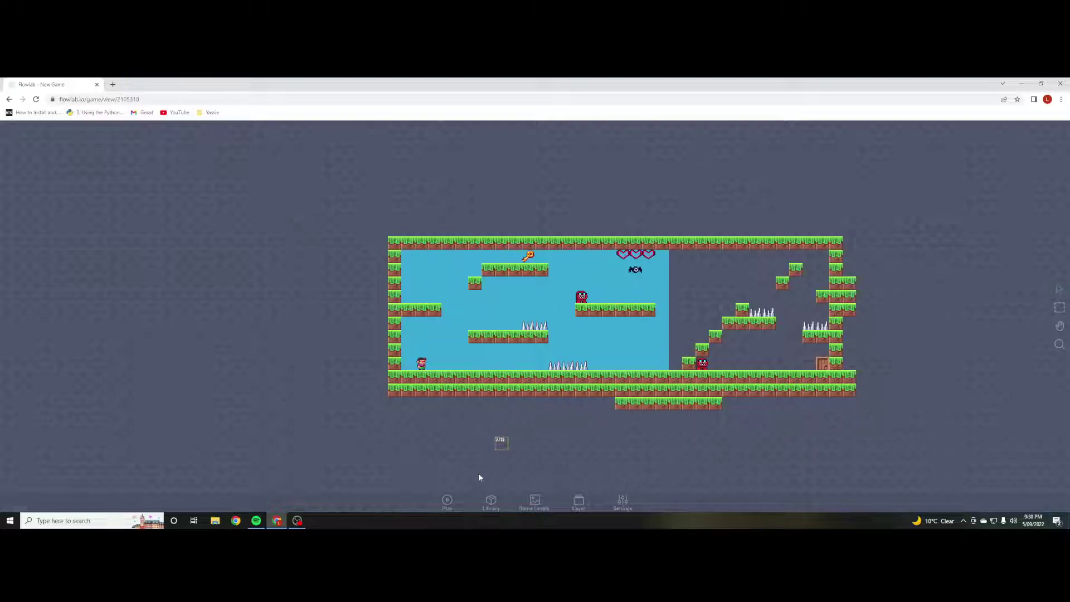
left_click(446, 500)
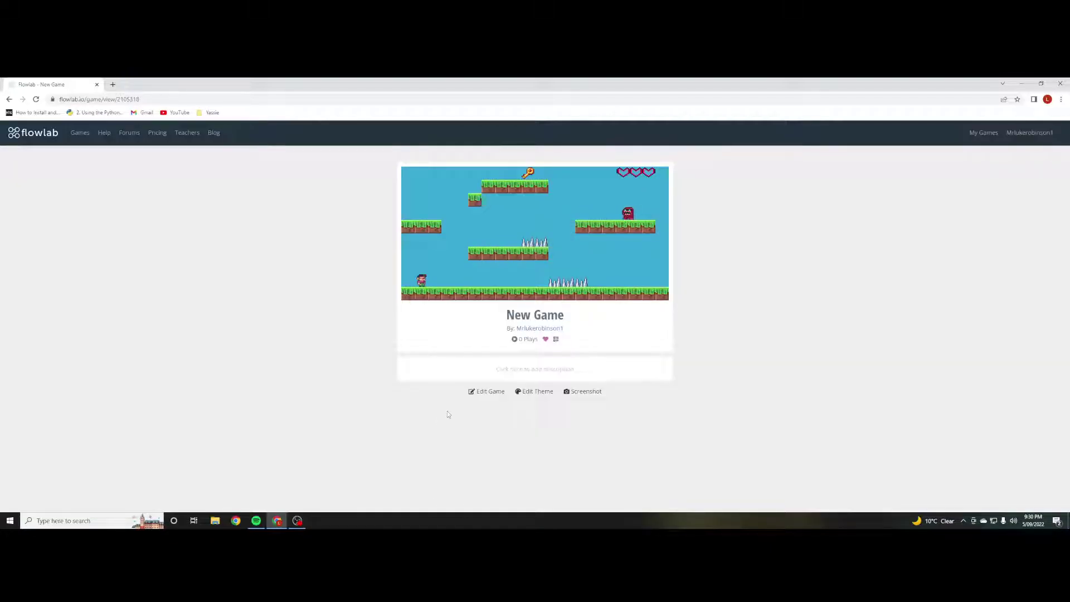
key("Escape")
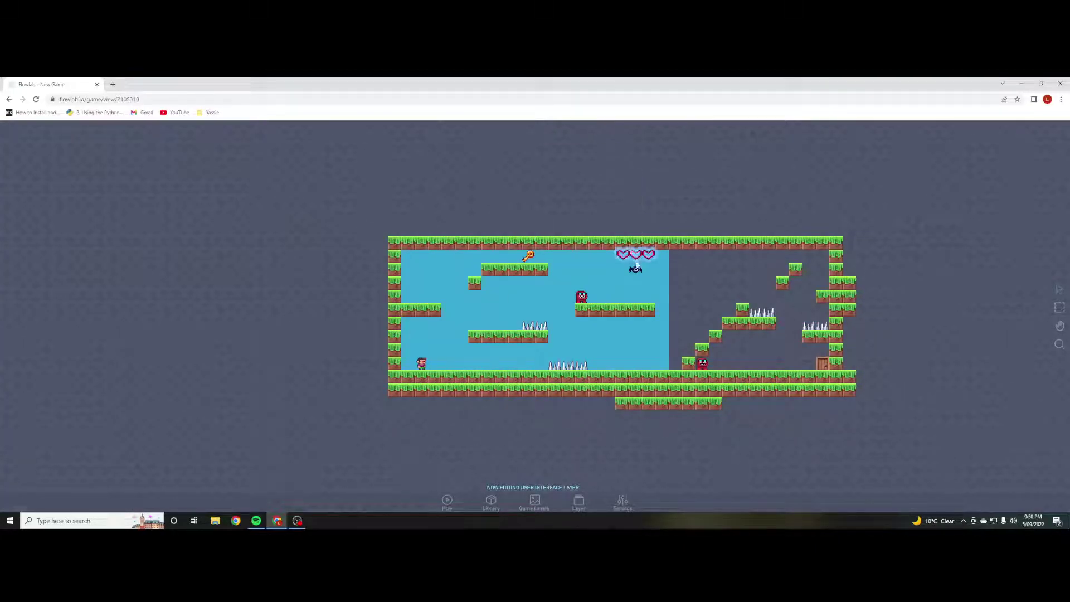
left_click(639, 259)
- Add an Always trigger to the heart bar's behaviour
left_click(654, 242)
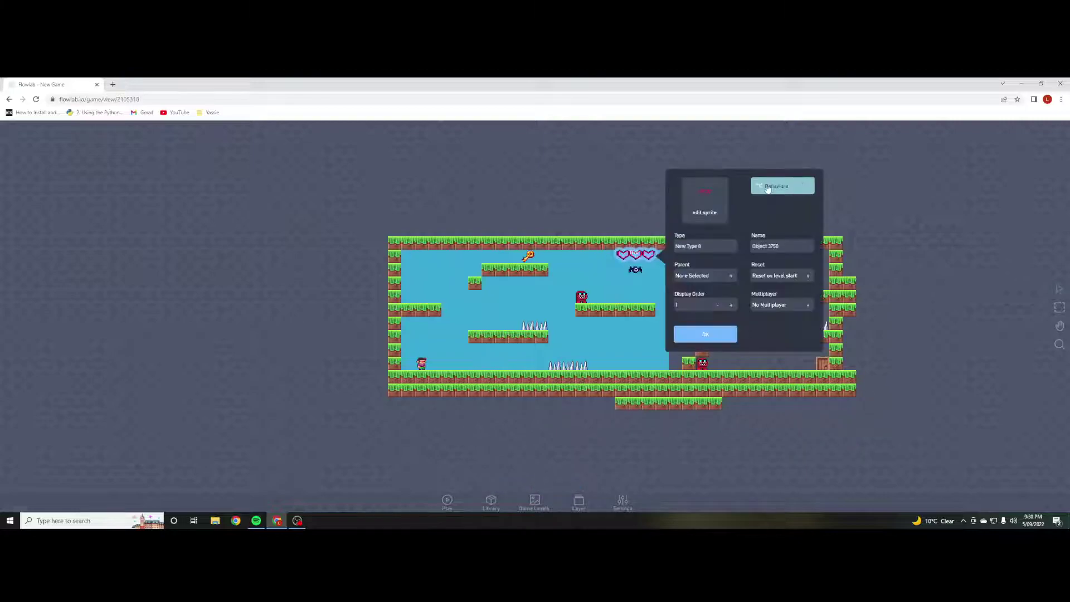
left_click(781, 184)
left_click(27, 147)
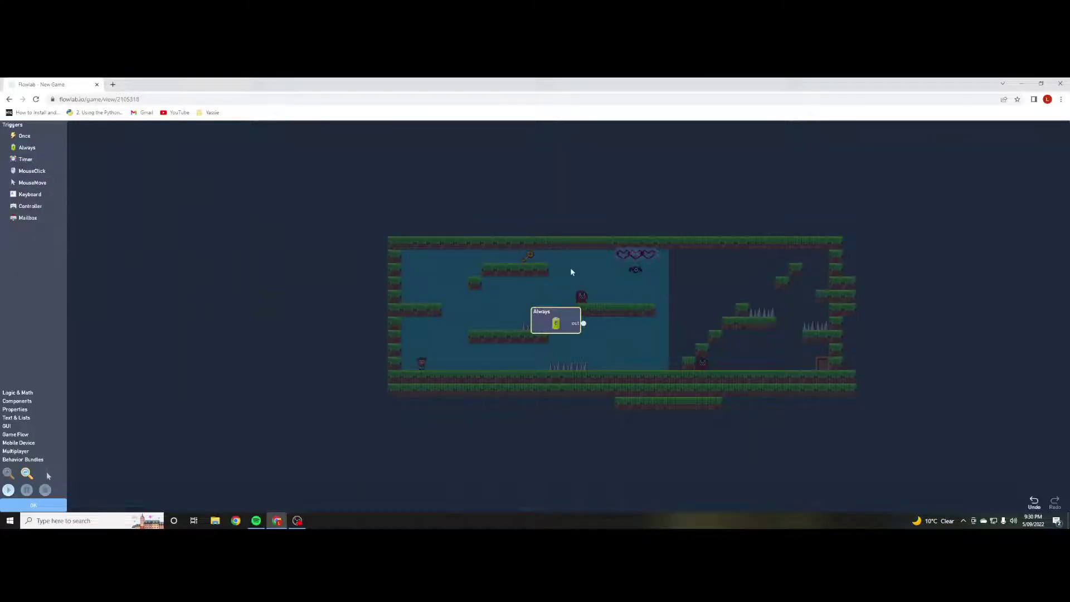
left_click_drag(541, 316, 278, 222)
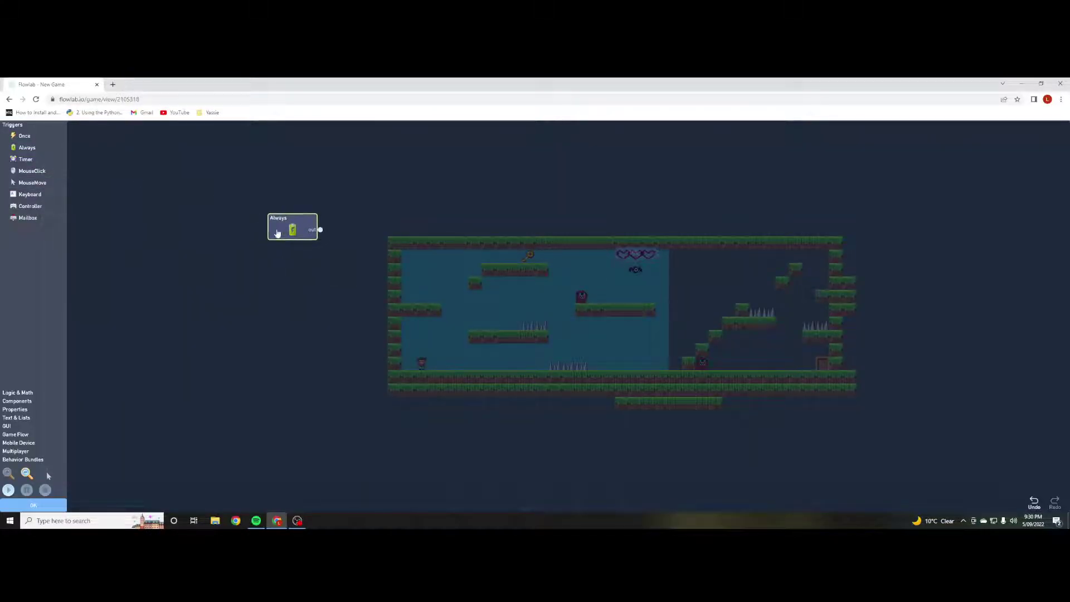
- Add a Global block beside Always using a new global variable named Health
left_click(17, 393)
left_click(26, 168)
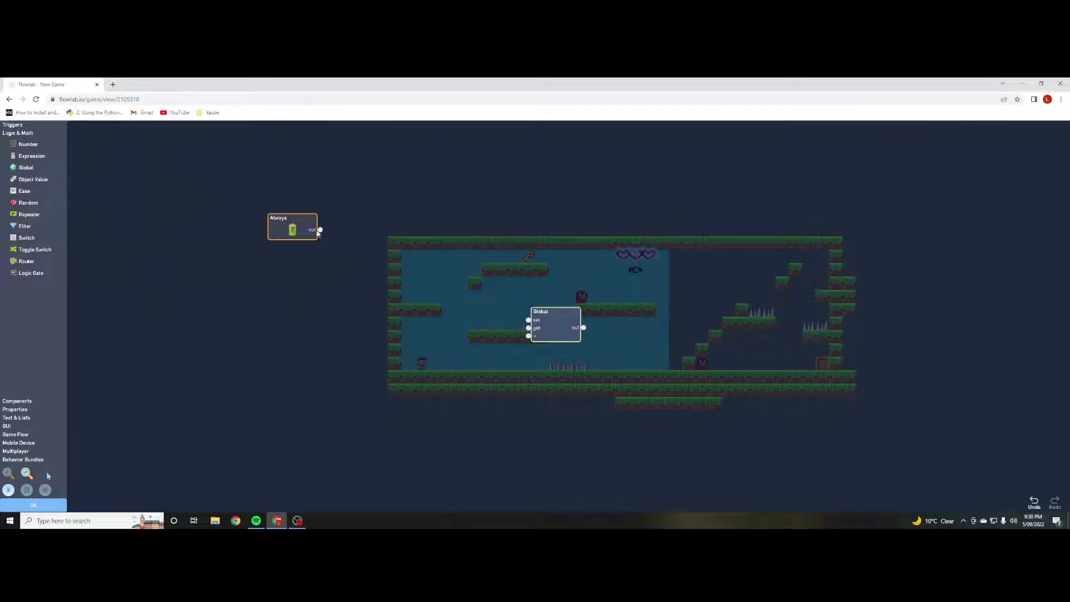
left_click_drag(564, 333, 414, 239)
left_click(414, 240)
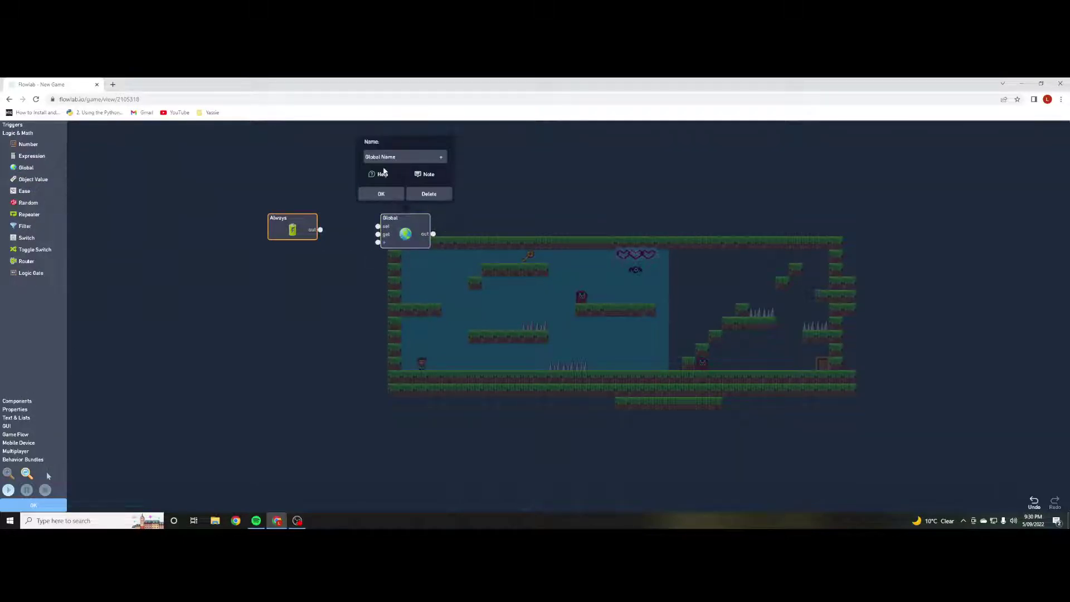
left_click(395, 157)
left_click(390, 170)
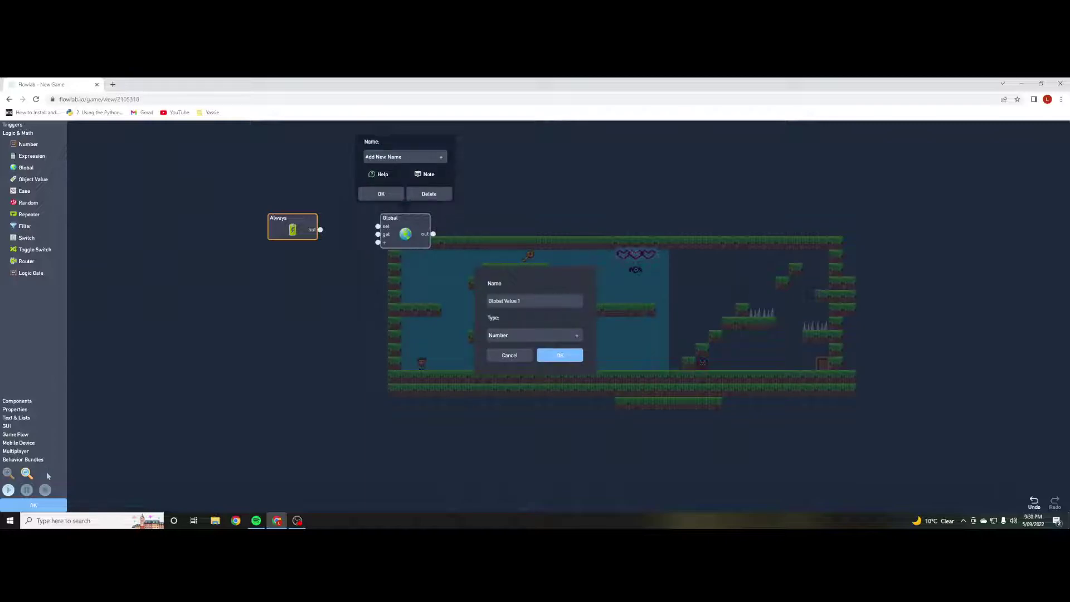
type("Hre")
type("lth")
left_click(560, 356)
left_click(382, 194)
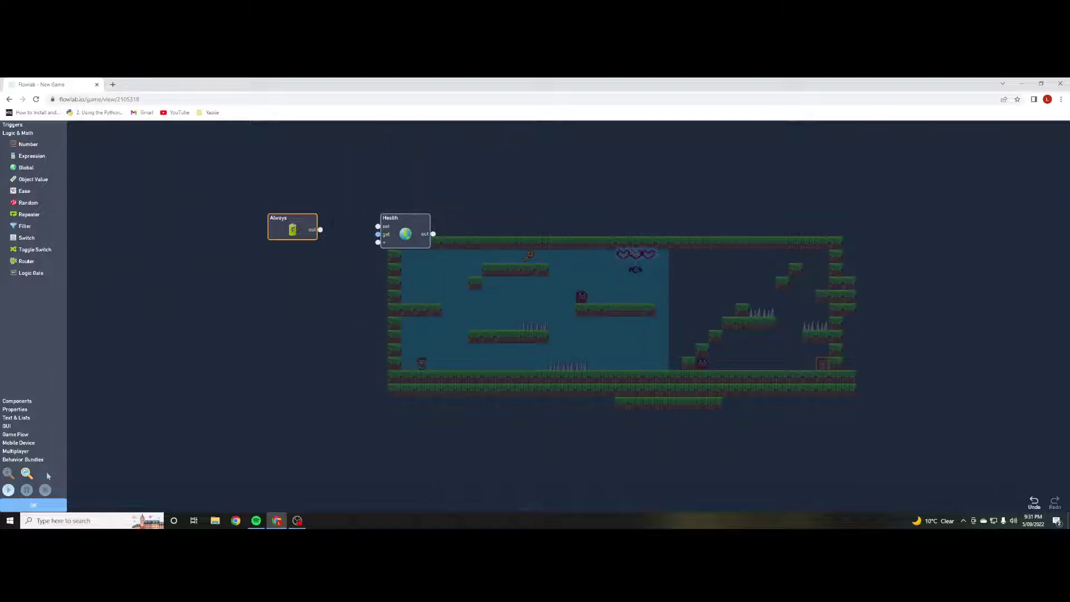
- Add an Animation block from the Properties blocks
left_click(16, 401)
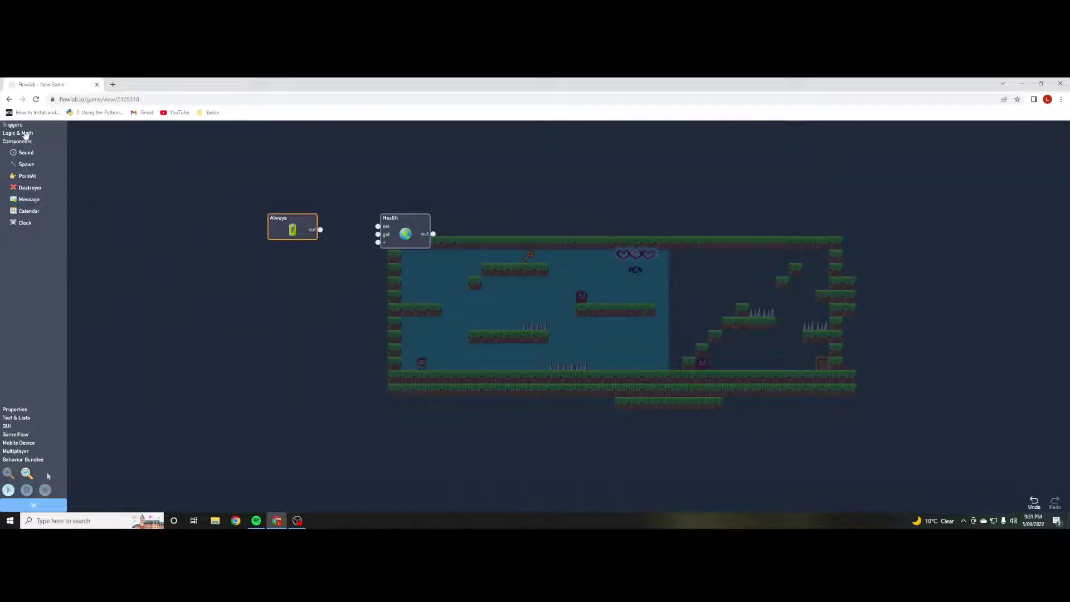
left_click(14, 410)
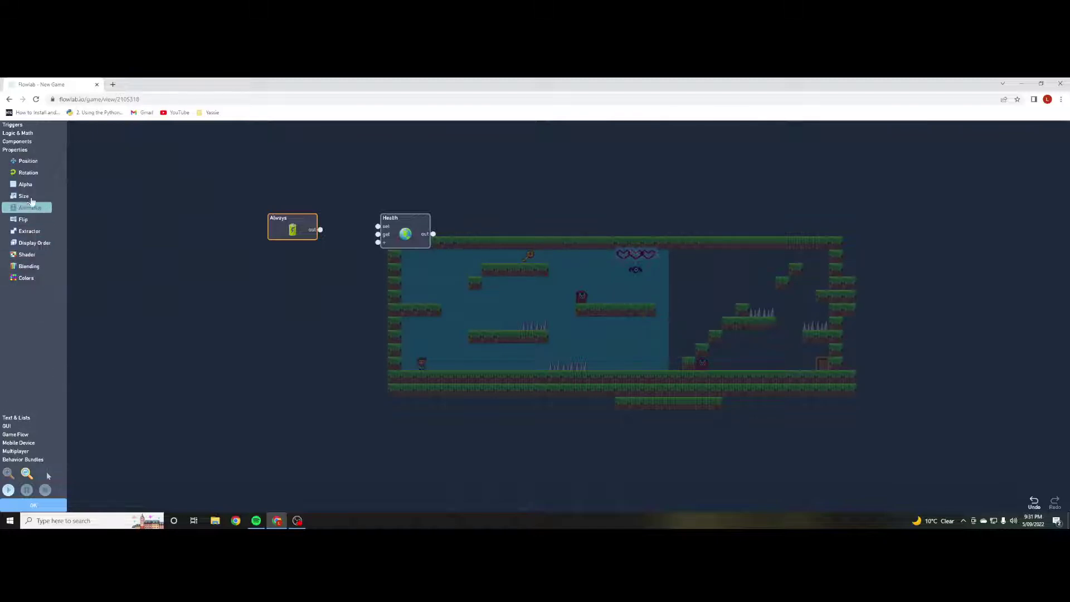
left_click(29, 208)
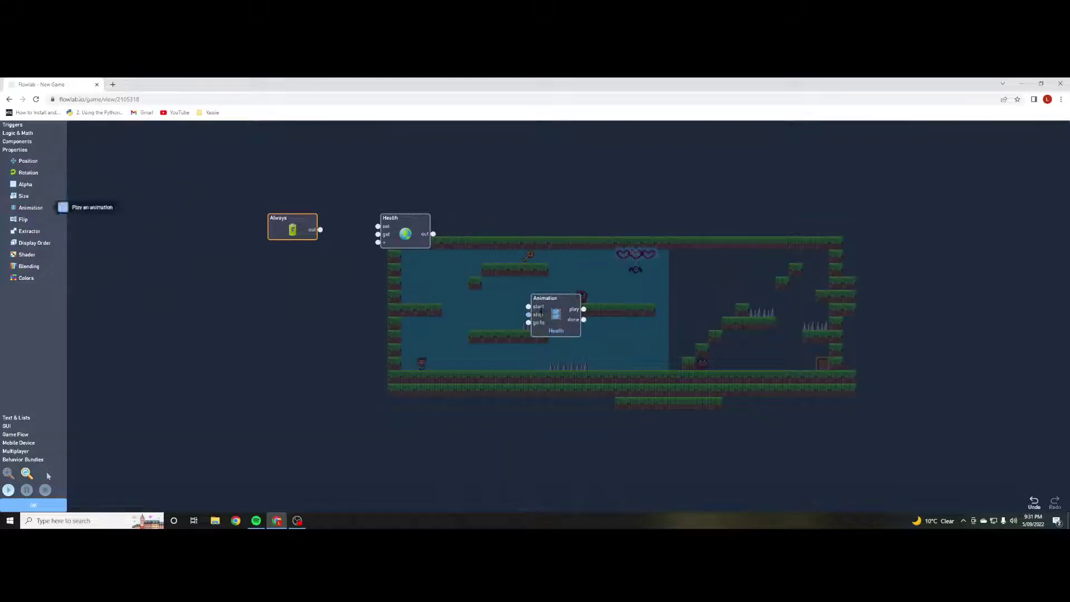
left_click(16, 133)
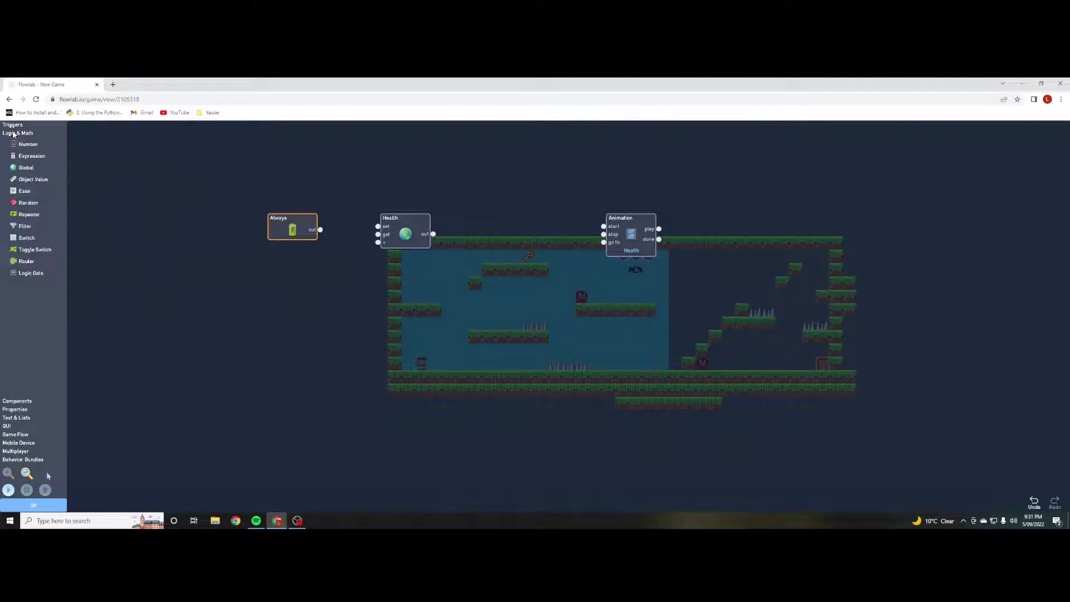
- Add an Expression block, wire Always to Health and Health to input A, and set out = A+1
left_click(32, 156)
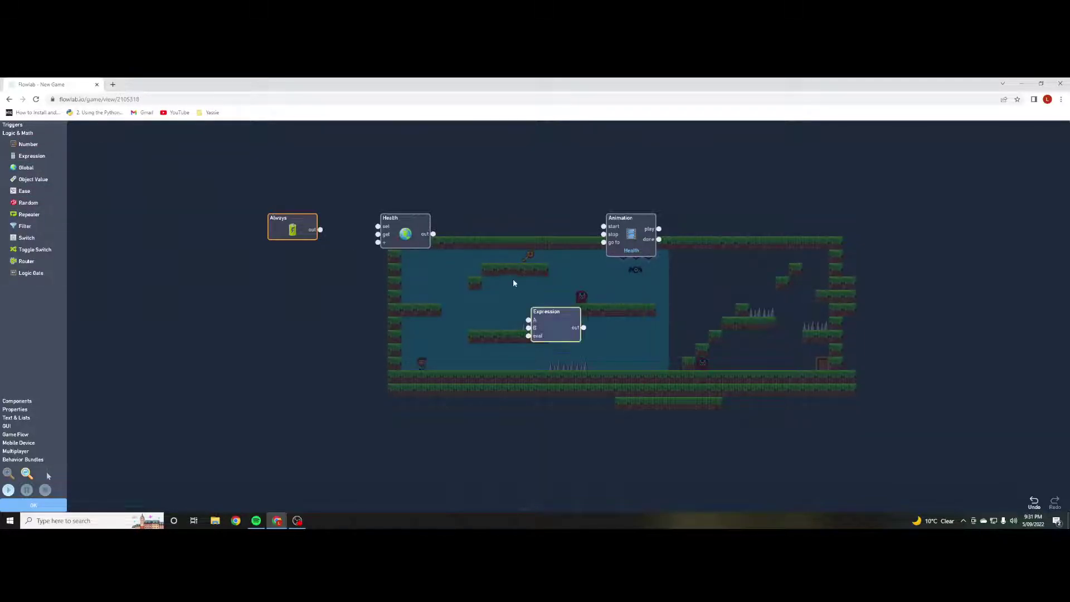
left_click_drag(548, 329, 511, 233)
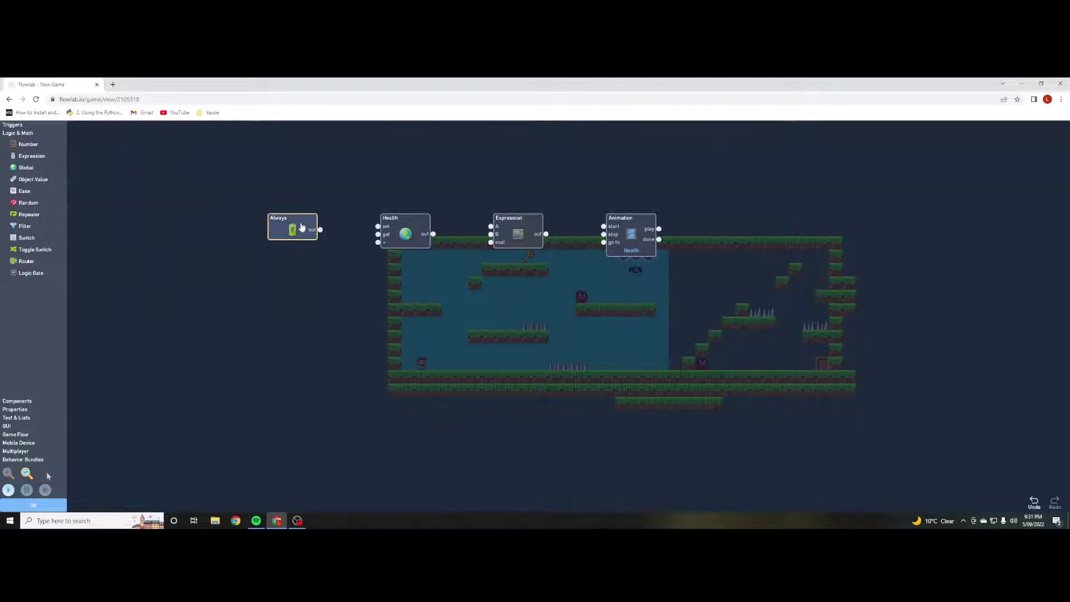
left_click_drag(319, 230, 491, 243)
left_click(508, 238)
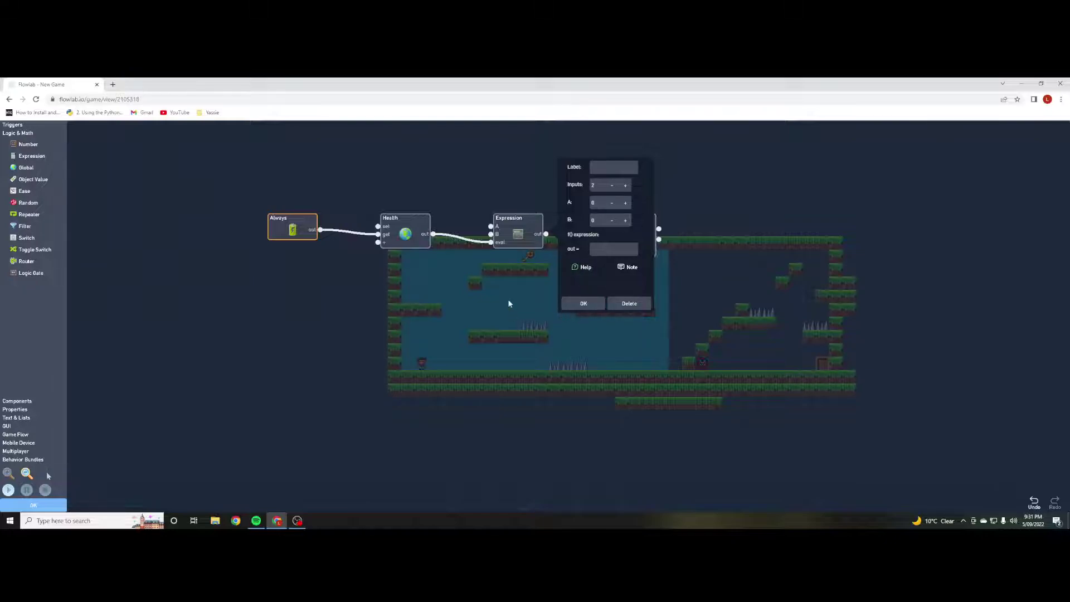
left_click_drag(434, 234, 491, 226)
left_click(523, 241)
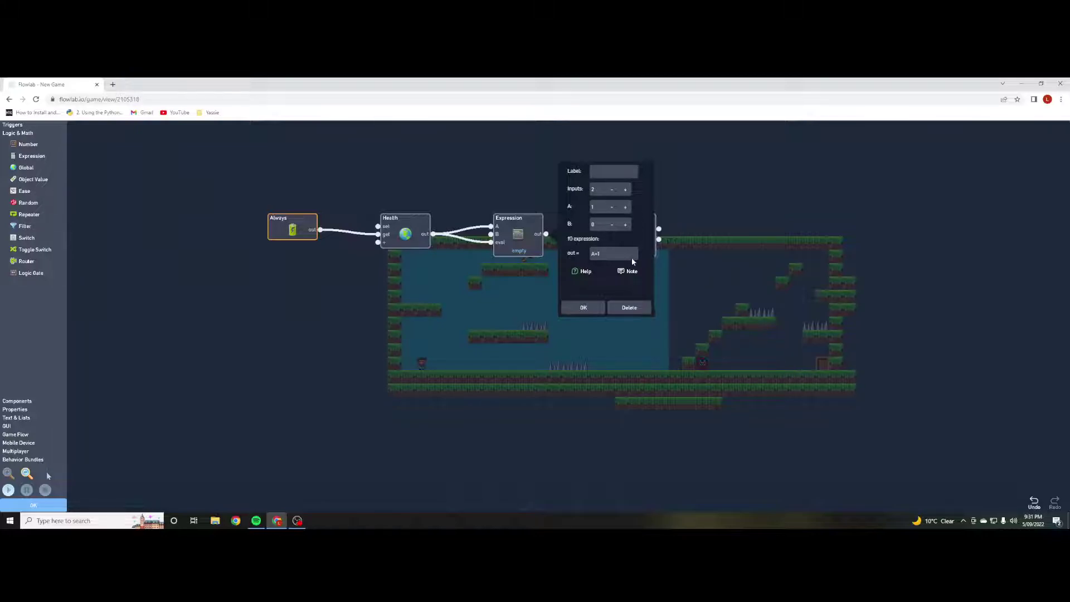
left_click(591, 307)
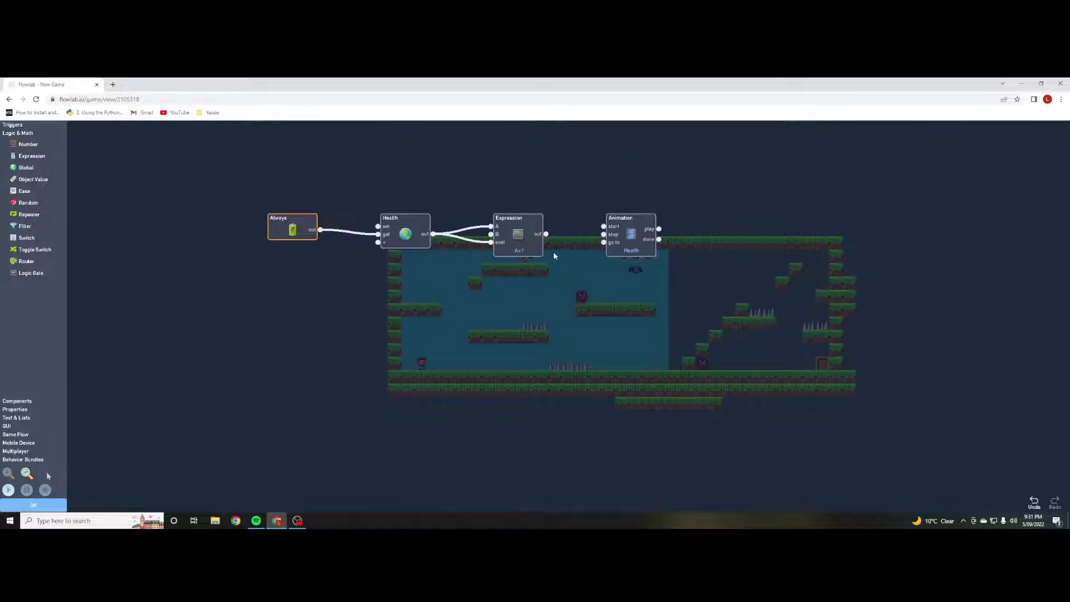
left_click(629, 235)
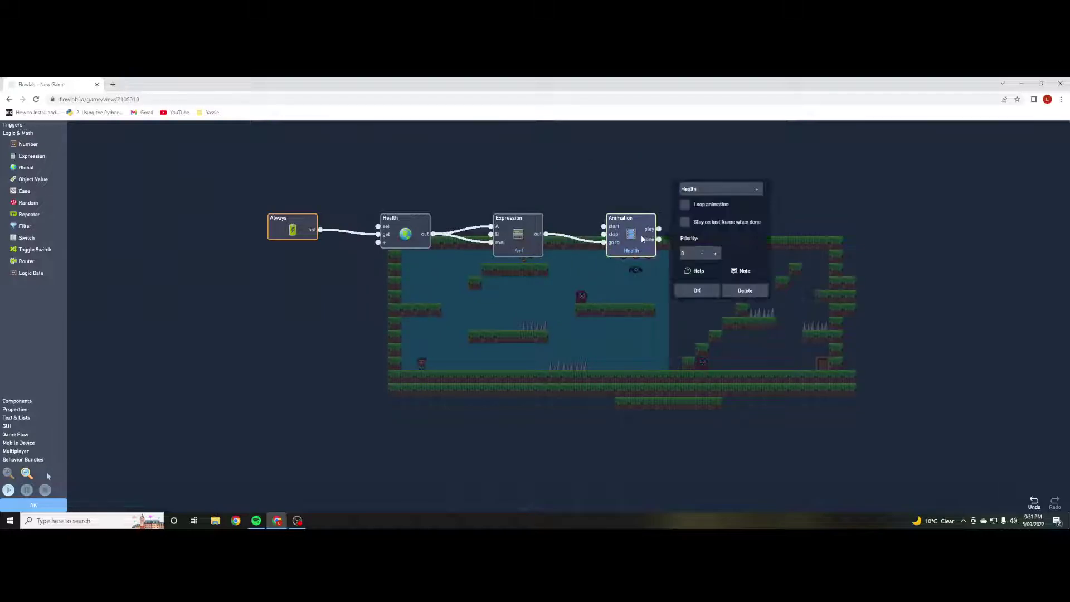
- Play-test the hearts behaviour, stop, re-confirm the Expression settings, and run the preview again
left_click(700, 289)
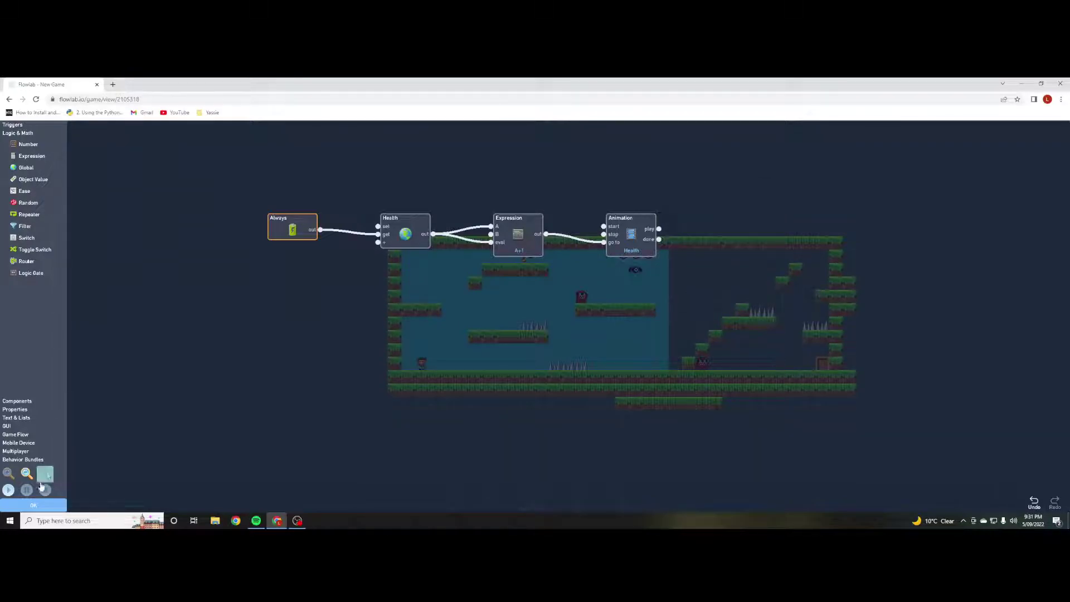
left_click(8, 489)
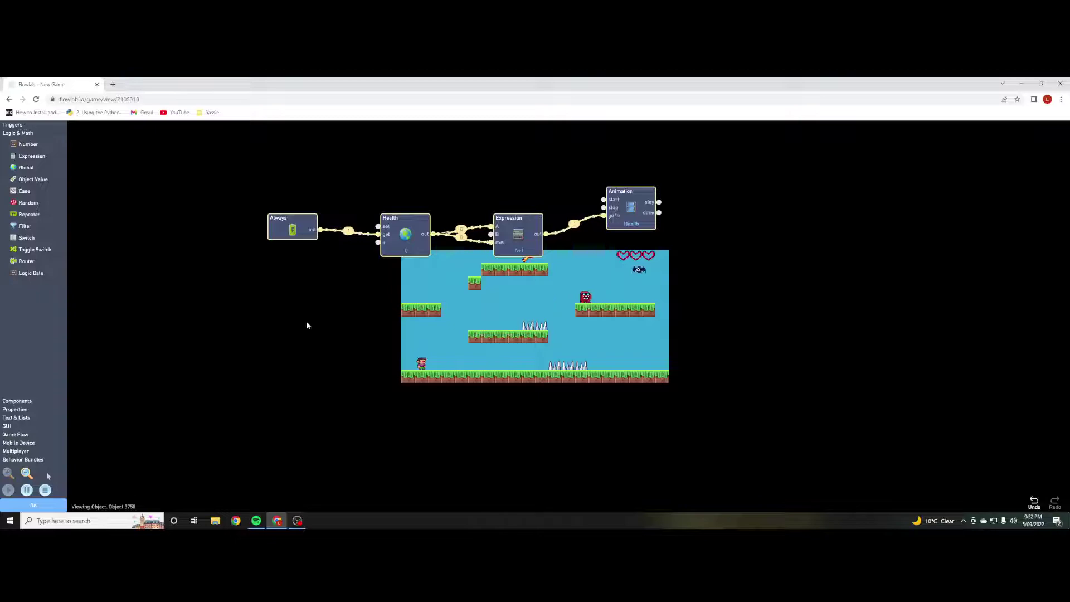
left_click(44, 490)
left_click(518, 234)
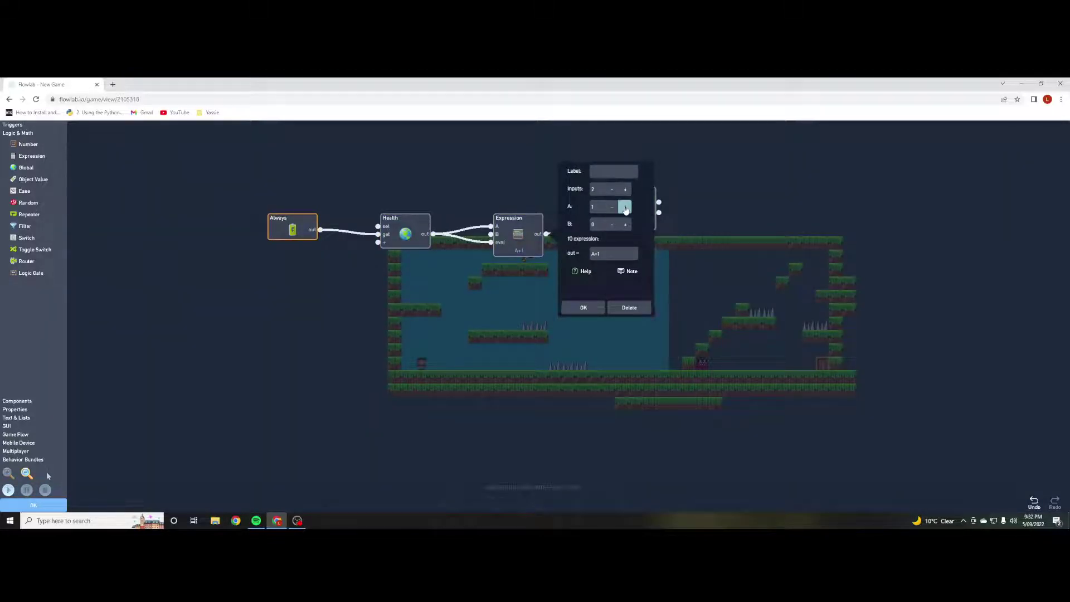
left_click(583, 307)
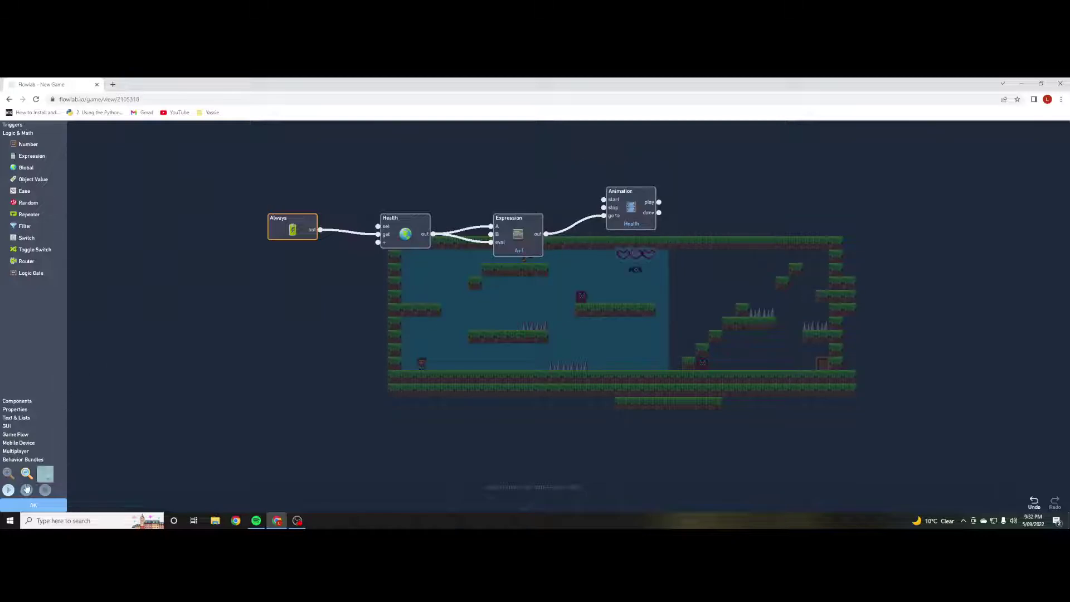
left_click(10, 490)
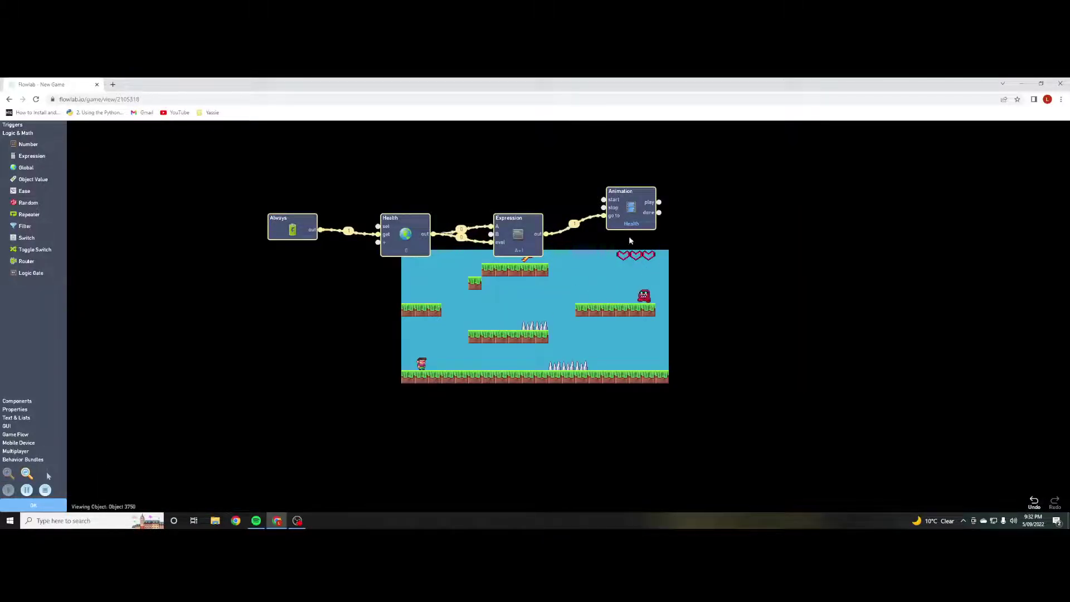
left_click(518, 233)
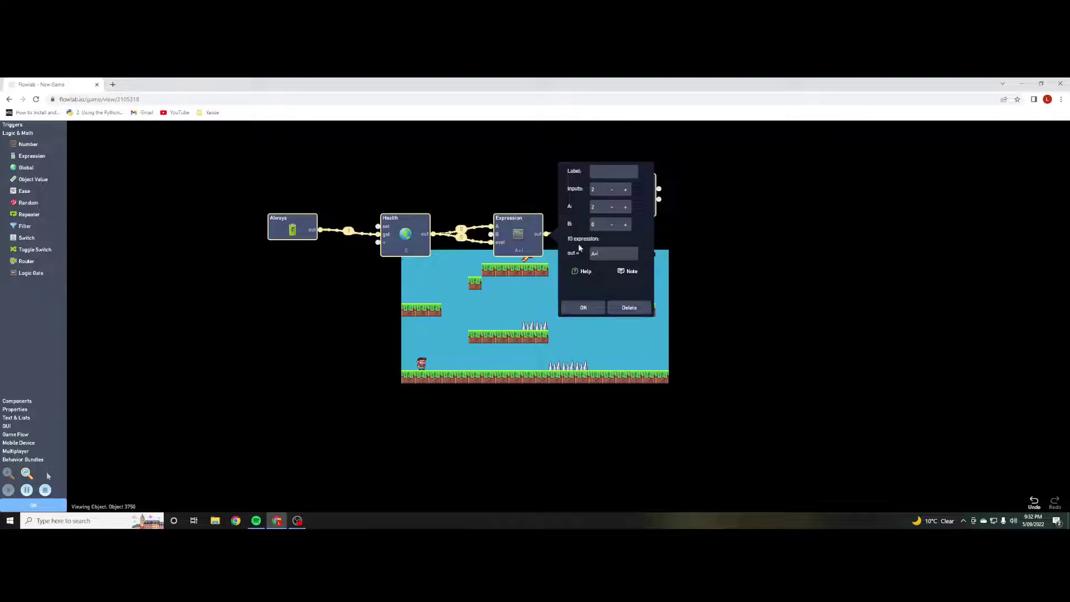
- Try the Expression as A+2 and then A+4 in the running preview
left_click(583, 308)
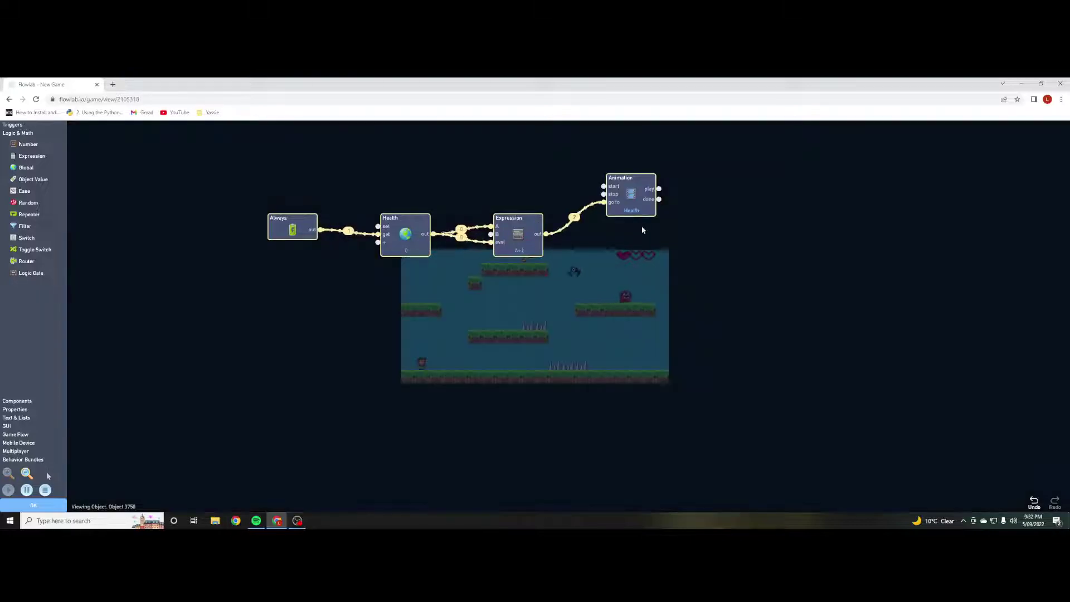
left_click(529, 248)
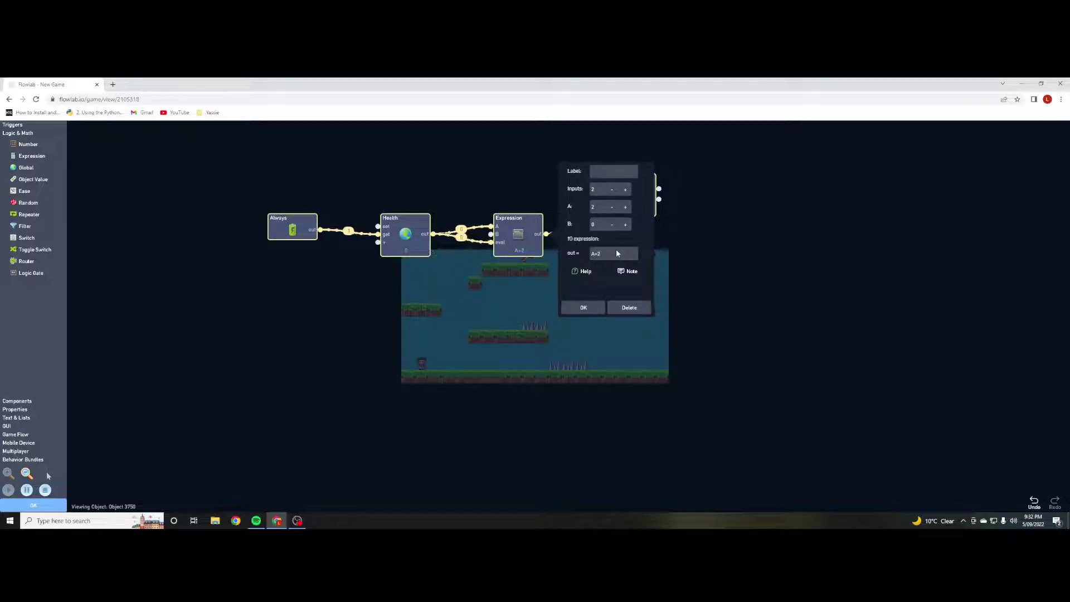
left_click(579, 309)
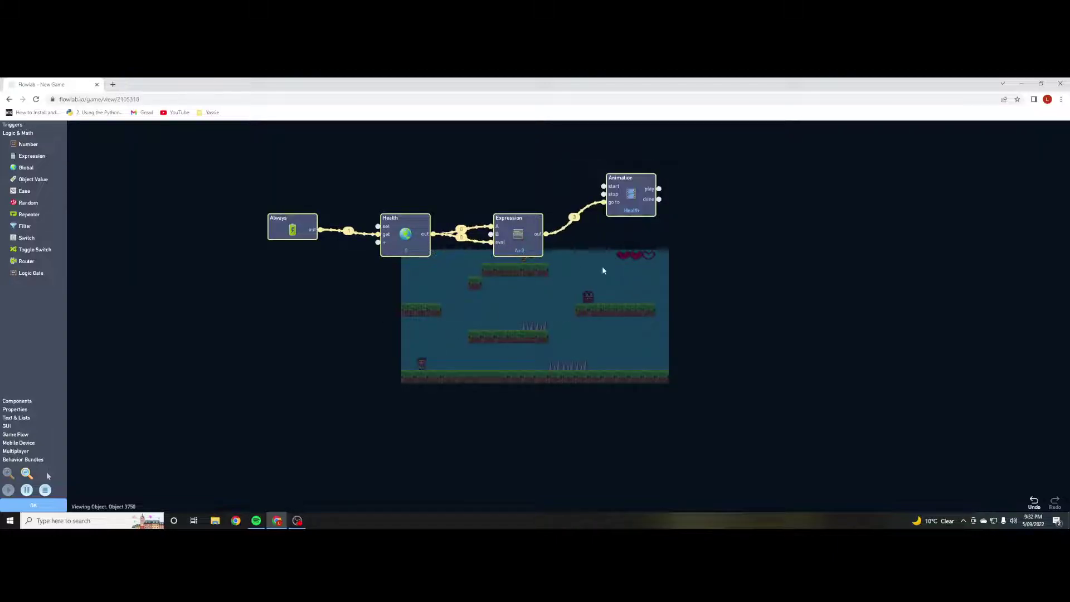
left_click(520, 242)
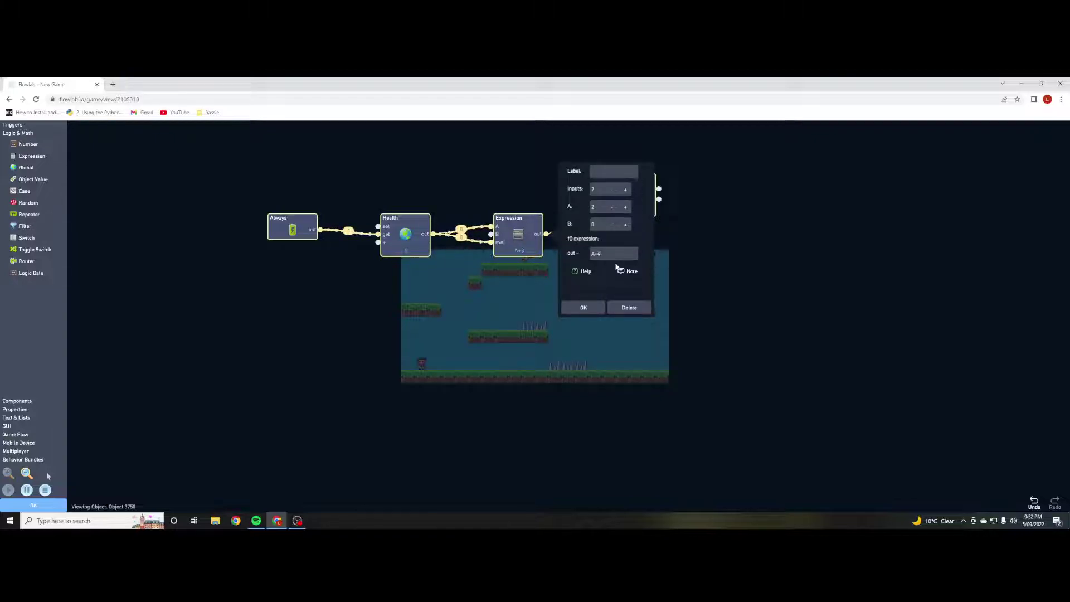
left_click(584, 312)
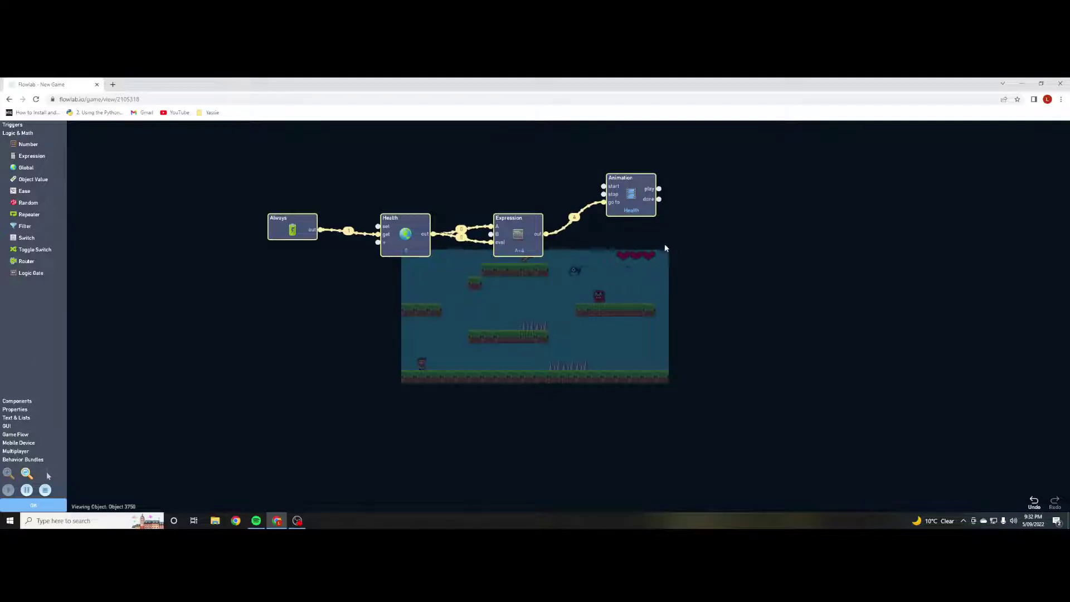
- Change the Expression from A+4 back to out = A+2
left_click(519, 234)
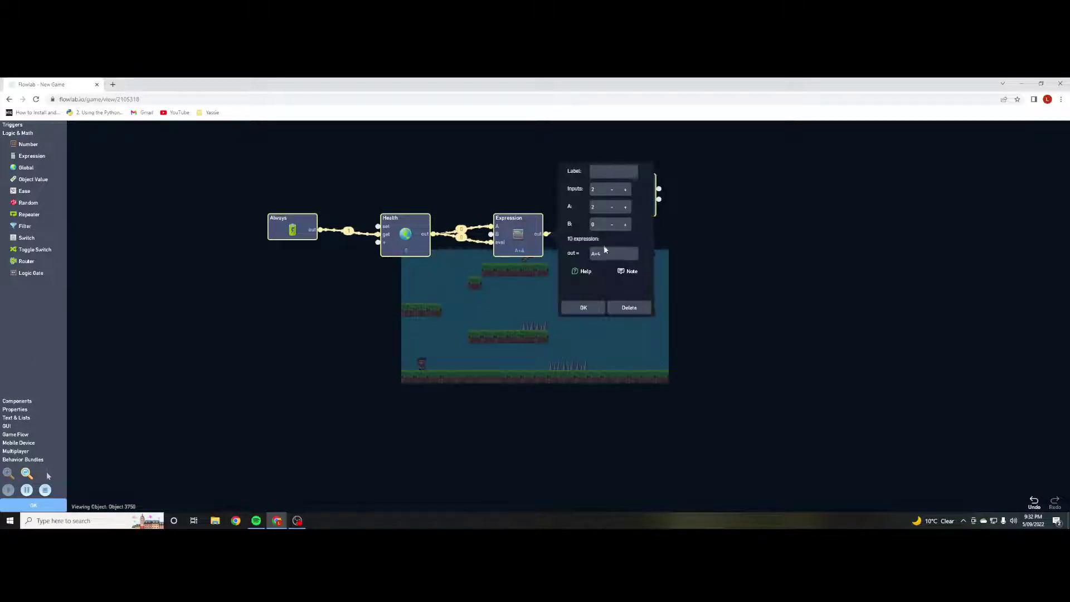
key("BackSpace")
type("2")
left_click(583, 307)
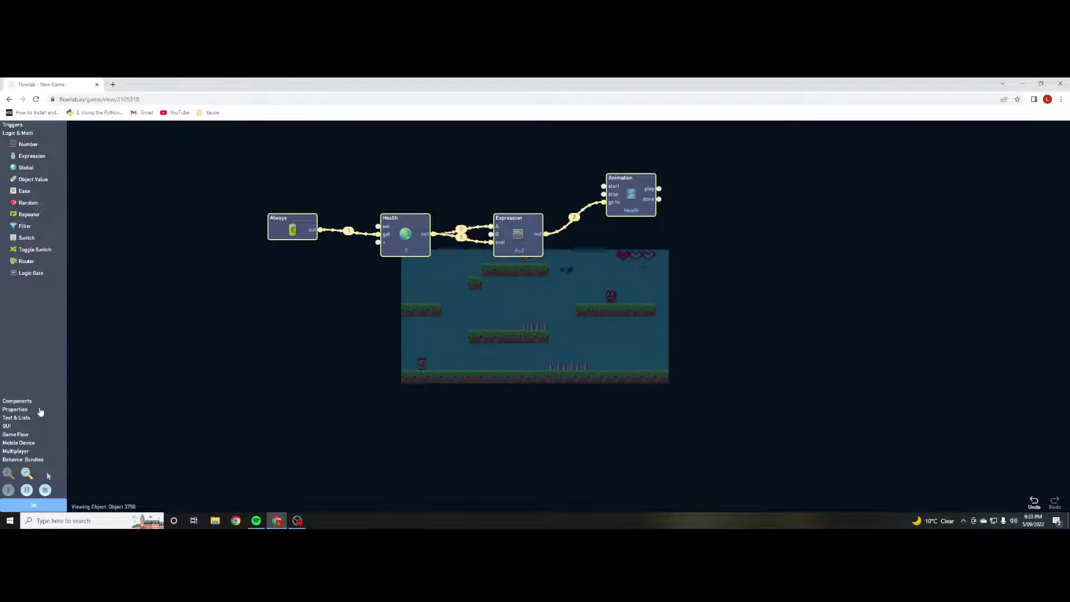
- Stop the preview, nudge the Animation block lower, and remove an extra Always block
left_click(45, 490)
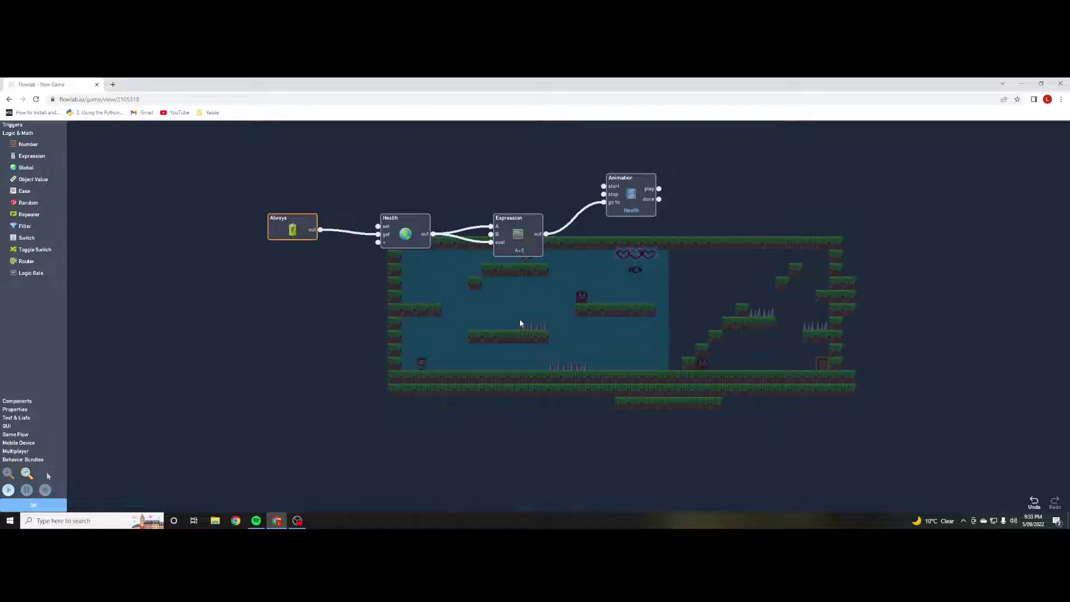
left_click_drag(624, 182, 624, 194)
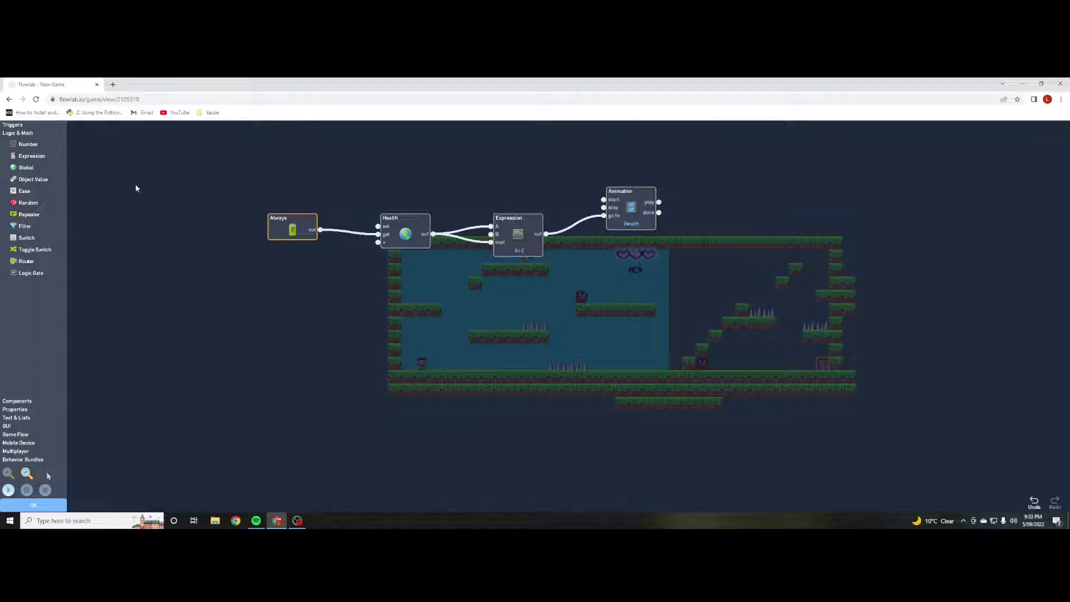
left_click(17, 128)
left_click(27, 147)
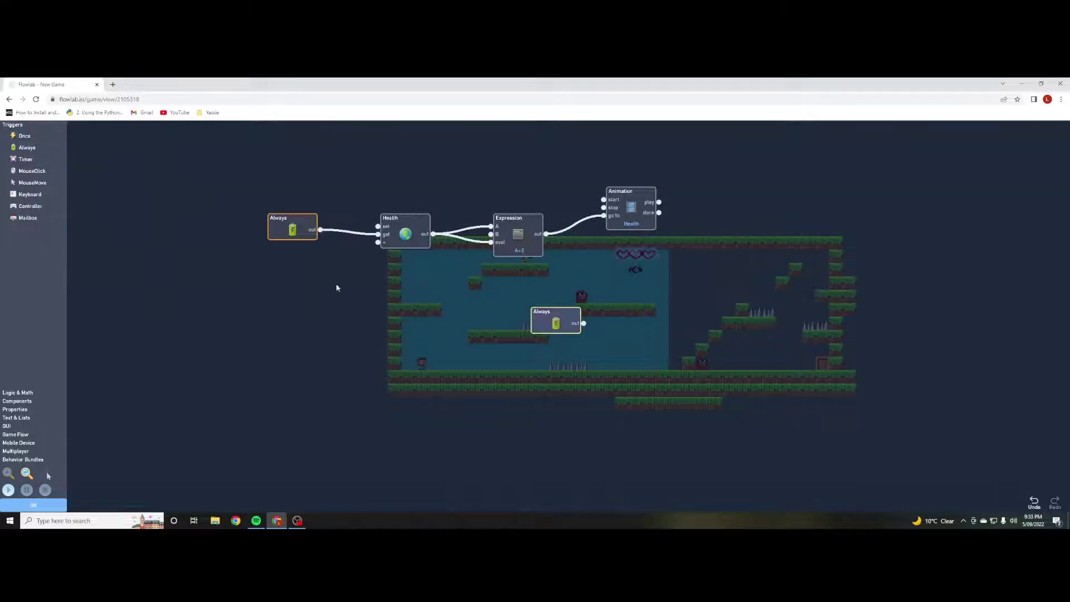
left_click_drag(548, 314, 322, 300)
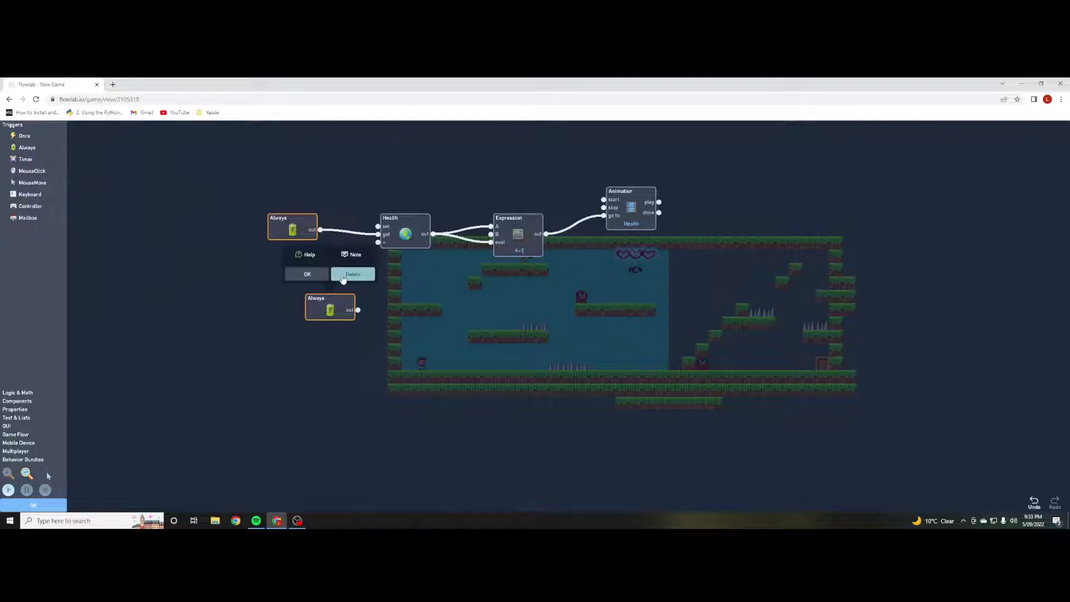
left_click(351, 273)
- Place a Filter block under the Expression block, discarding an unneeded Global block
left_click(23, 393)
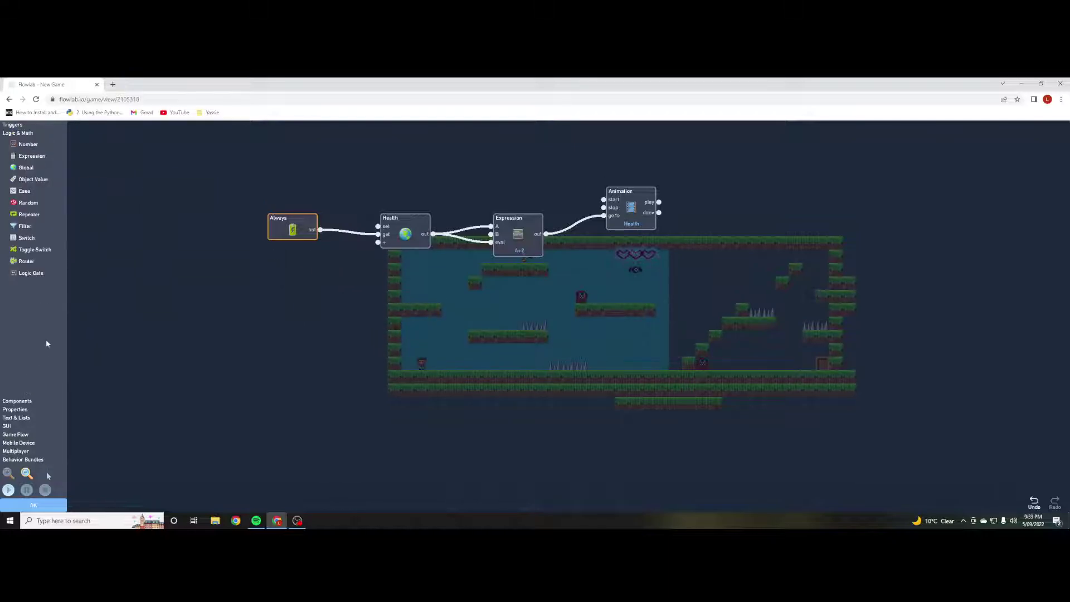
left_click(25, 225)
left_click_drag(552, 323, 432, 286)
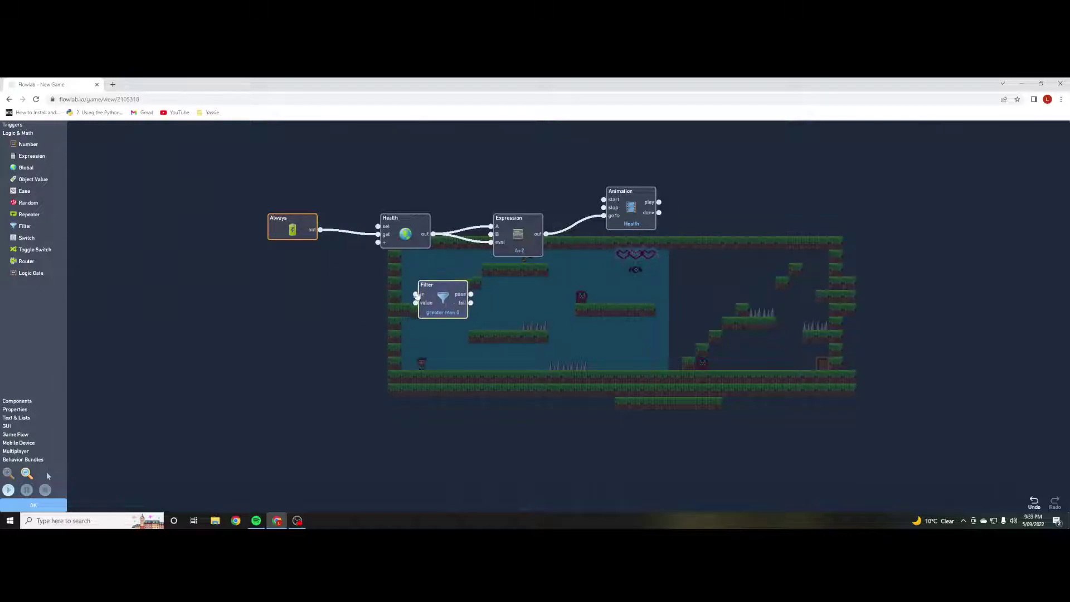
left_click(25, 167)
mouse_move(567, 330)
left_mouse_down()
mouse_move(327, 273)
mouse_move(342, 287)
left_mouse_up()
left_click(342, 288)
left_click(341, 248)
mouse_move(440, 286)
left_mouse_down()
mouse_move(515, 285)
mouse_move(491, 294)
left_mouse_up()
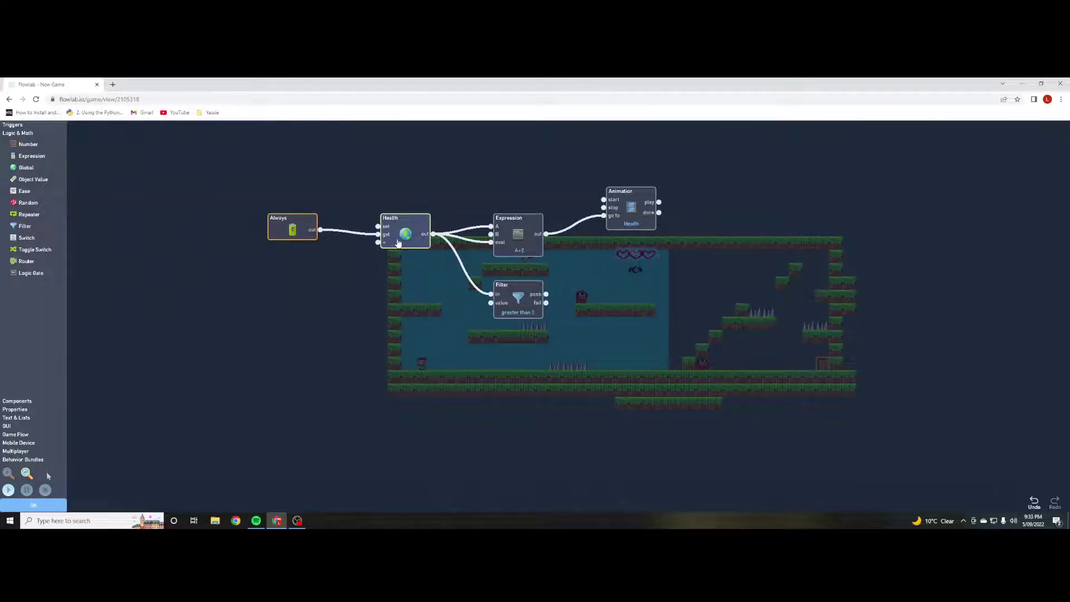
- Set the Filter to pass when the value is less than or equal to -1
left_click(527, 300)
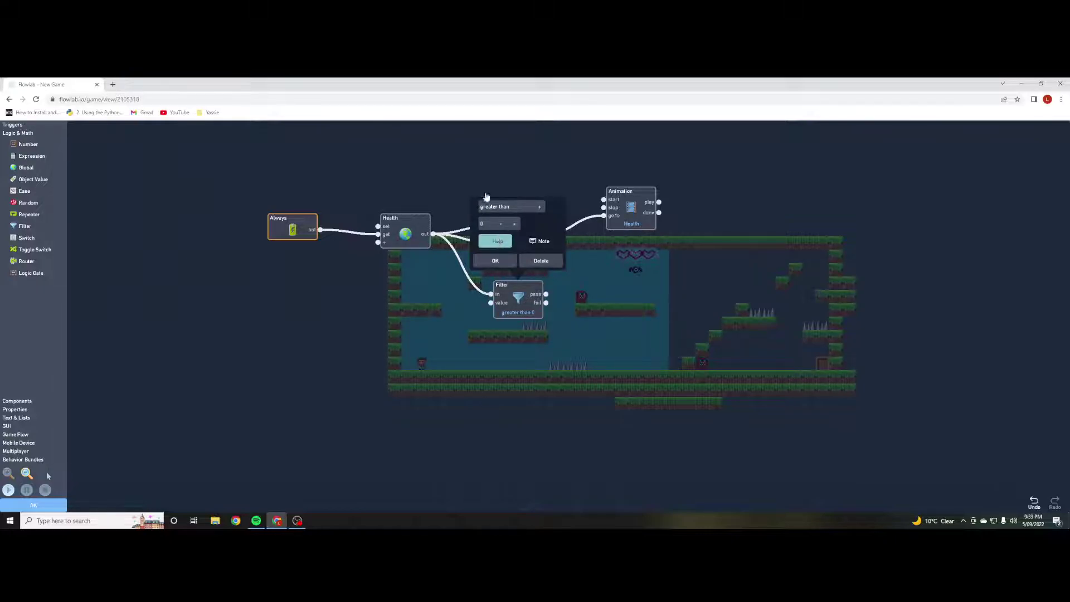
left_click(500, 224)
left_click(518, 212)
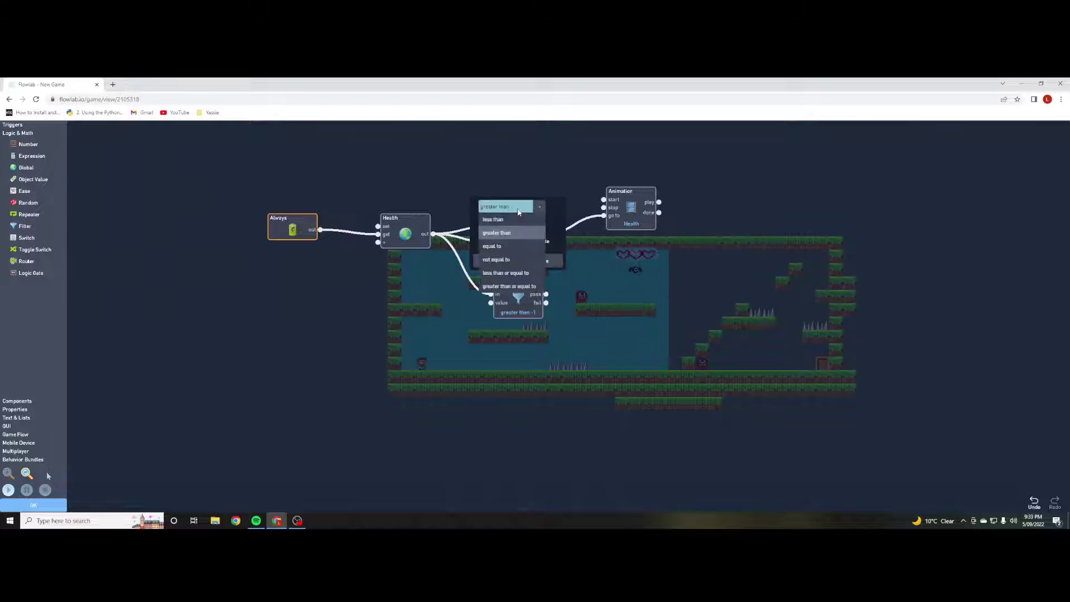
left_click(512, 274)
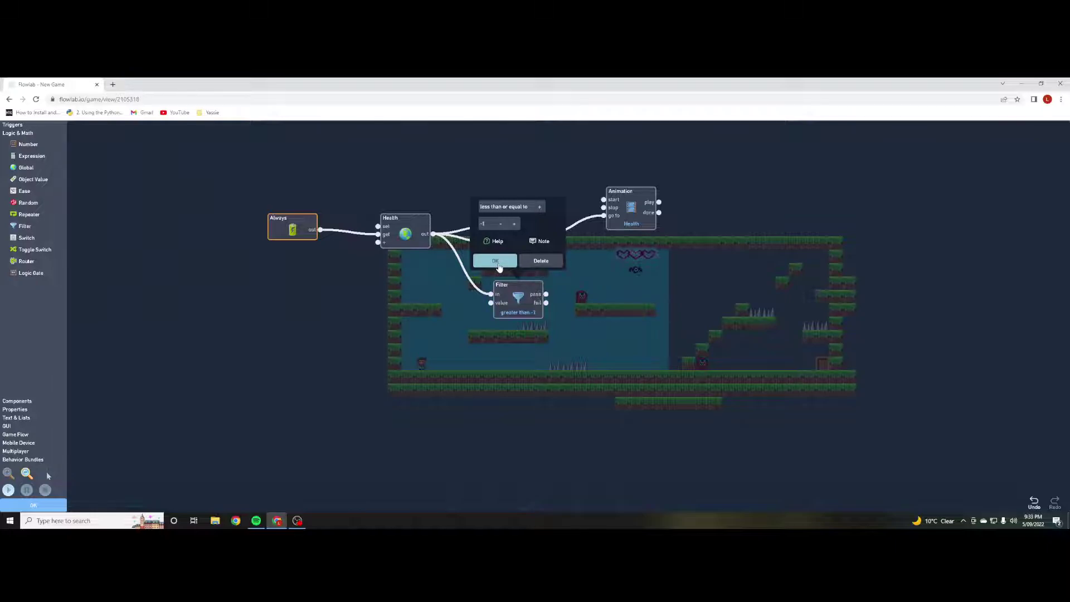
left_click(499, 262)
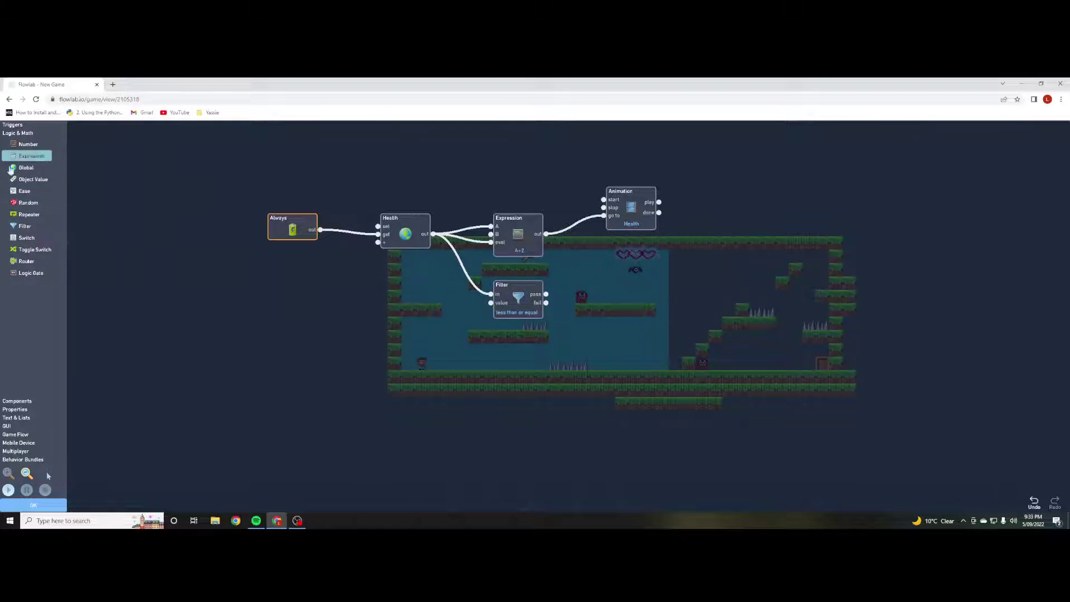
- Add a RestartGame block from Game Flow and wire the Filter's pass output to it
left_click(17, 401)
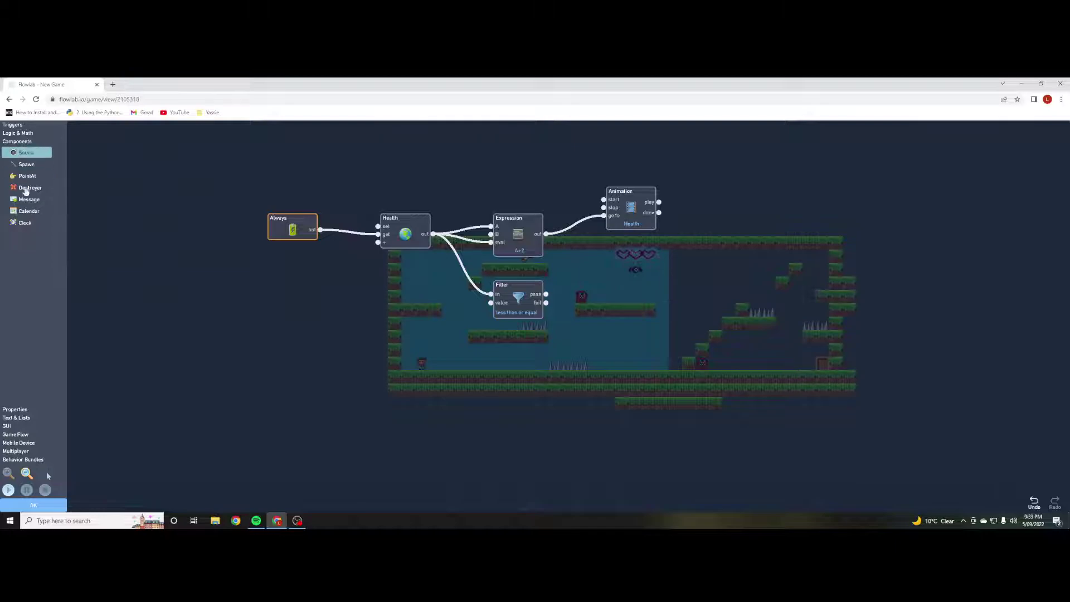
left_click(15, 410)
left_click(16, 419)
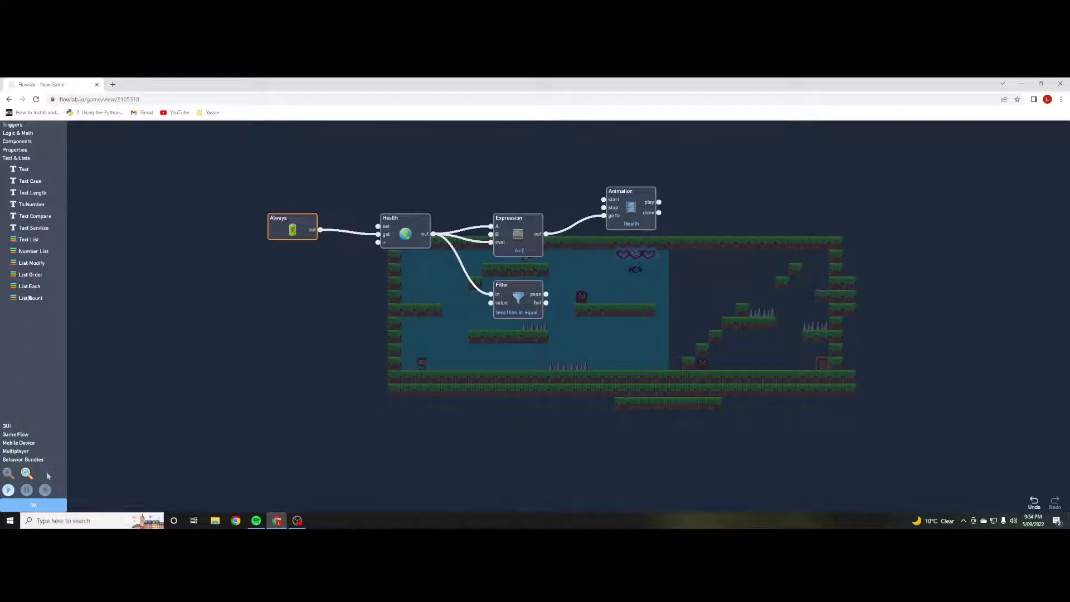
left_click(15, 434)
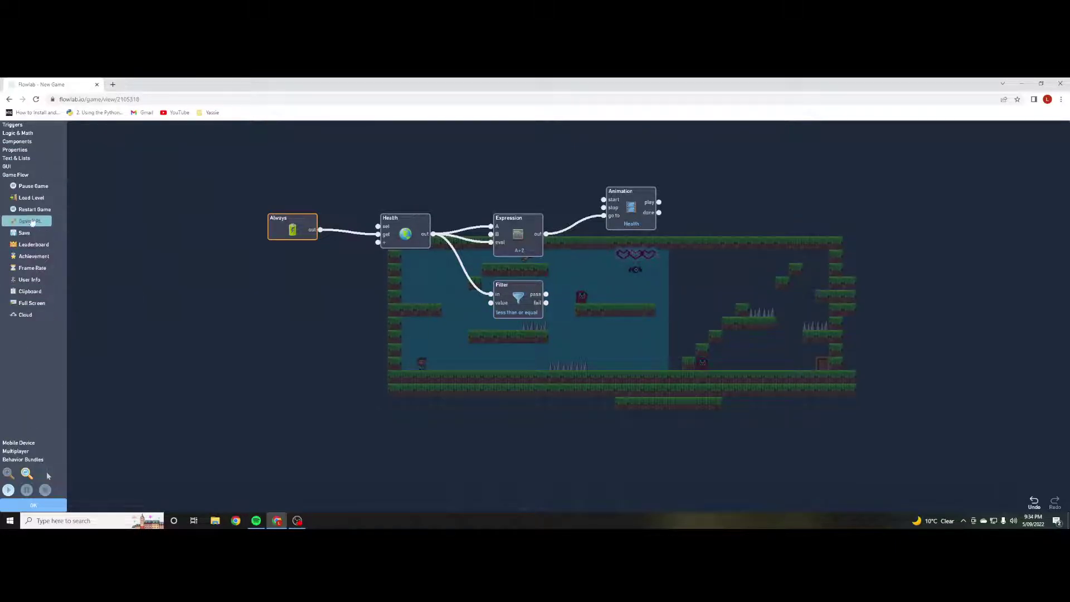
left_click_drag(37, 209, 584, 301)
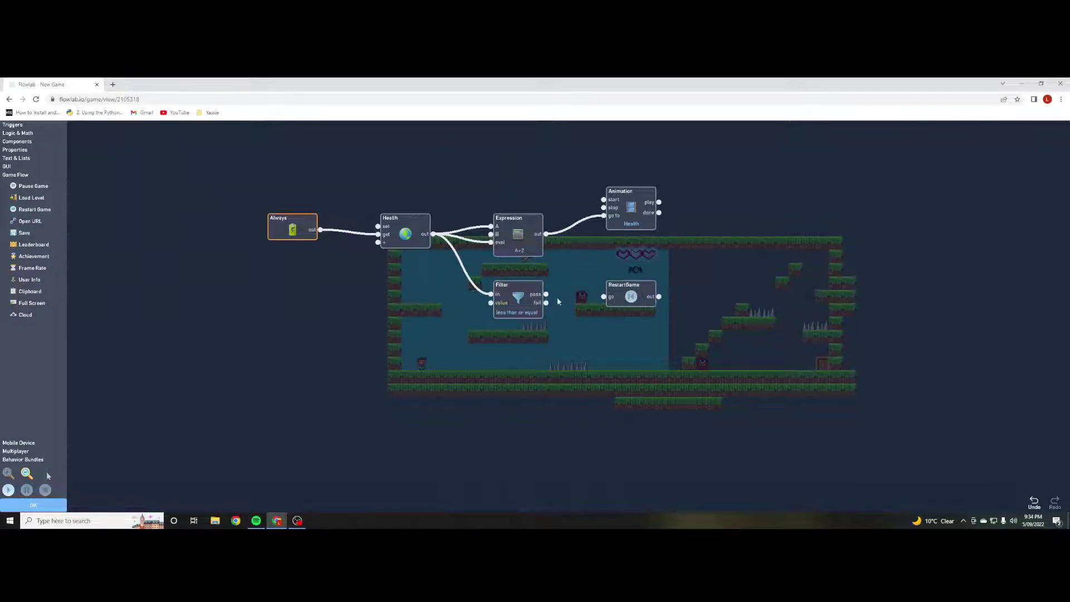
left_click_drag(545, 294, 630, 300)
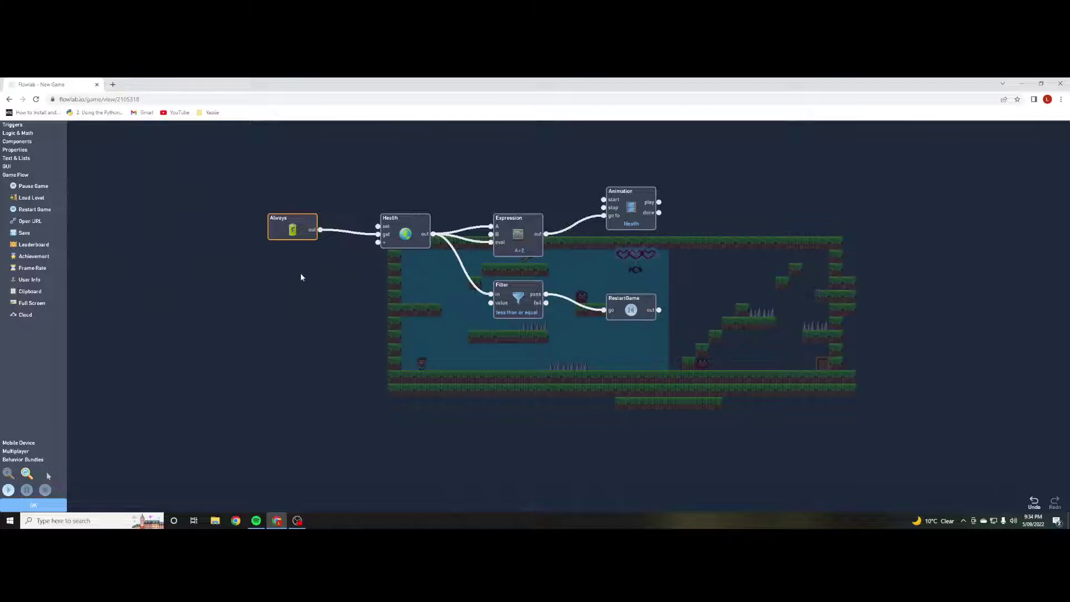
- Play-test the health logic, then stop and close the behaviour graph
left_click(13, 489)
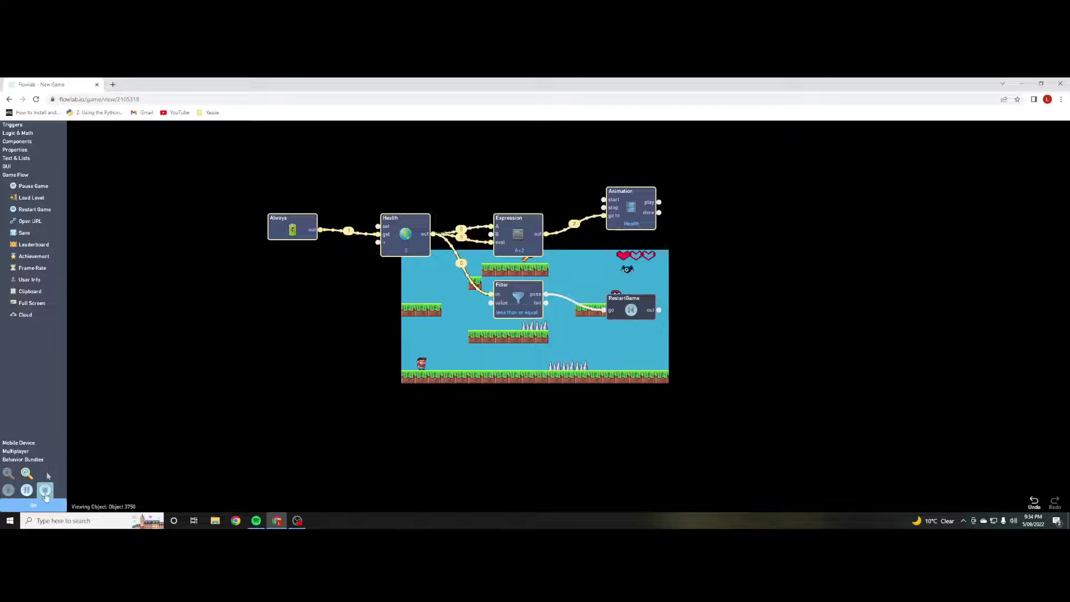
left_click(45, 489)
left_click(33, 505)
- Switch to the game layer and open the spikes' behaviour graph
left_click(707, 341)
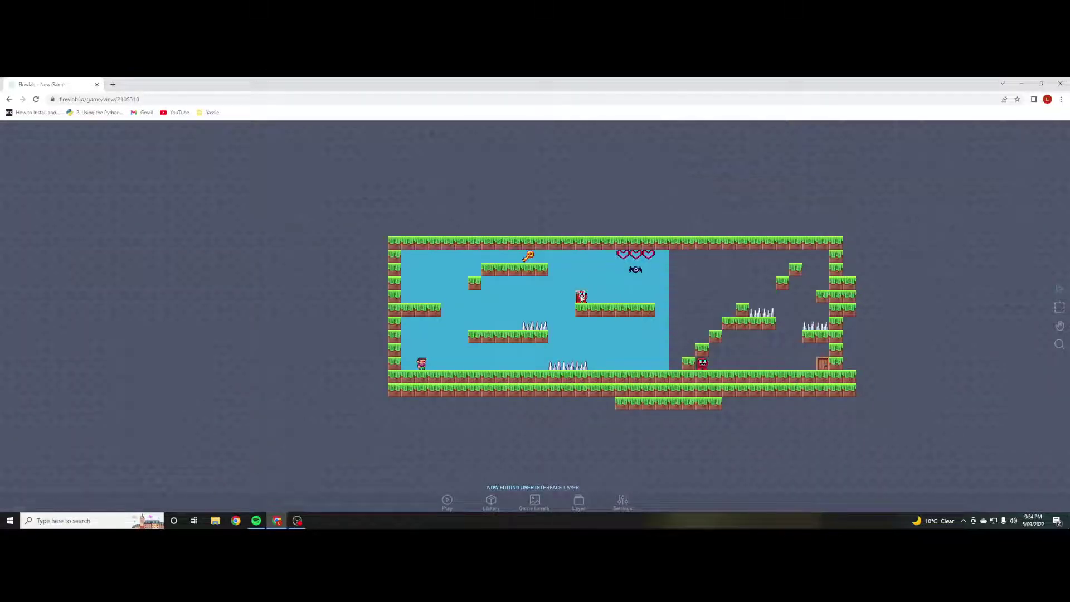
left_click(580, 296)
left_click(600, 306)
left_click(578, 500)
left_click(578, 450)
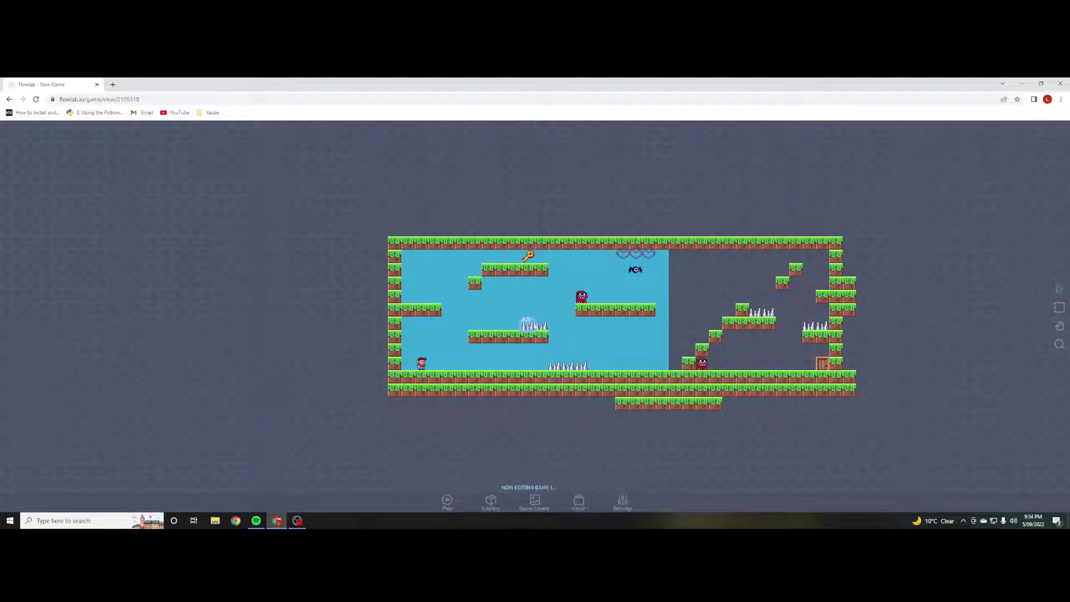
left_click(529, 325)
left_click(544, 308)
left_click(663, 248)
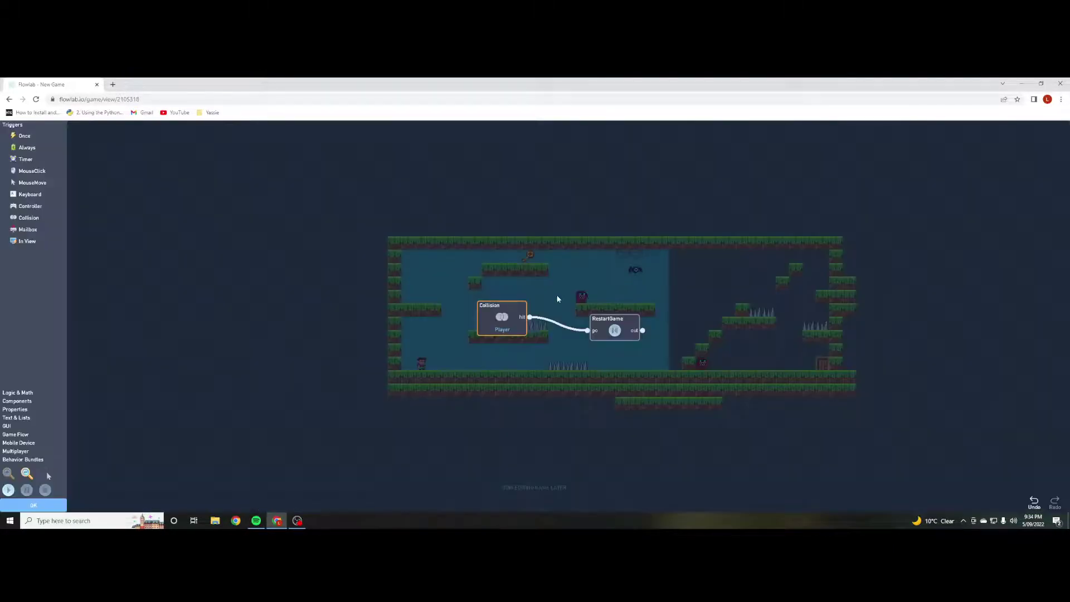
- Replace RestartGame with a Number block of -1 wired into a Global block's add input
left_click(613, 324)
left_click(636, 291)
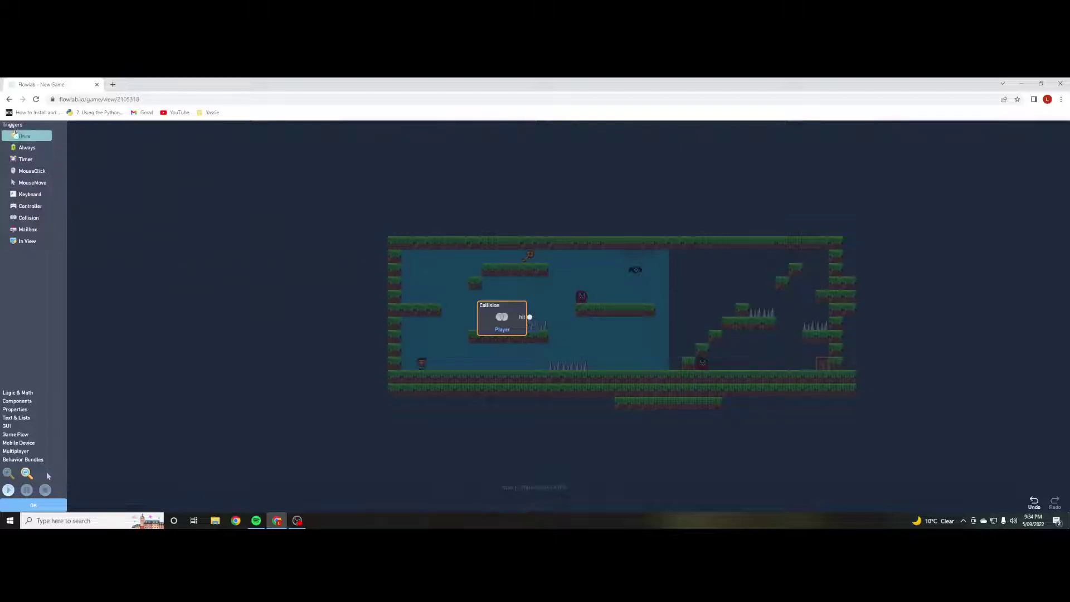
left_click(24, 393)
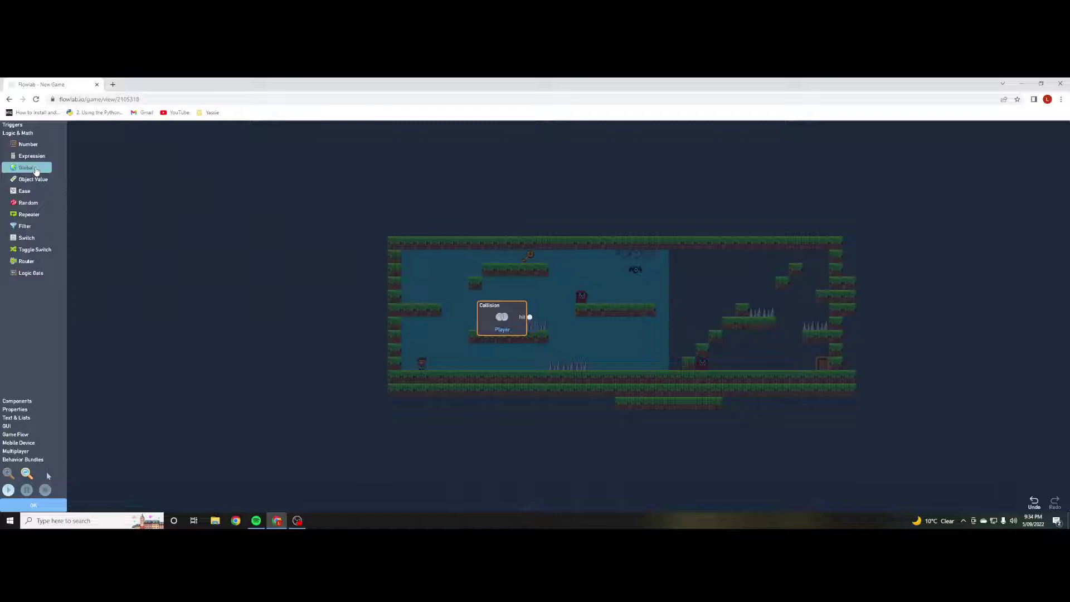
left_click_drag(35, 170, 694, 318)
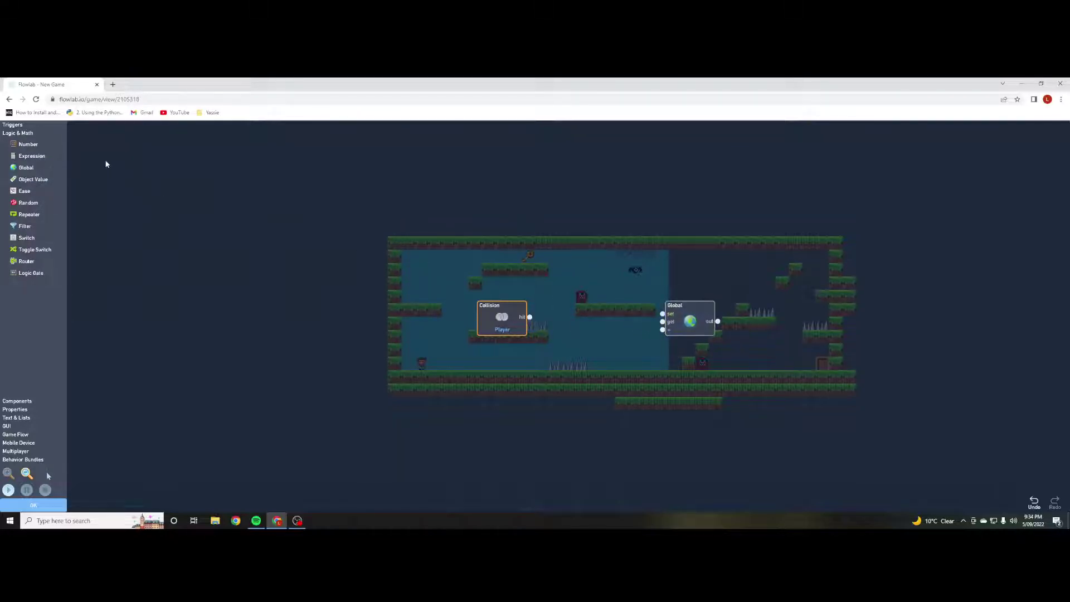
left_click_drag(47, 147, 574, 321)
left_click(566, 326)
left_click(566, 226)
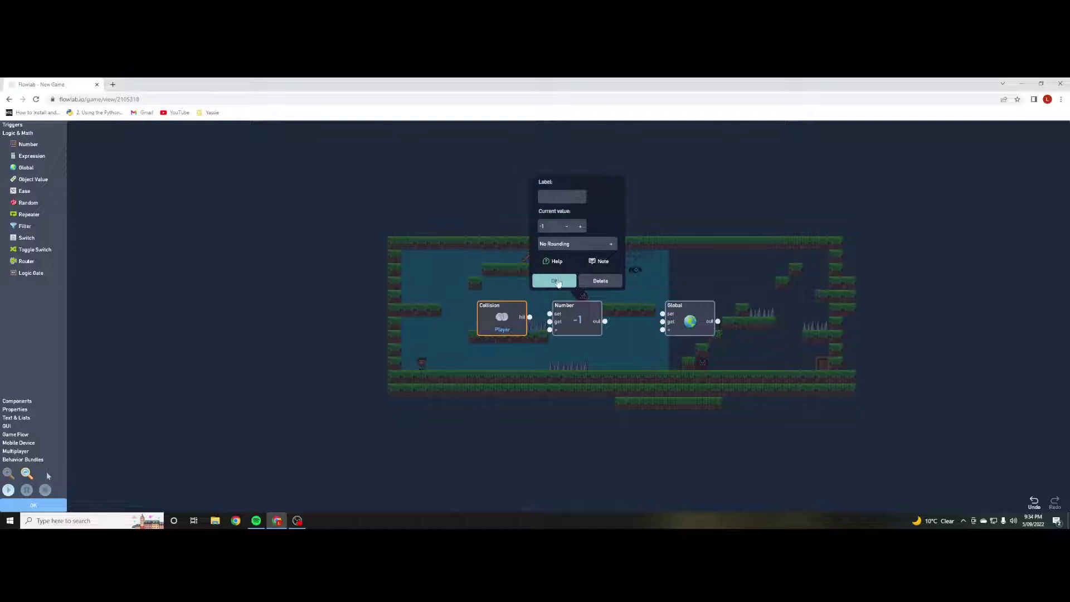
left_click(555, 281)
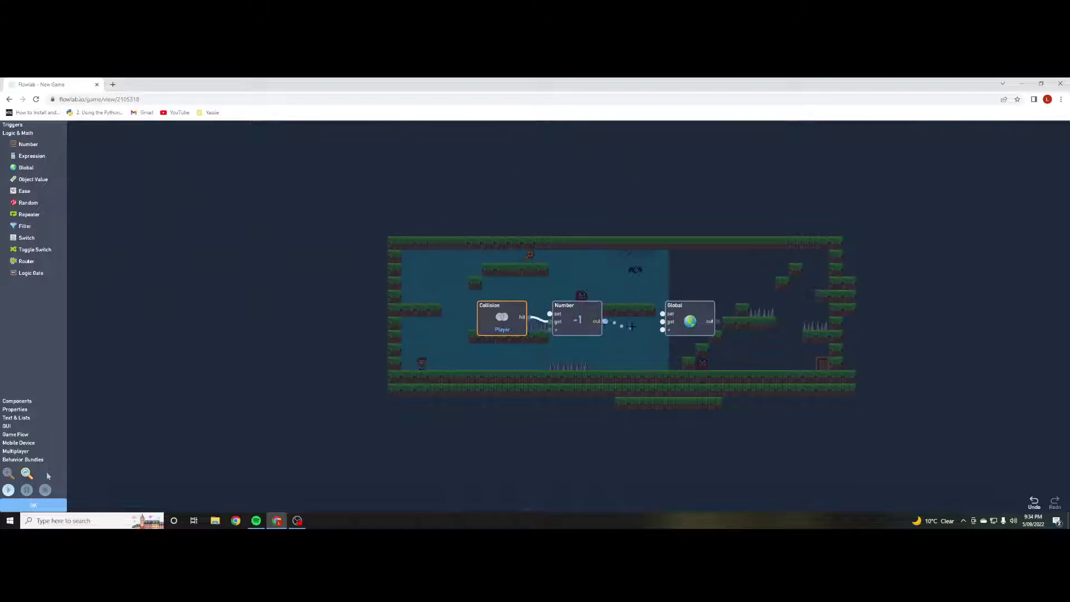
left_click_drag(630, 327, 663, 329)
- Point the Global block at the Health variable and close the behaviour graph
left_click(690, 321)
left_click(686, 244)
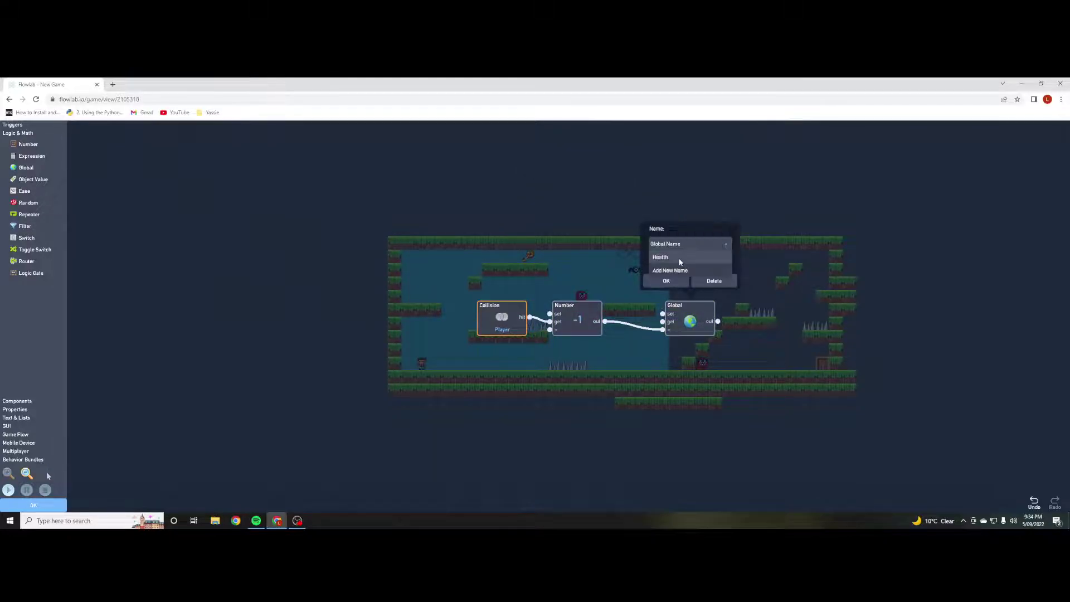
left_click(679, 258)
left_click(666, 280)
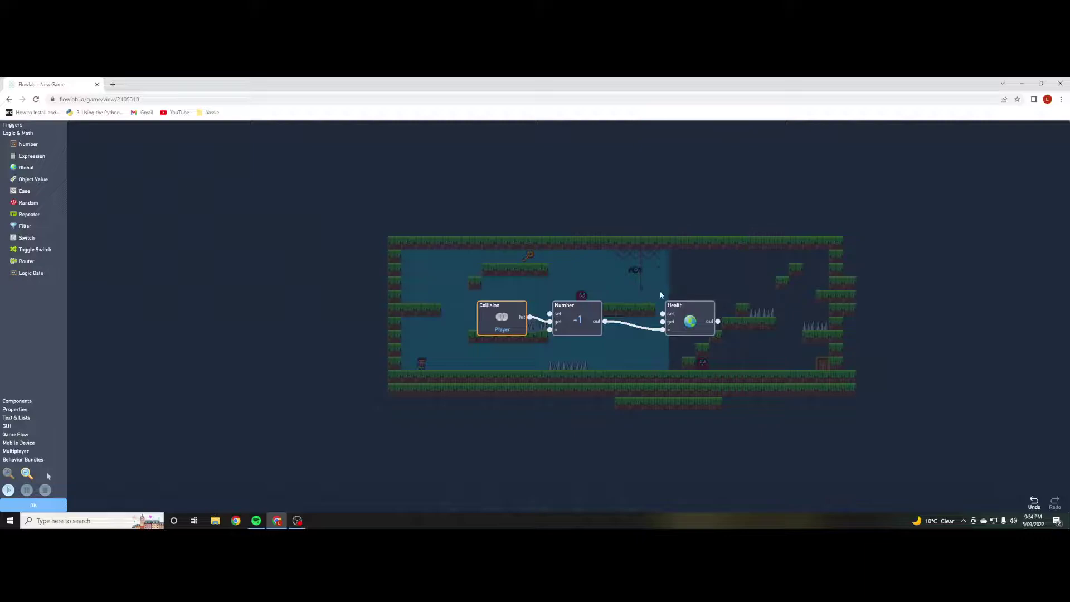
left_click(28, 505)
- Close the spikes' properties, playtest the game walking right, and return to the level editor
left_click(601, 402)
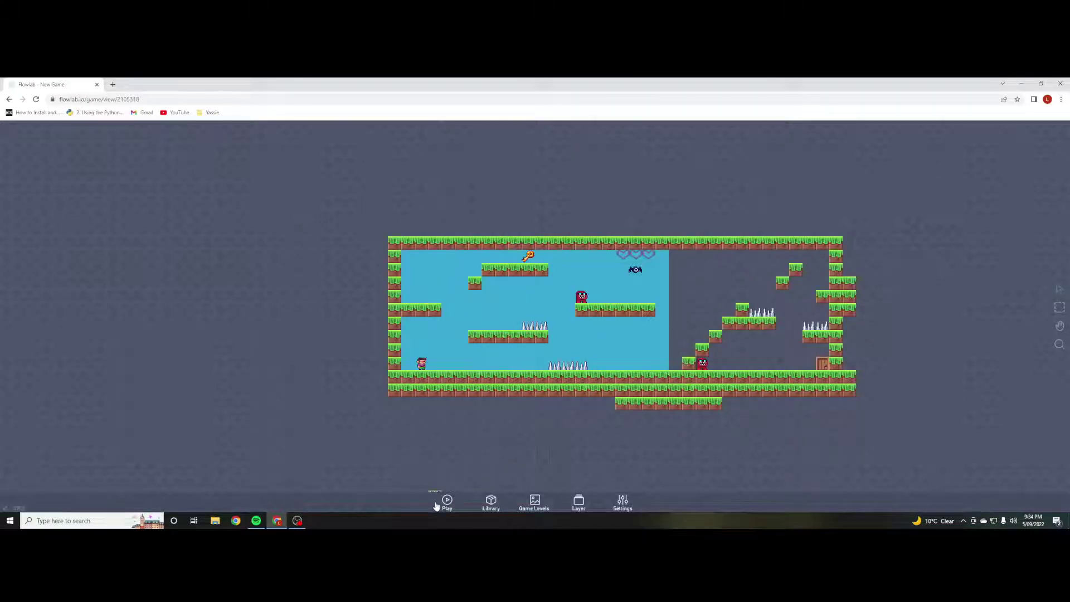
left_click(444, 501)
key("Right")
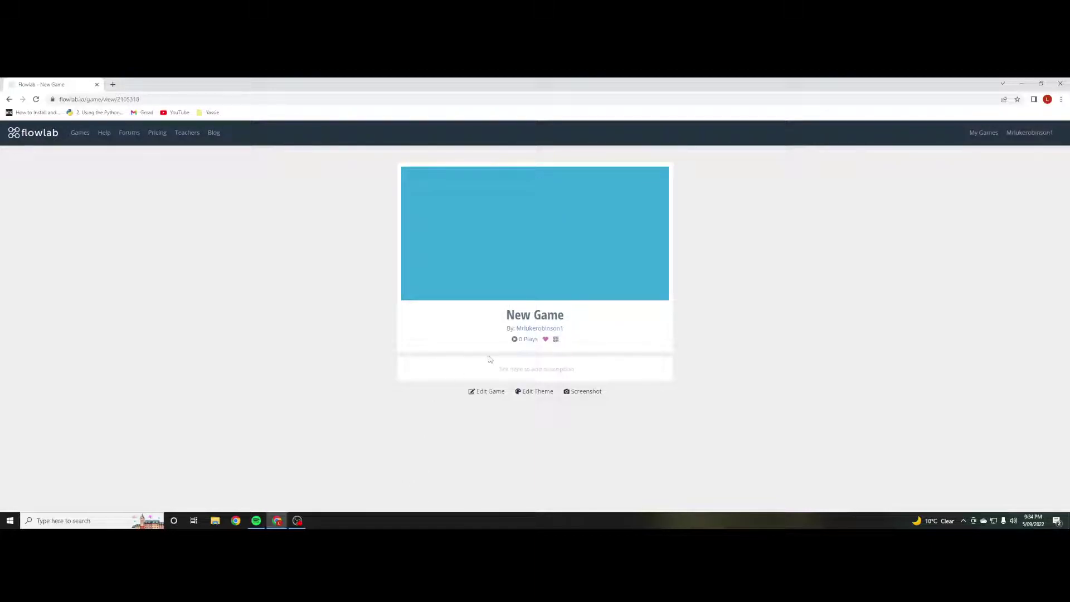
left_click(491, 393)
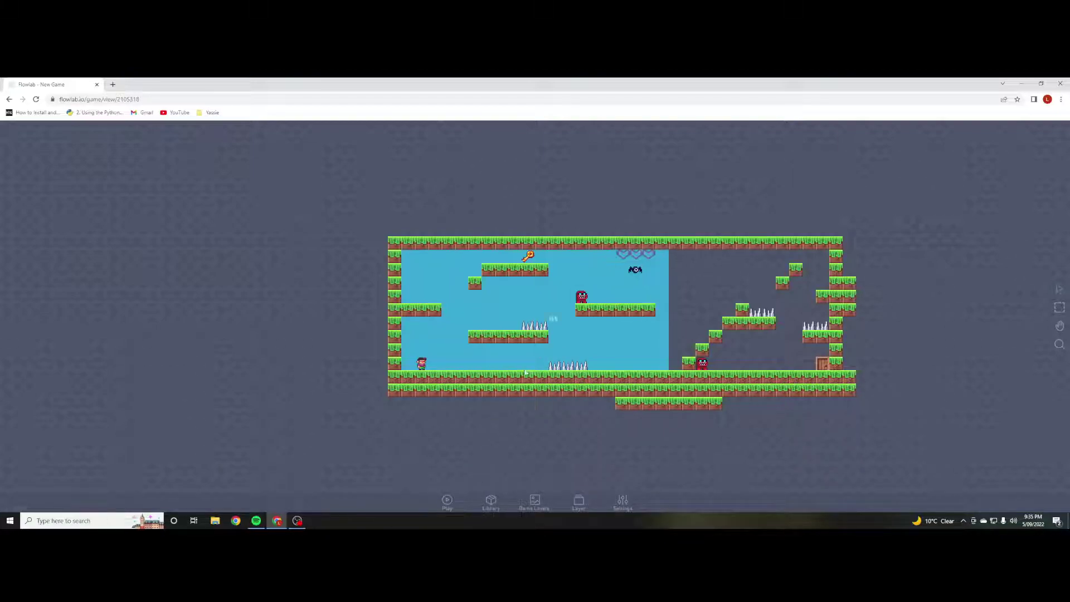
- Open the walker enemy's behaviour logic and delete its RestartGame block
left_click(582, 296)
left_click(570, 283)
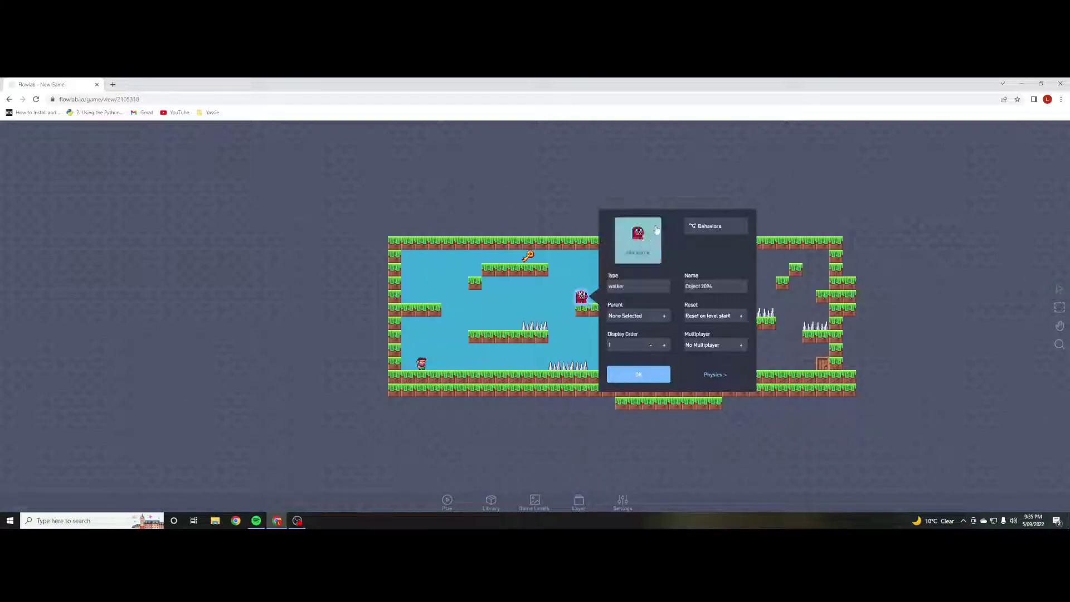
left_click(713, 226)
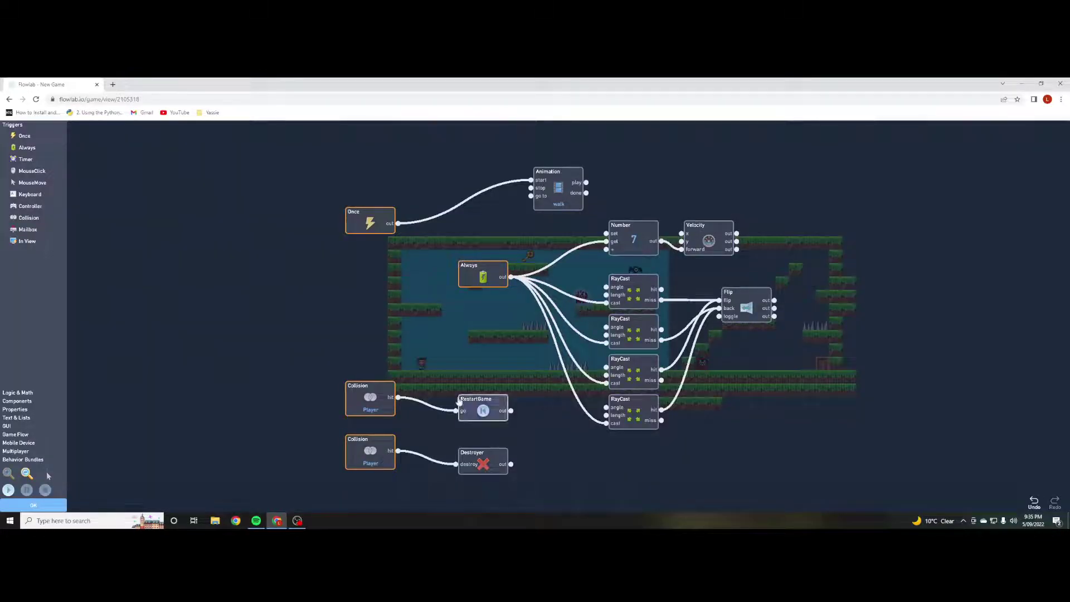
left_click(487, 468)
left_click(483, 411)
left_click(505, 378)
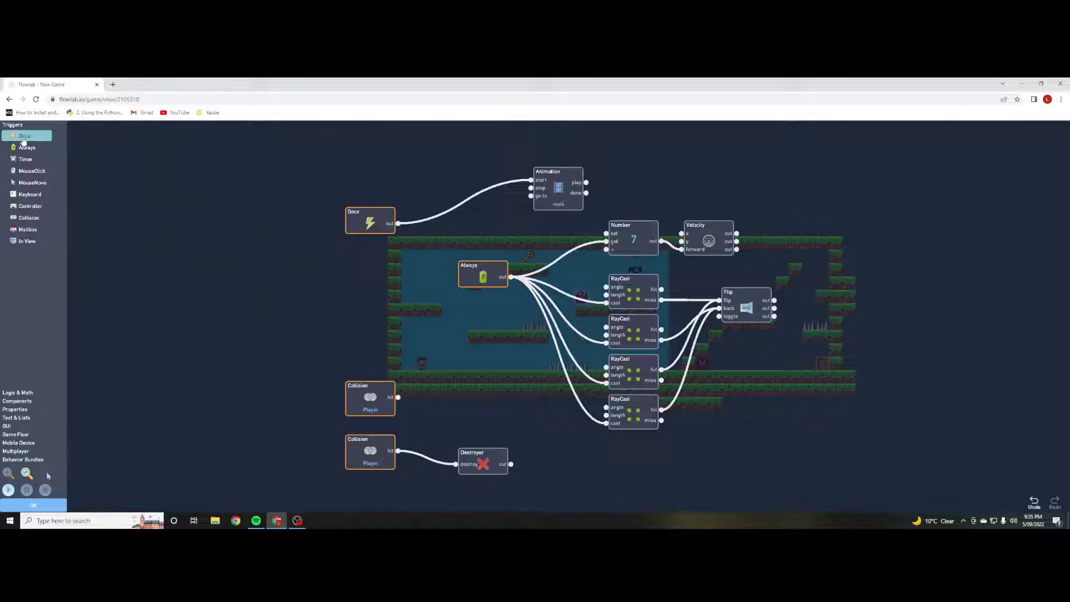
- Add a Number block and a Global block named Health to the walker's graph
left_click(17, 393)
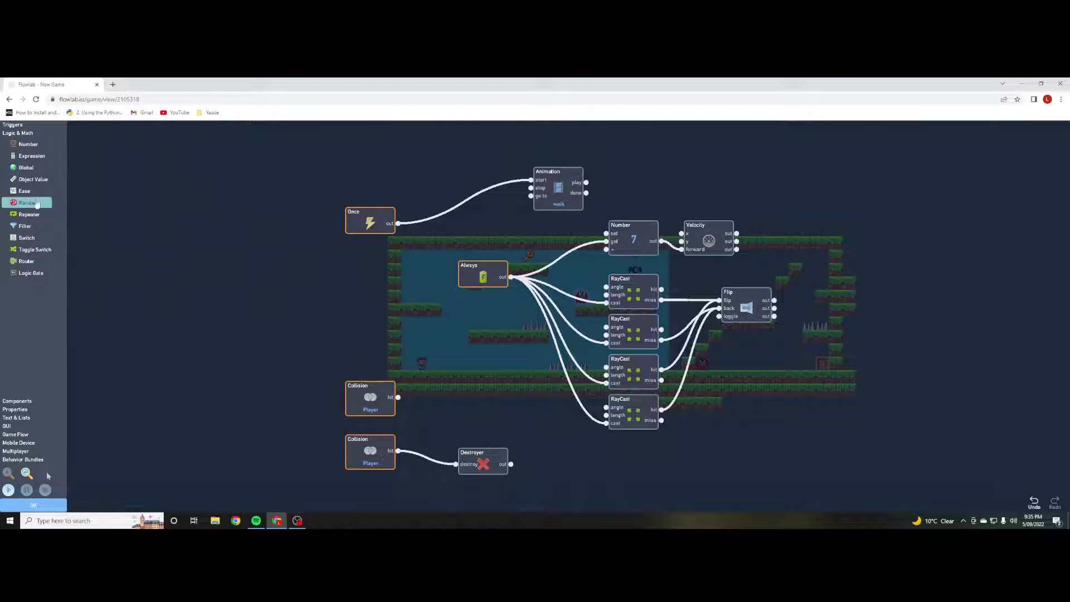
left_click_drag(28, 144, 518, 334)
left_click_drag(492, 389, 522, 379)
left_click(597, 299)
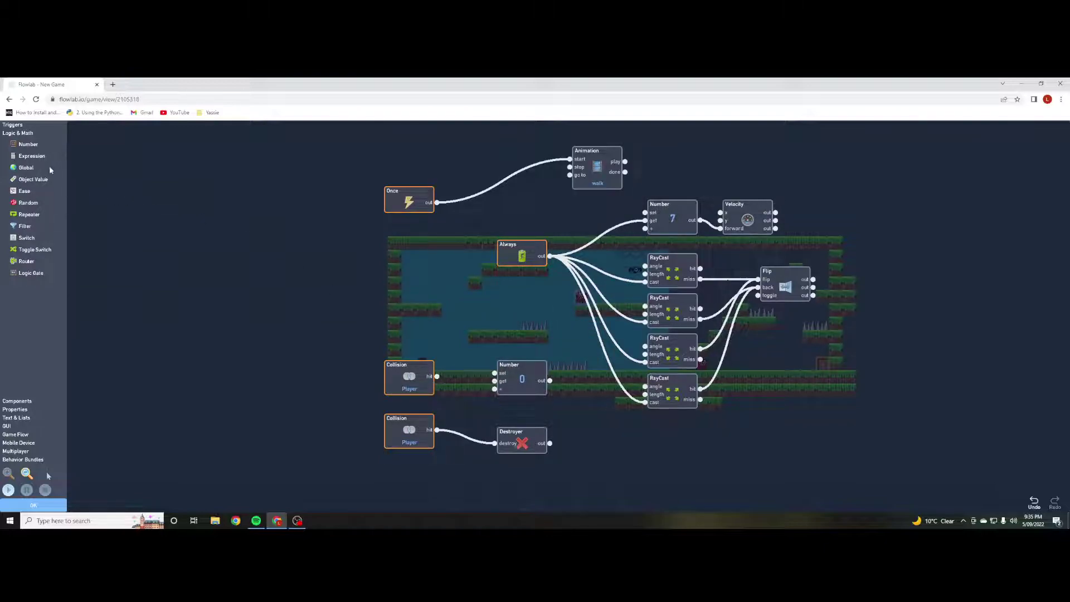
left_click_drag(50, 168, 592, 401)
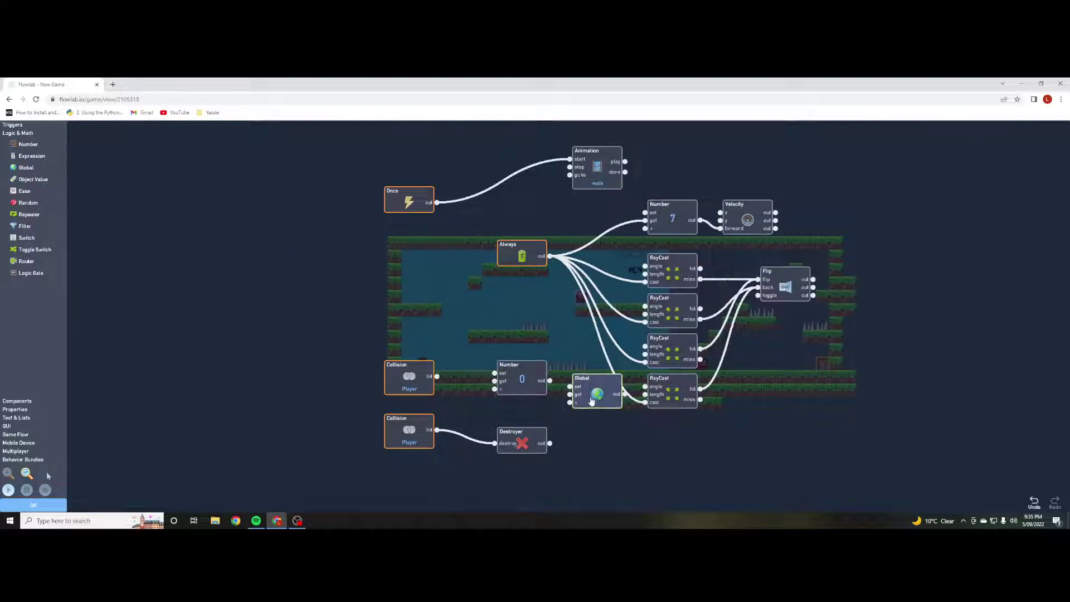
left_click(586, 331)
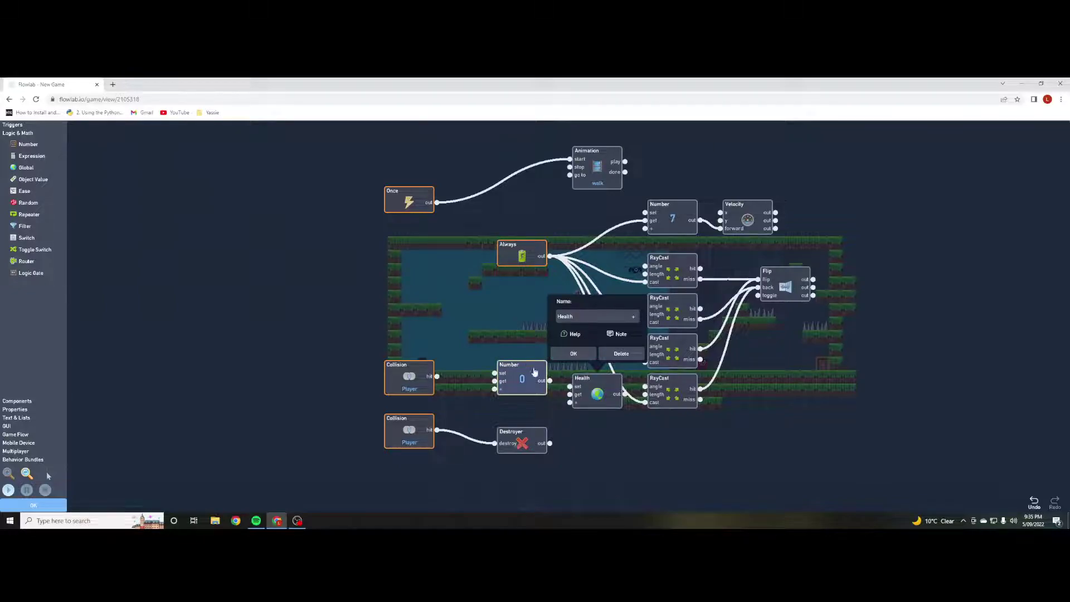
left_click(573, 354)
- Wire Collision hit → Number → Health's add input and set the Number to -1
left_click_drag(437, 377, 495, 381)
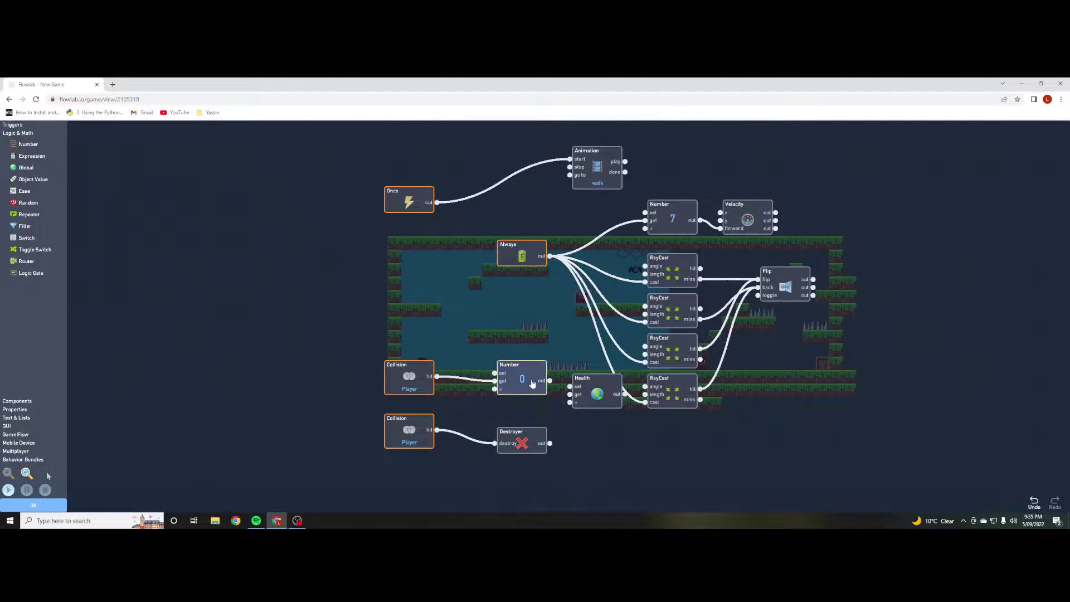
left_click(522, 379)
mouse_move(569, 402)
left_mouse_down()
mouse_move(580, 381)
mouse_move(580, 392)
left_mouse_up()
left_click(509, 275)
type("-1")
left_click(499, 338)
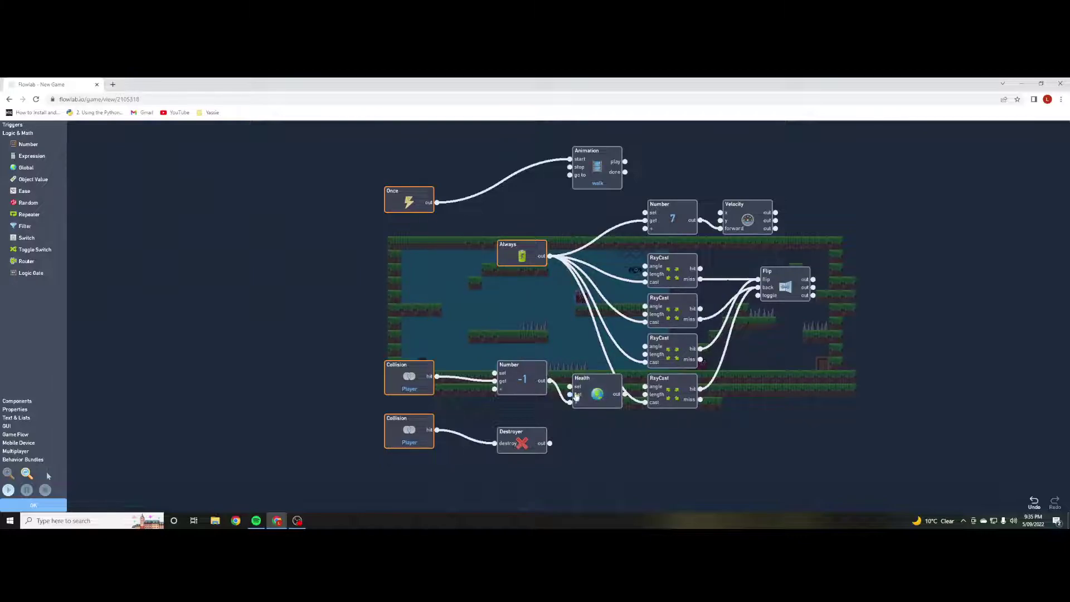
left_click_drag(509, 365, 509, 379)
- Close the walker's editors, open the flying enemy's behaviour logic, and delete RestartGame
left_click(33, 506)
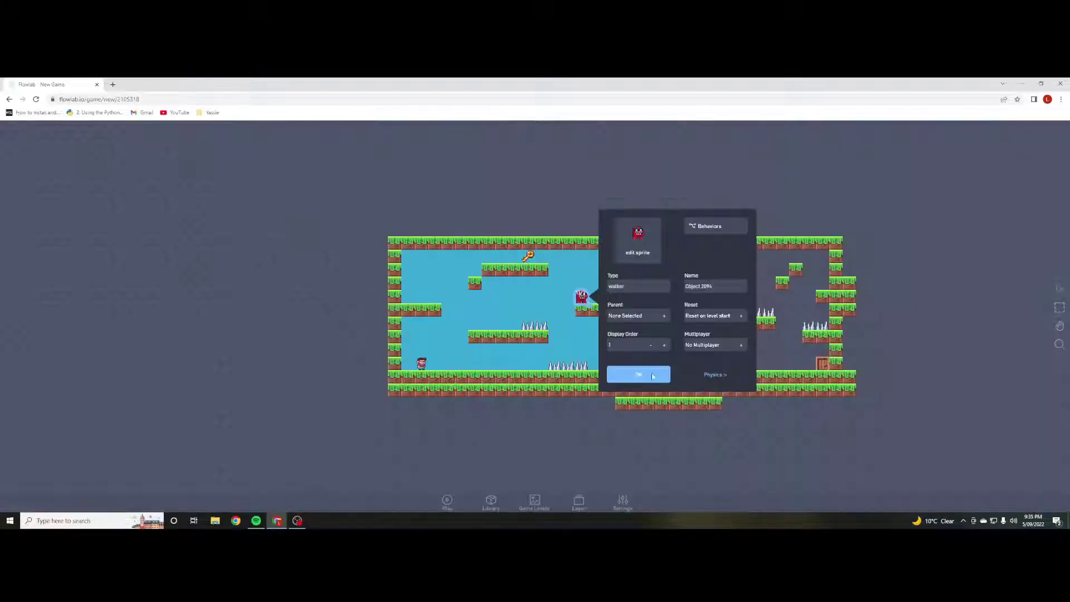
left_click(639, 375)
left_click(641, 267)
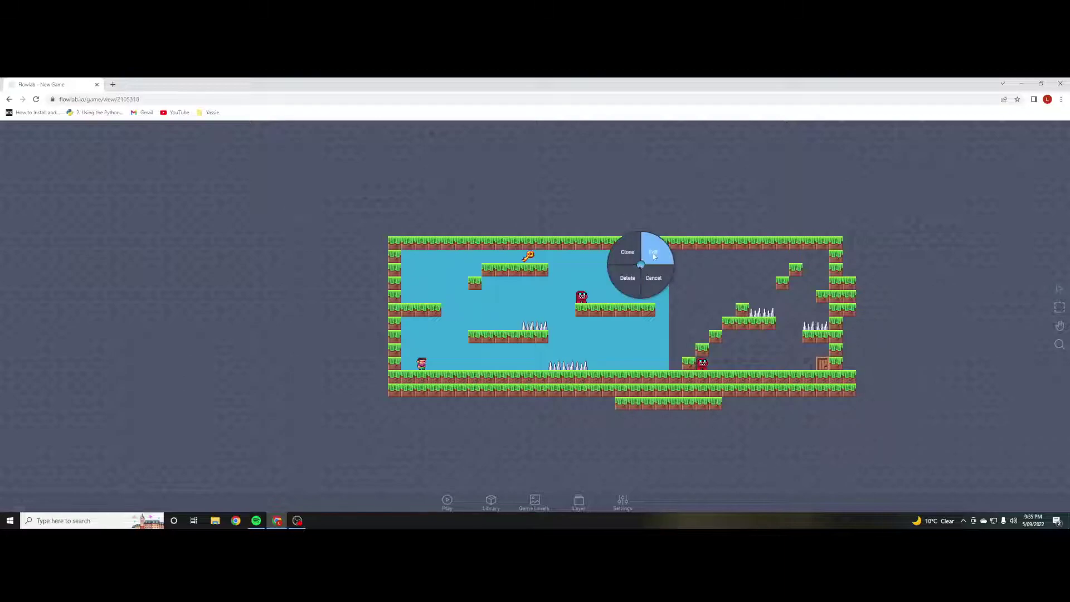
left_click(654, 256)
left_click(754, 205)
left_click(528, 430)
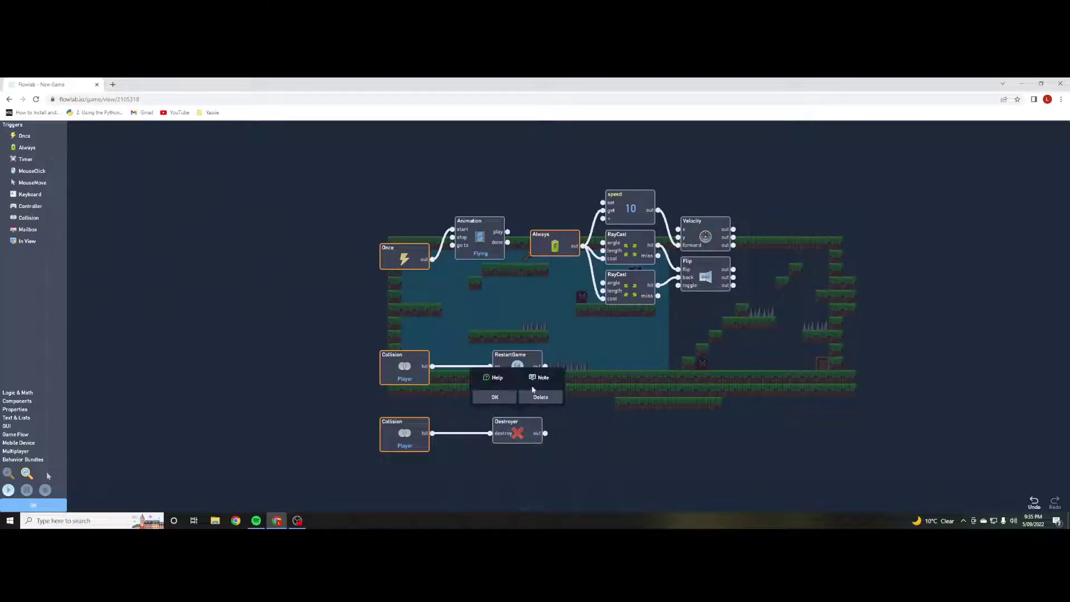
left_click(495, 397)
left_click(516, 365)
left_click(540, 331)
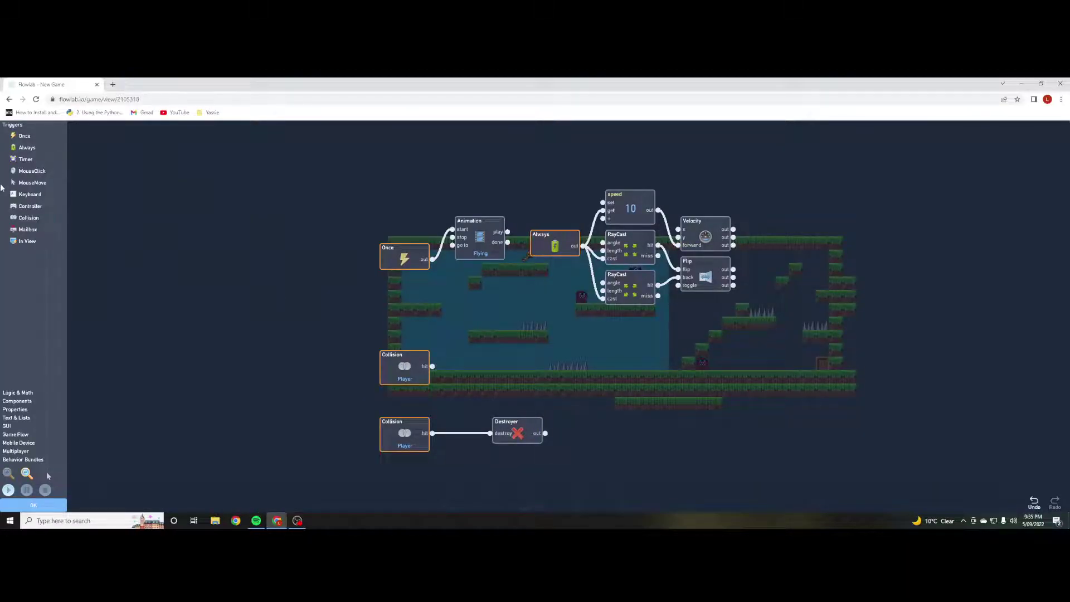
- Add a Number block of -1 and a Global block, wiring Collision hit to the Number
left_click(23, 392)
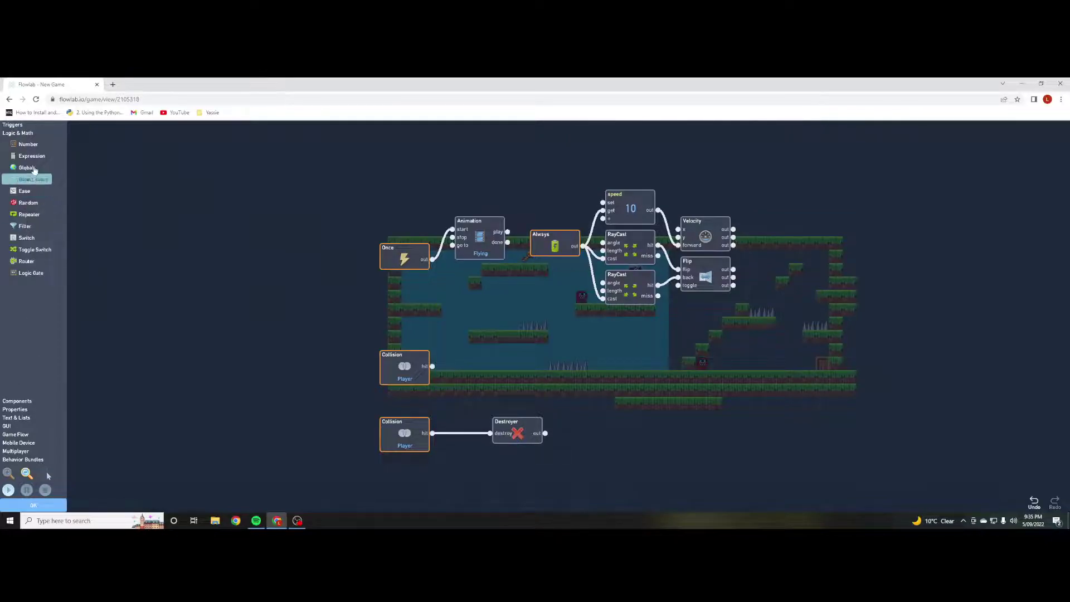
left_click(28, 144)
left_click(27, 167)
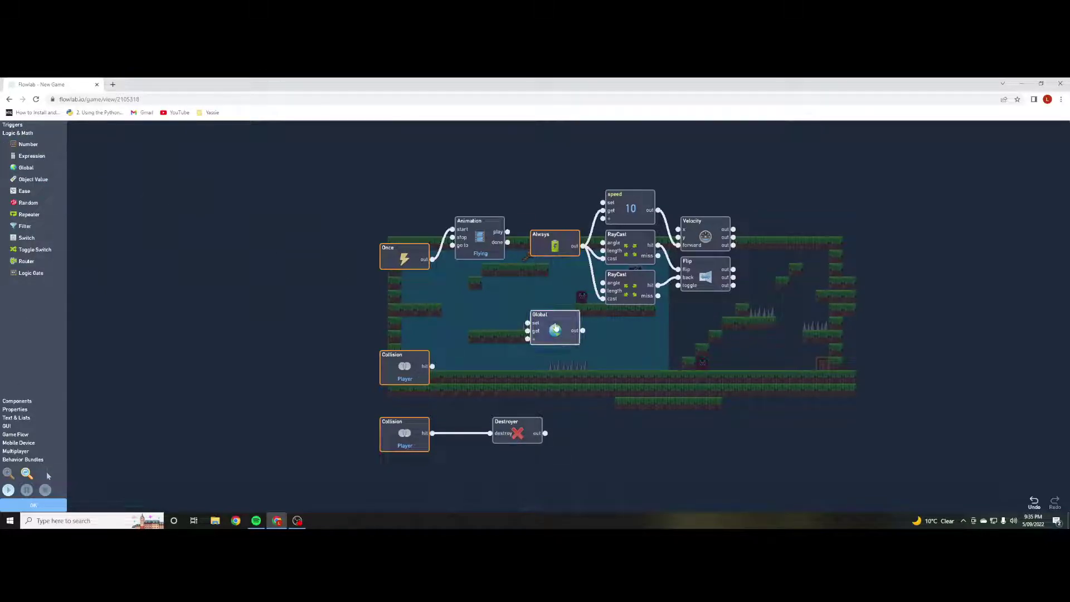
left_click_drag(554, 329, 506, 371)
left_click(512, 369)
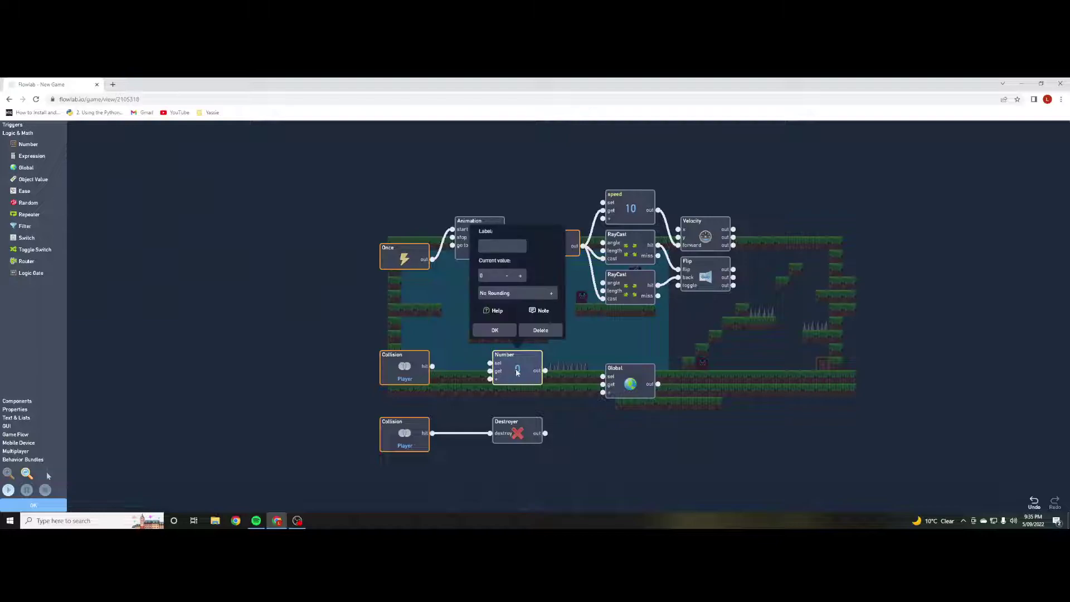
left_click(507, 276)
left_click(495, 331)
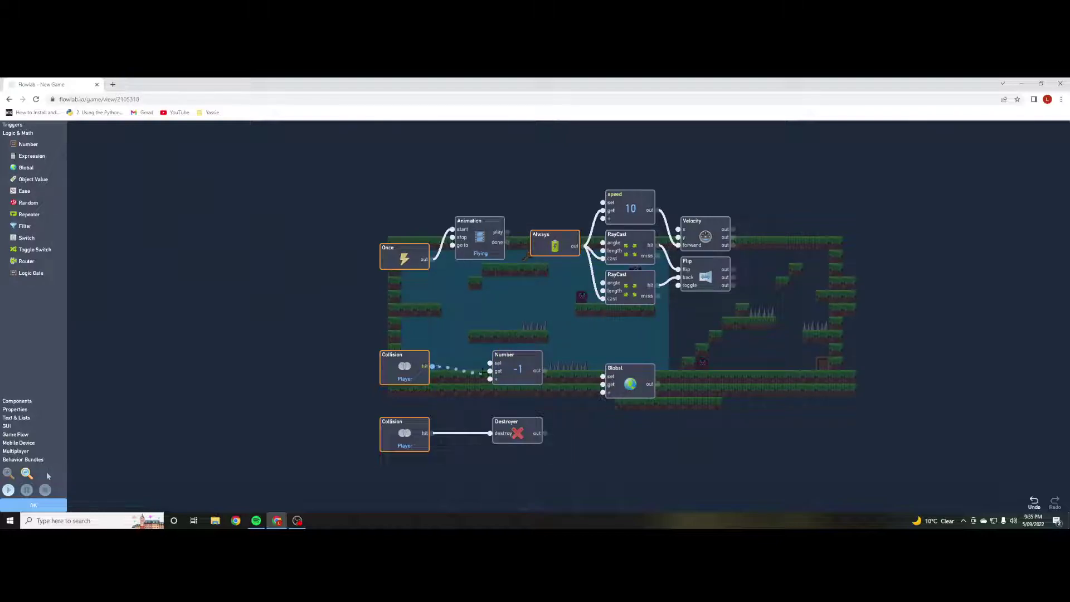
left_click_drag(482, 372, 603, 393)
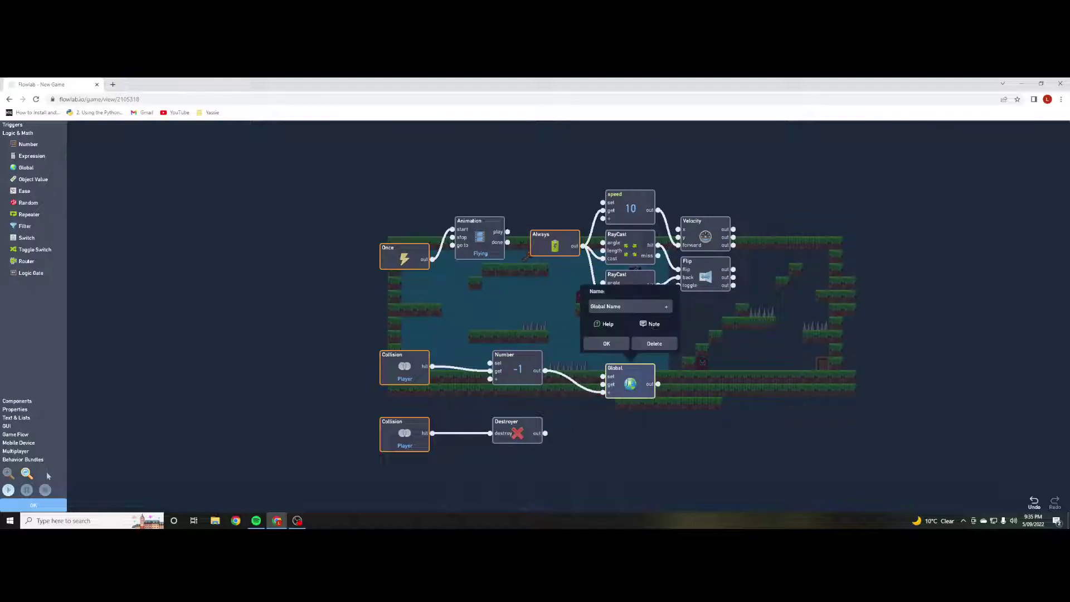
- Name the Global block Health and close the flying enemy's behaviour logic and properties
left_click(630, 383)
left_click(630, 306)
left_click(610, 319)
left_click(614, 344)
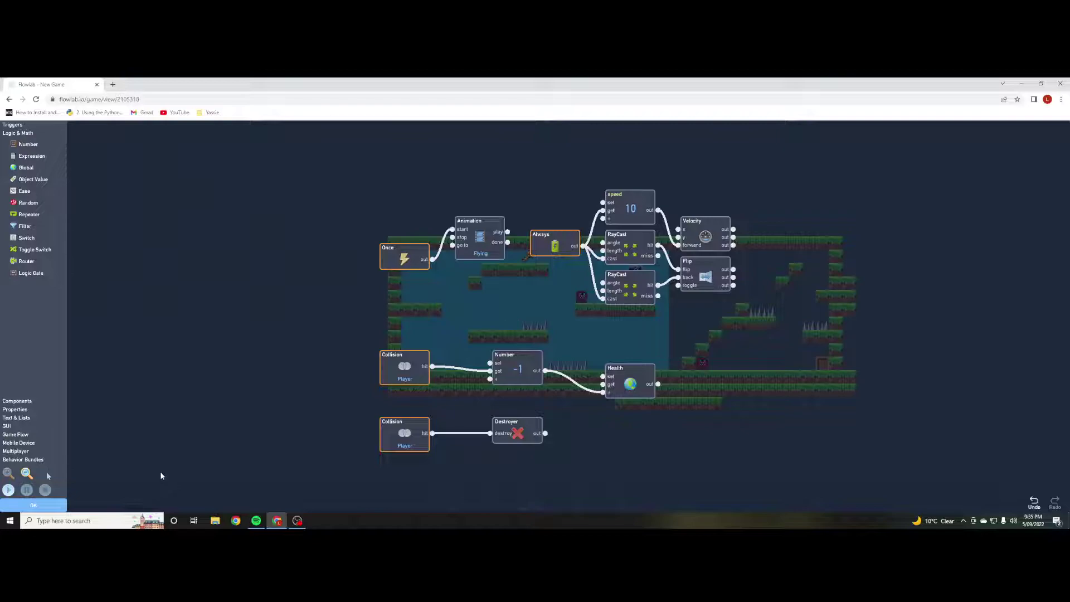
left_click(56, 508)
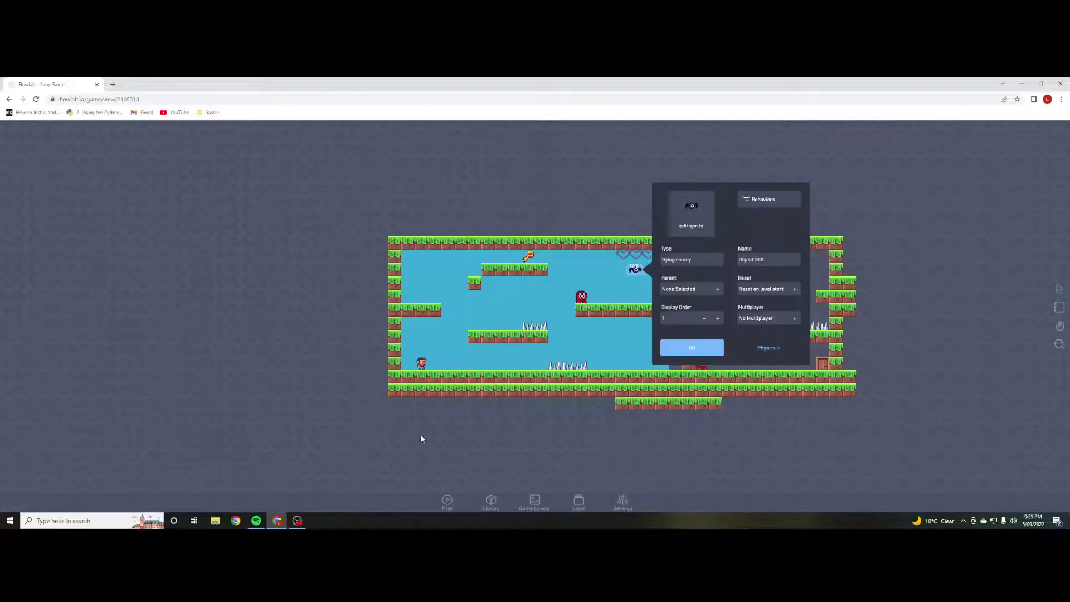
left_click(692, 349)
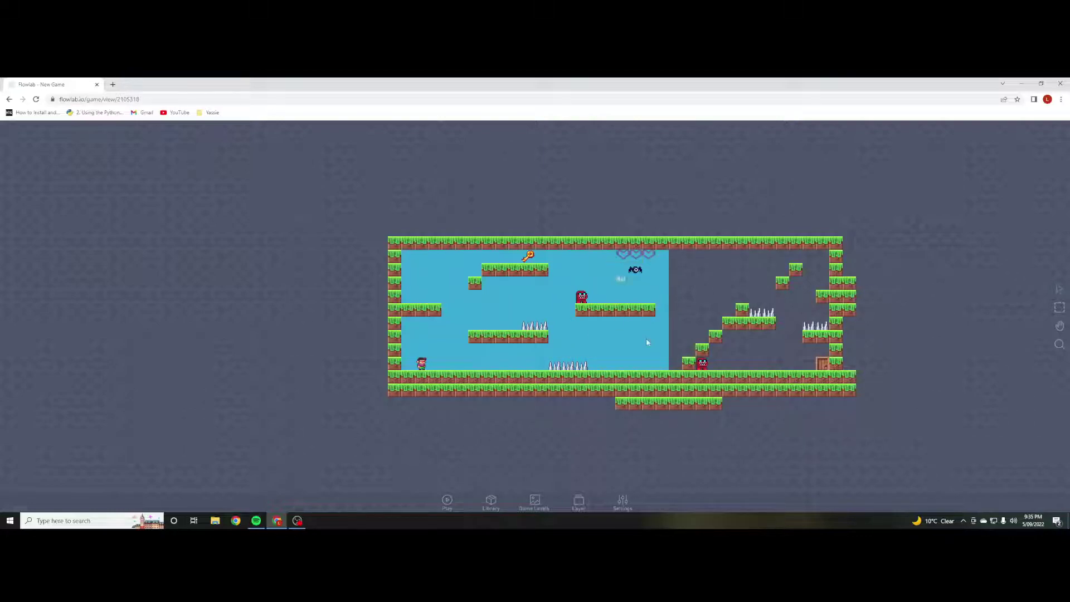
left_click(579, 500)
- On the UI layer, open the hearts' behaviour logic and disconnect Filter from RestartGame
left_click(578, 466)
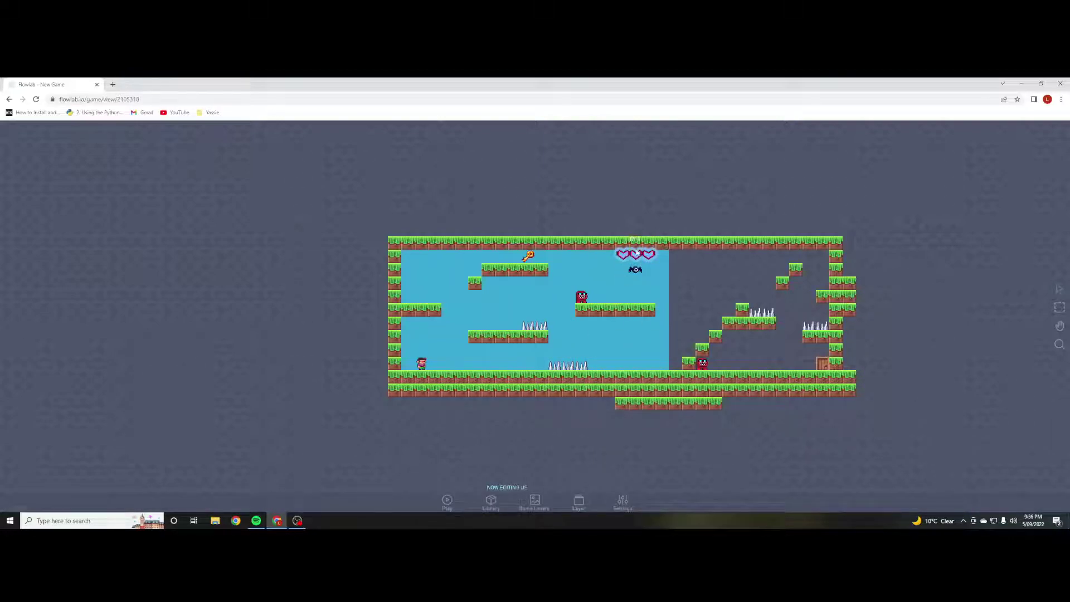
left_click(636, 253)
left_click(646, 229)
left_click(781, 186)
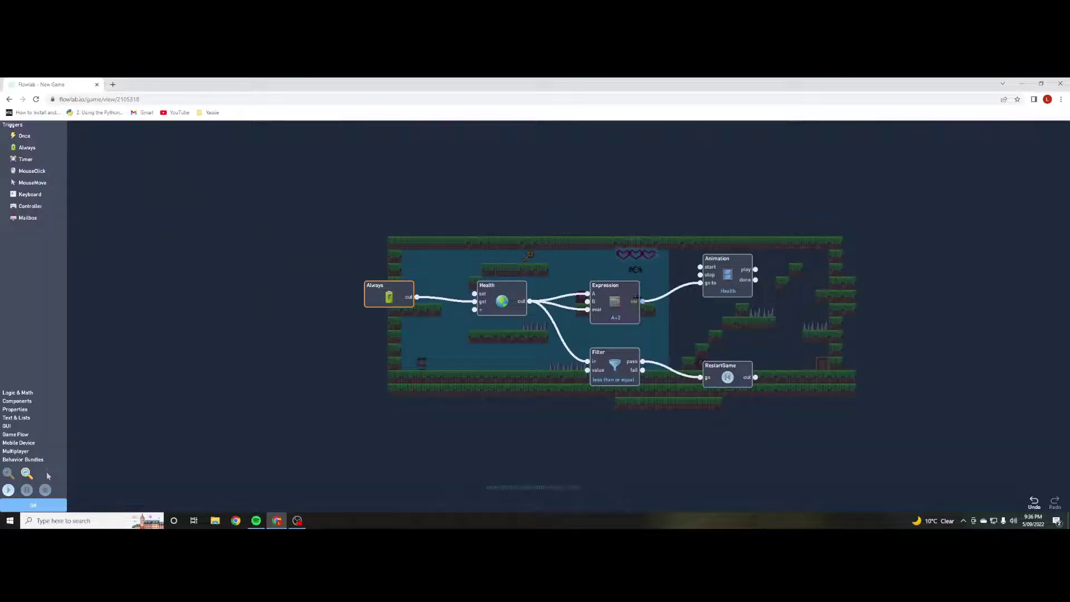
left_click_drag(744, 389, 815, 379)
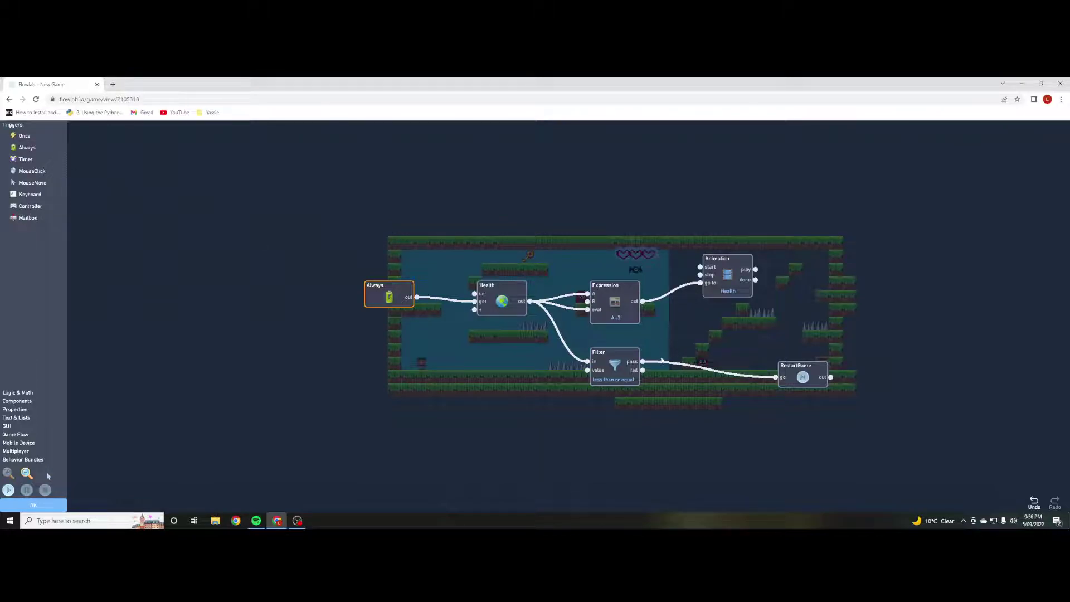
left_click(679, 368)
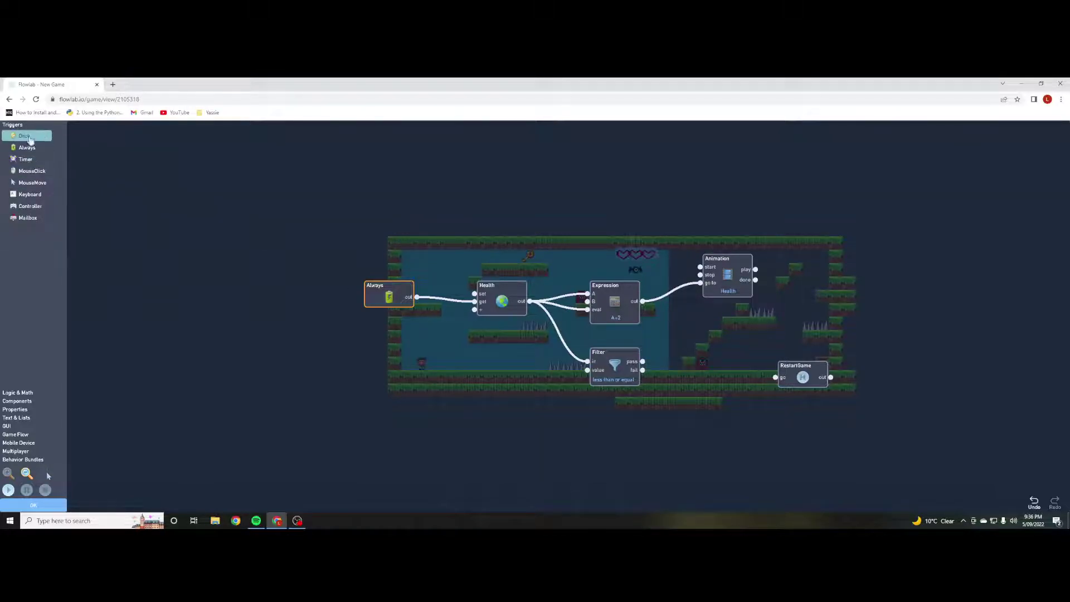
- Add Number 0 and Global Health, wiring Filter pass → Number → Health set, then pass back to RestartGame
left_click(19, 394)
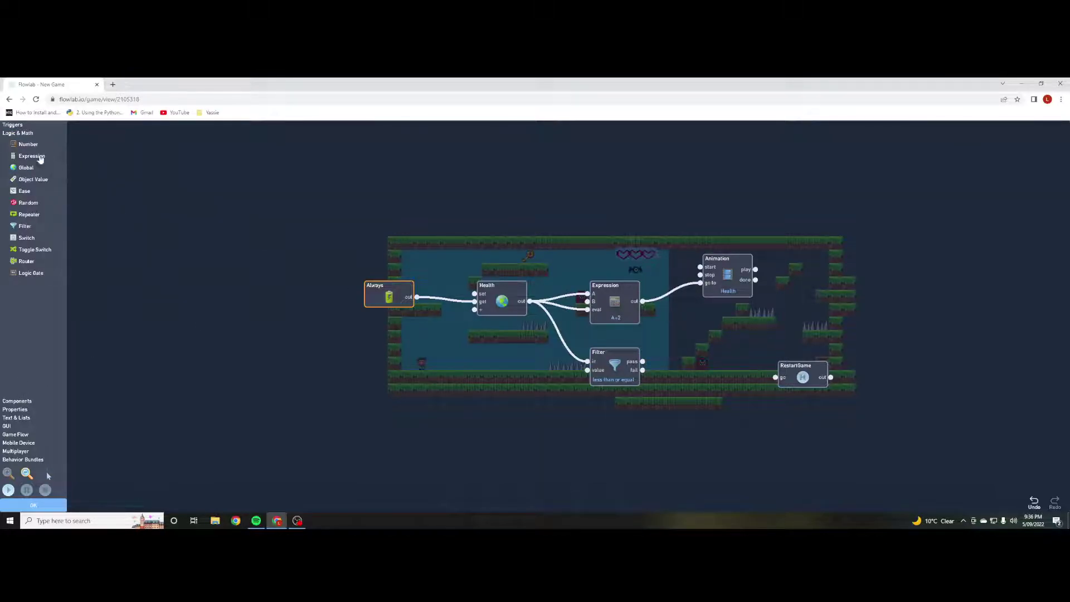
left_click_drag(28, 144, 682, 405)
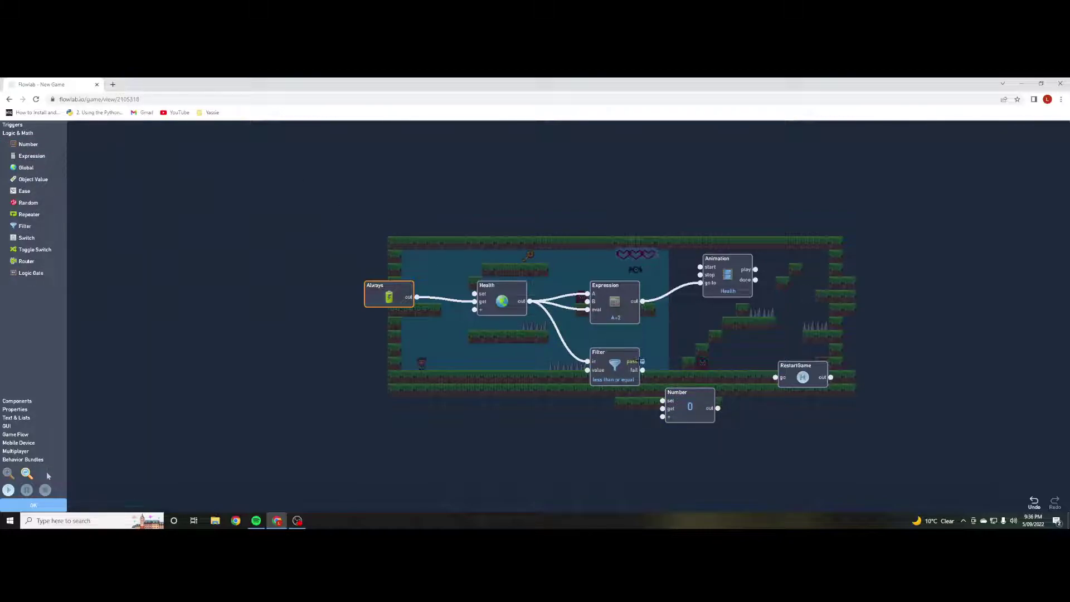
left_click_drag(642, 361, 662, 408)
mouse_move(26, 167)
left_mouse_down()
mouse_move(576, 324)
mouse_move(799, 453)
mouse_move(768, 440)
left_mouse_up()
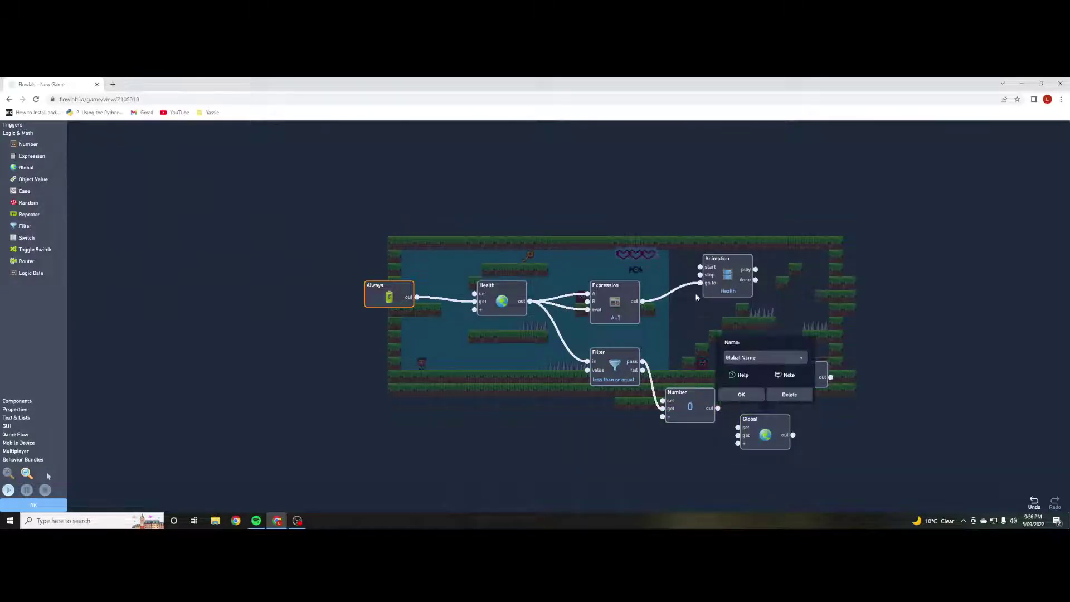
left_click(752, 362)
left_click(747, 369)
left_click(741, 394)
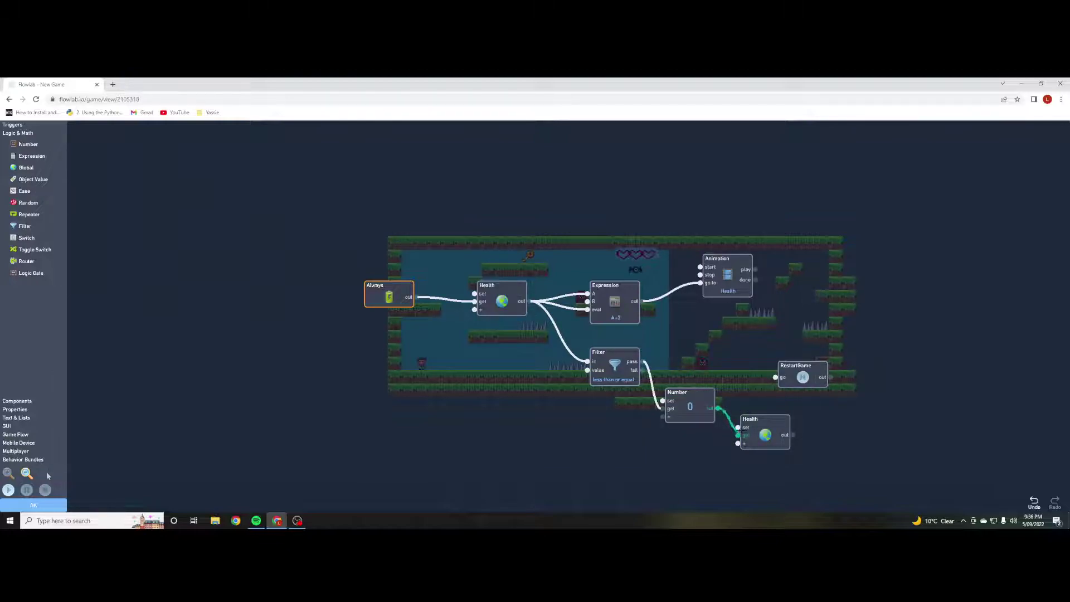
left_click_drag(741, 433, 738, 428)
left_click_drag(764, 374, 775, 378)
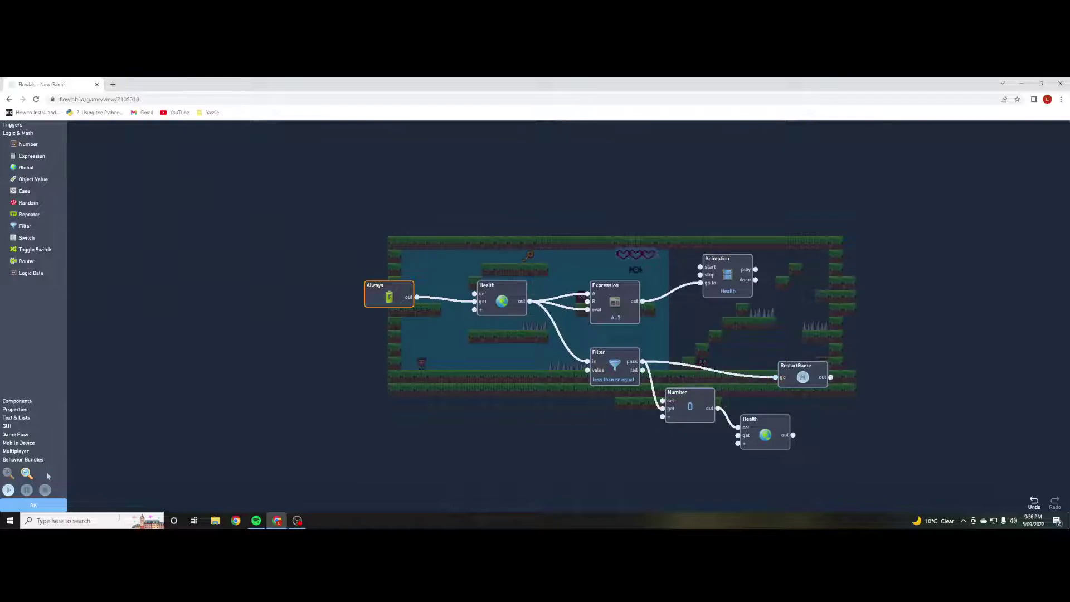
- Playtest the health logic by running and jumping across the platforms, then close the hearts' editors
left_click(9, 490)
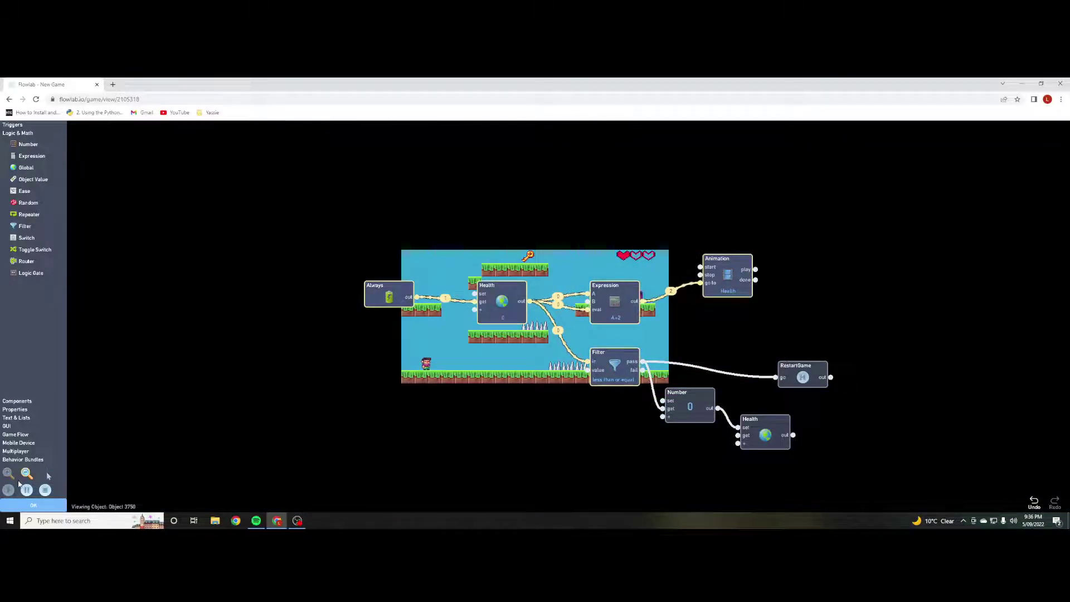
key("Right")
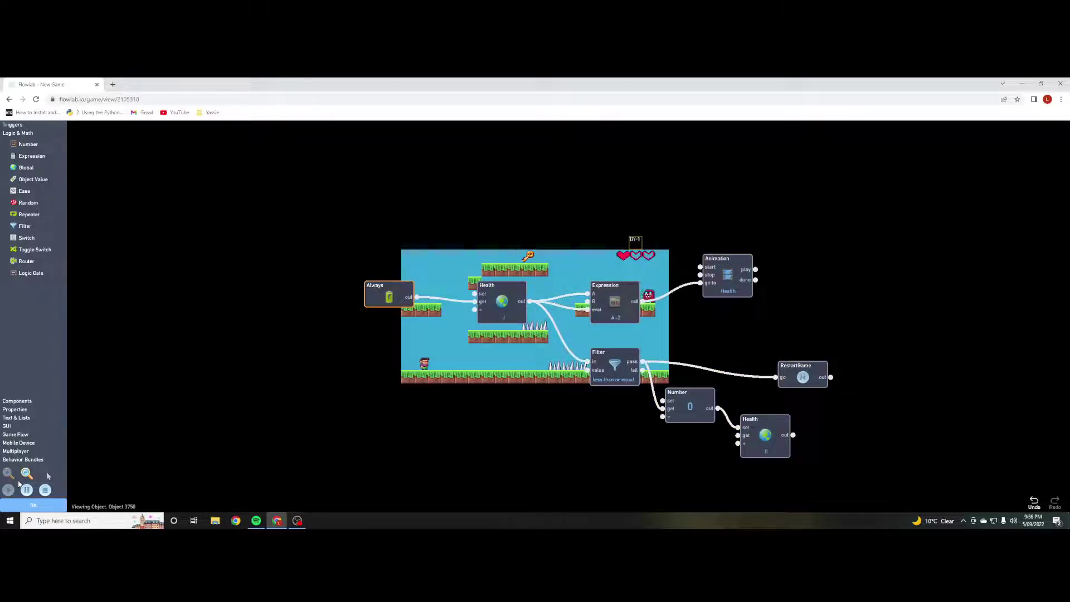
key("Right")
key("Right")
key("Up")
key("Right")
key("Right")
key("Up")
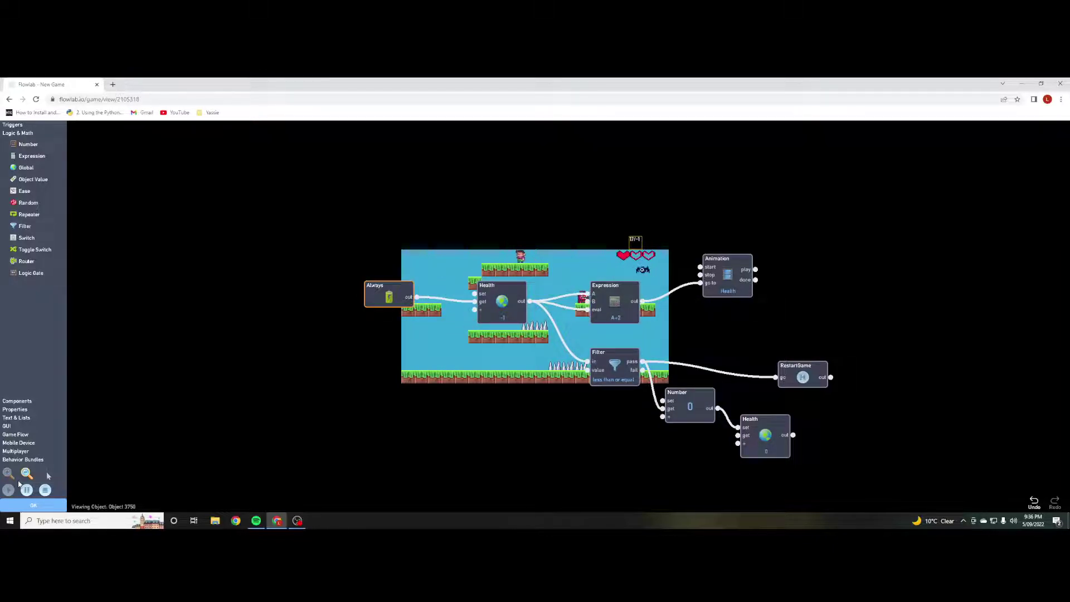
key("Right")
key("Left")
key("Right")
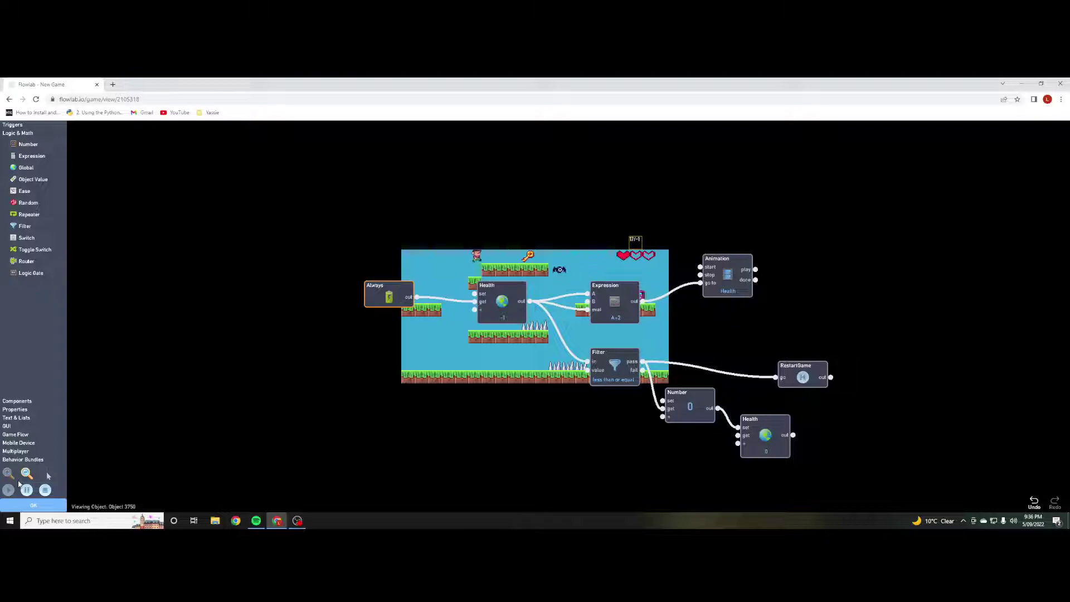
key("Right")
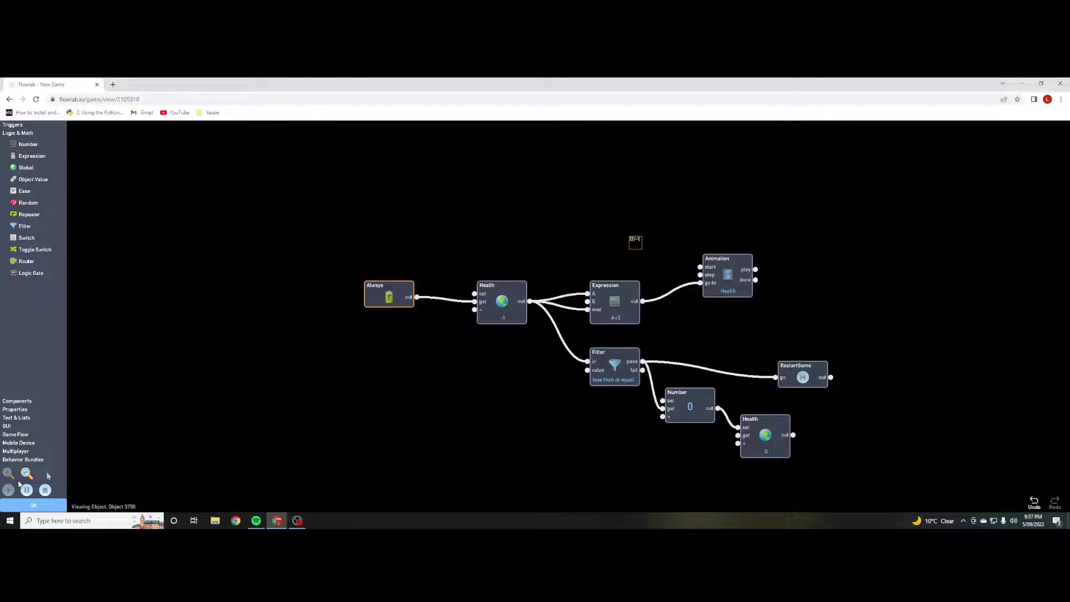
left_click(40, 507)
left_click(705, 335)
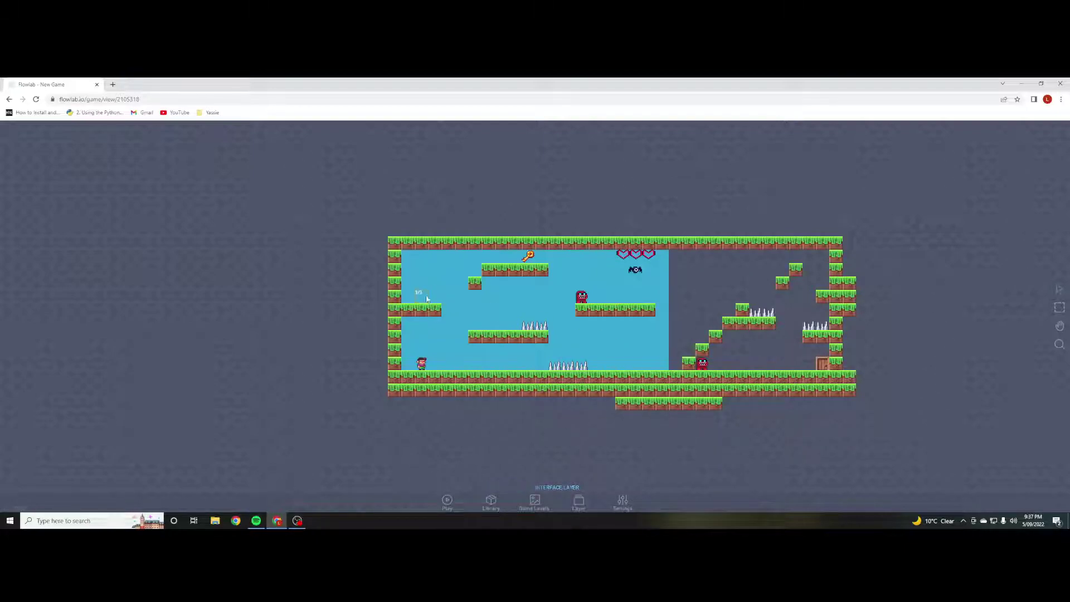
- Create a new object near the left wall above the left platform
left_click(409, 300)
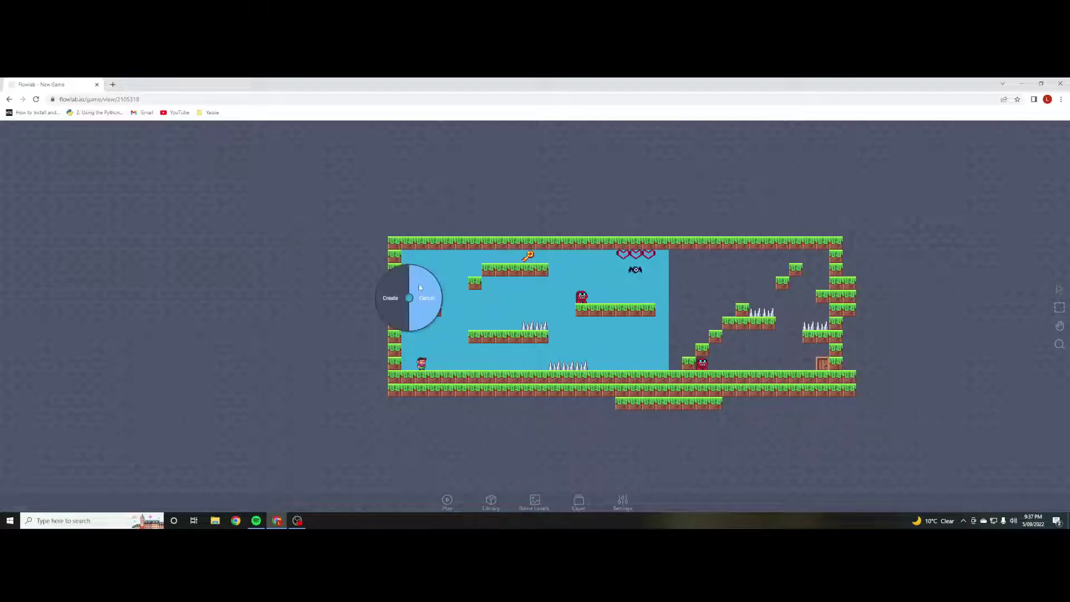
left_click(405, 298)
left_click(549, 225)
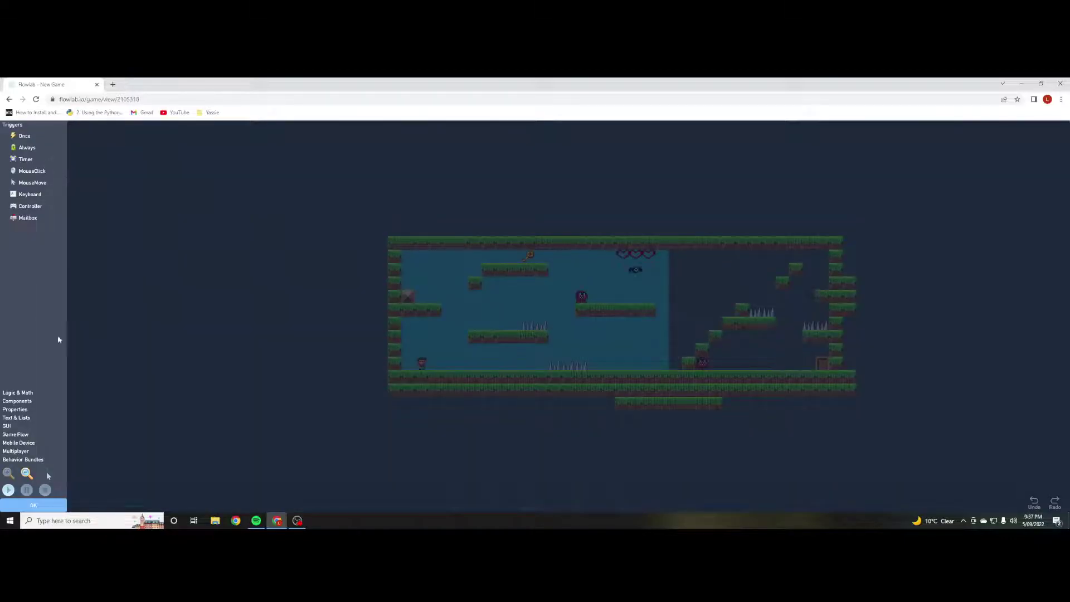
left_click(33, 505)
- Give the new object the red heart sprite from the pixel-objects category
left_click(466, 239)
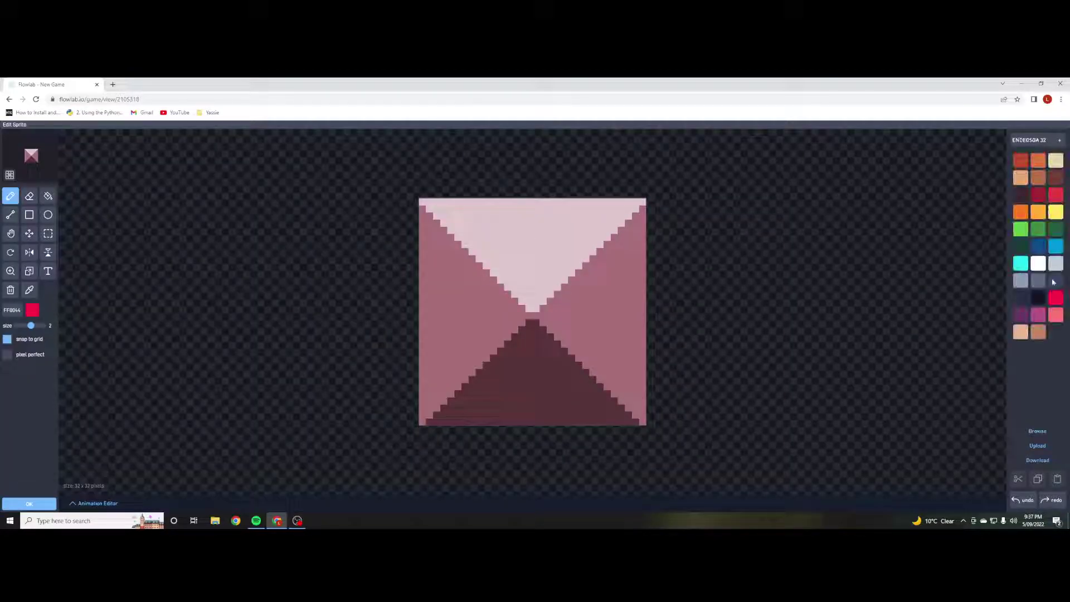
left_click(970, 141)
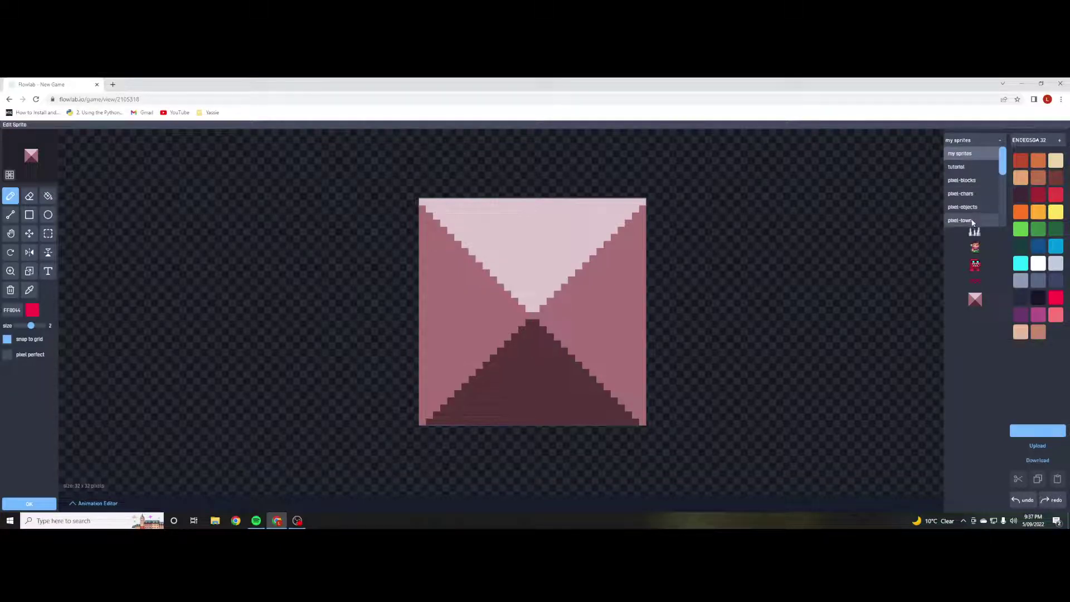
scroll(983, 207, "down", 1)
scroll(976, 195, "up", 1)
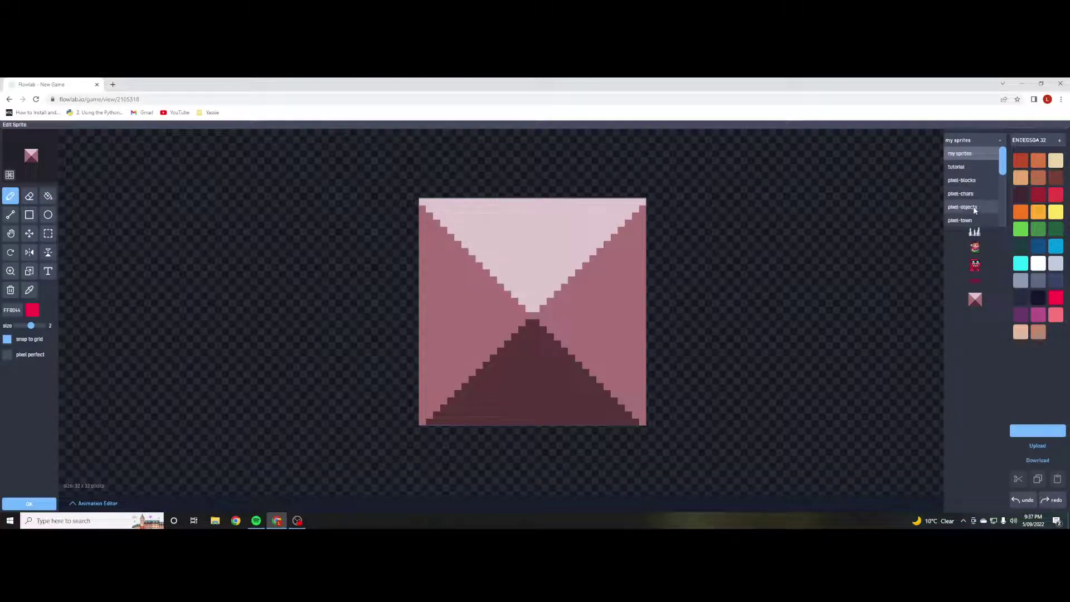
left_click(975, 208)
scroll(976, 223, "down", 3)
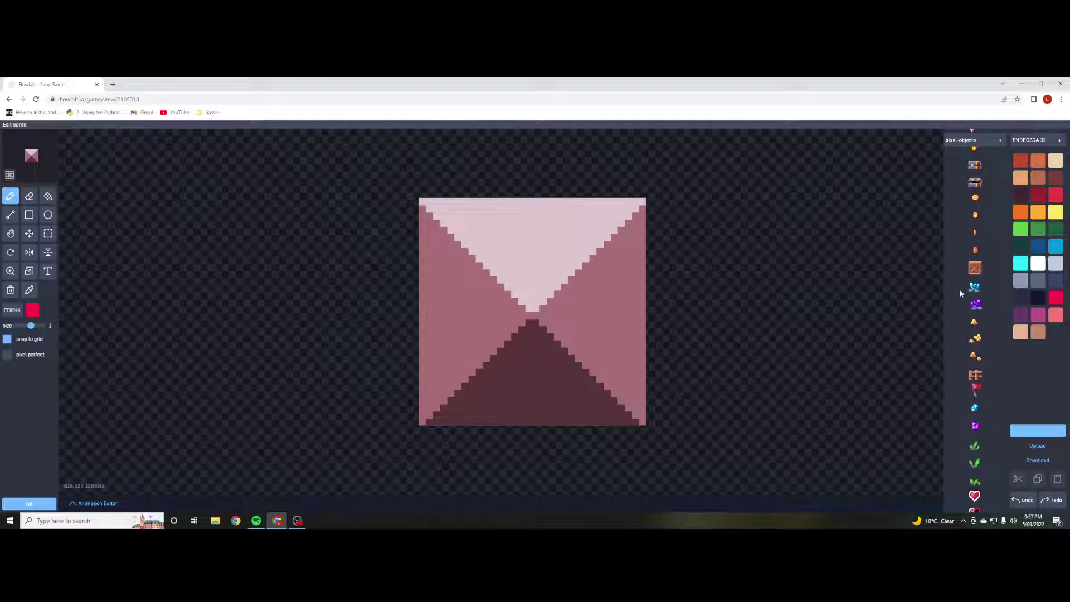
scroll(972, 326, "down", 2)
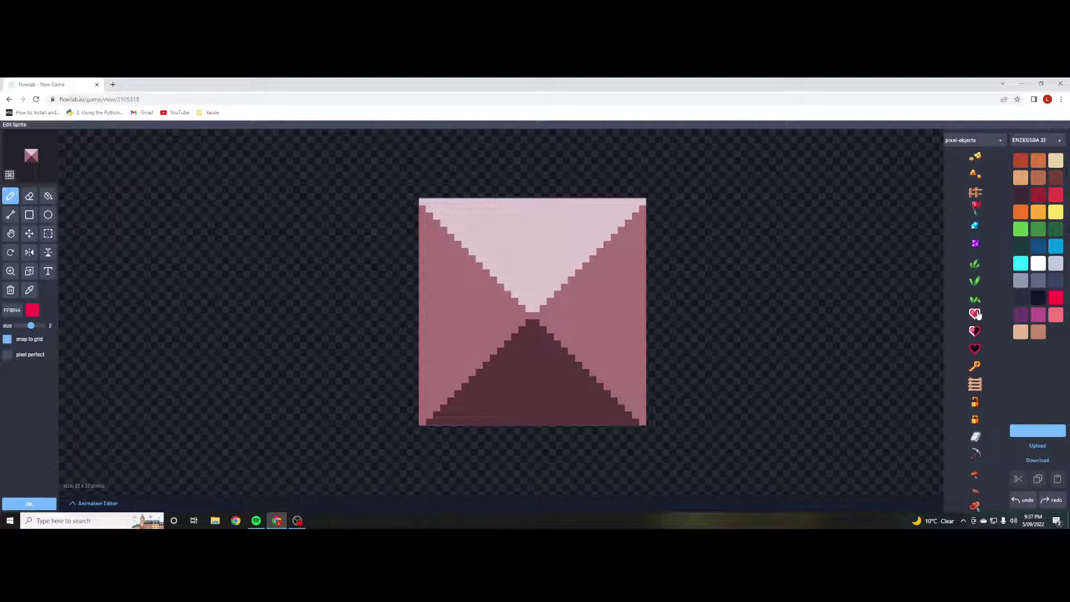
left_click(975, 314)
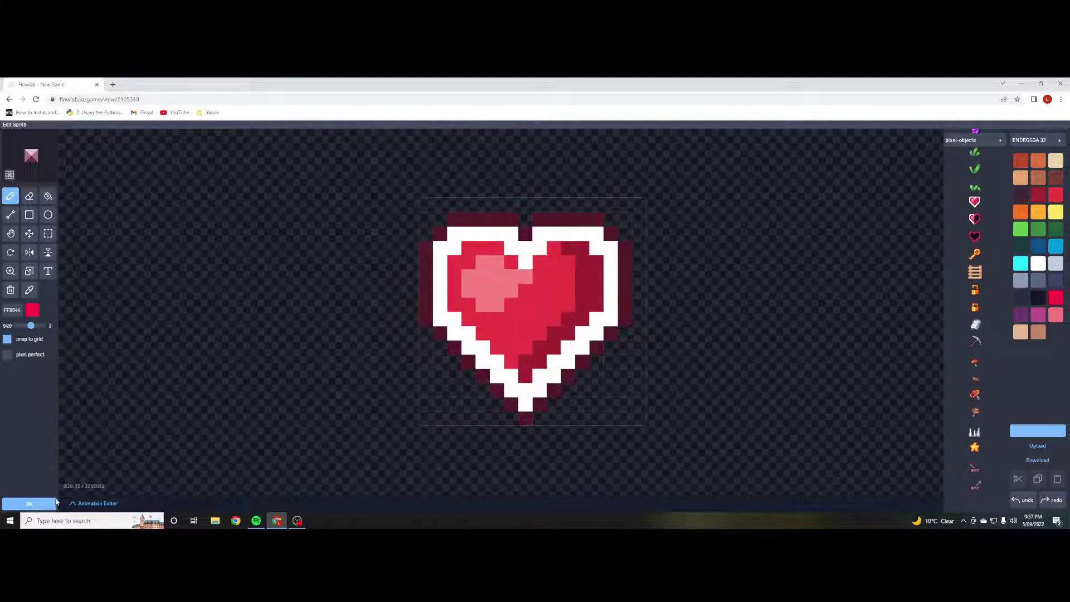
left_click(34, 504)
left_click(546, 230)
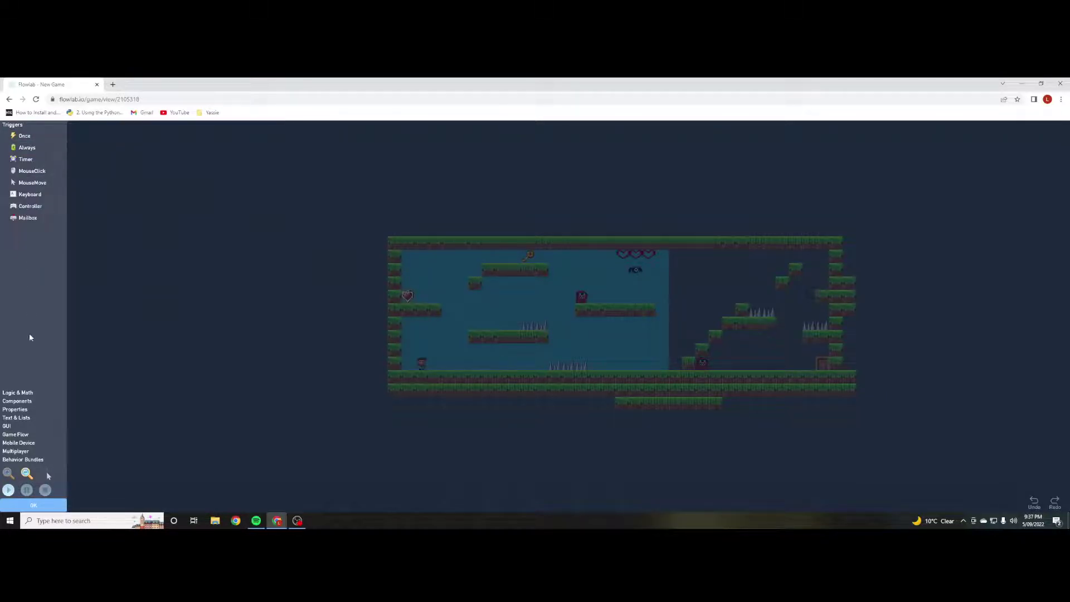
- Close the heart's editors and delete the heart object from the UI layer
left_click(37, 506)
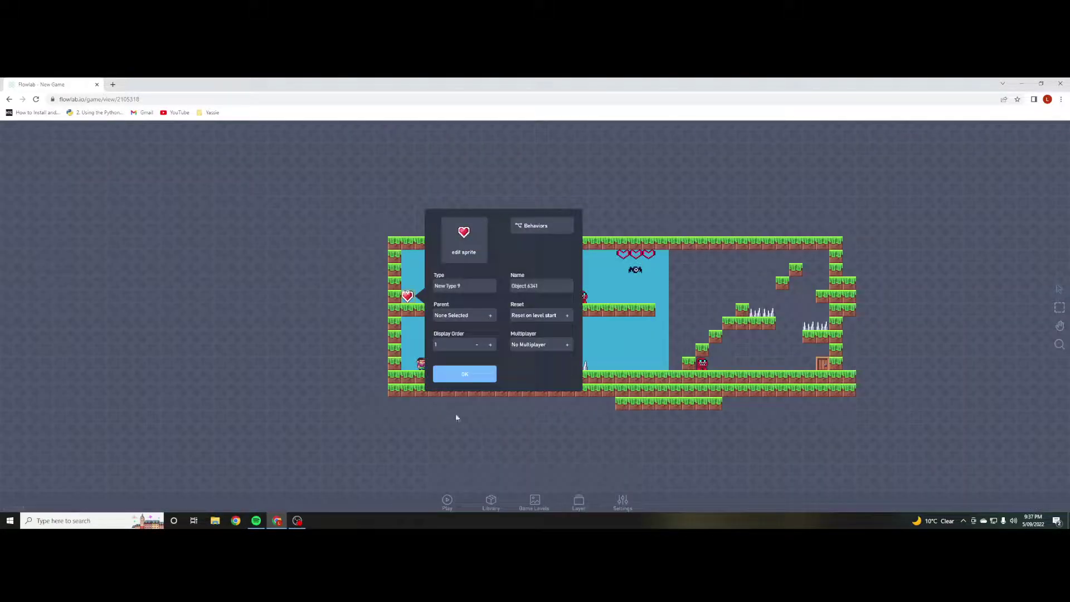
left_click(489, 380)
left_click(578, 500)
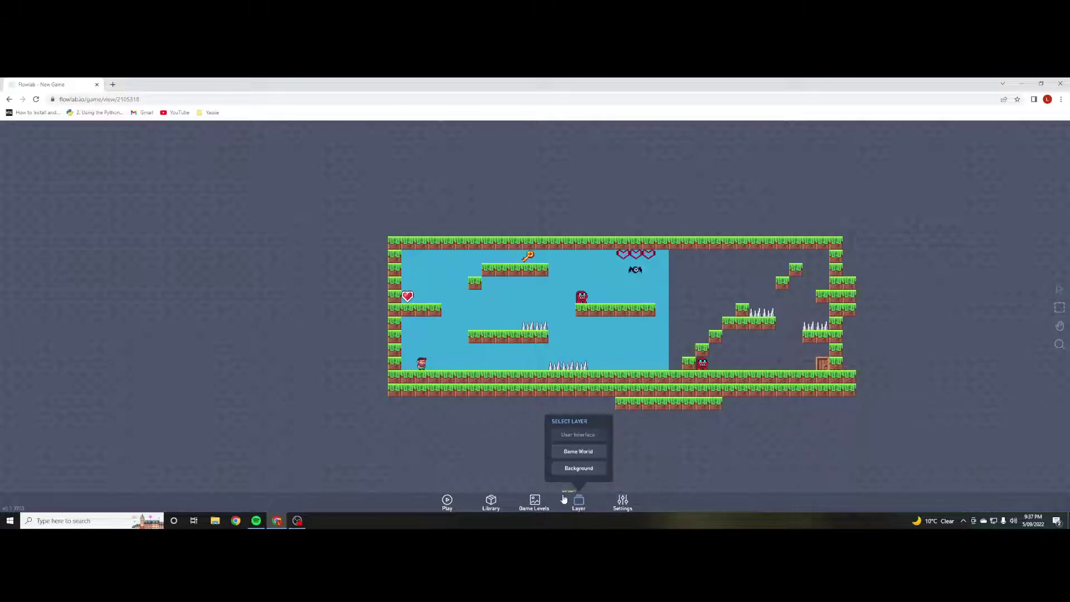
left_click(574, 508)
left_click(407, 296)
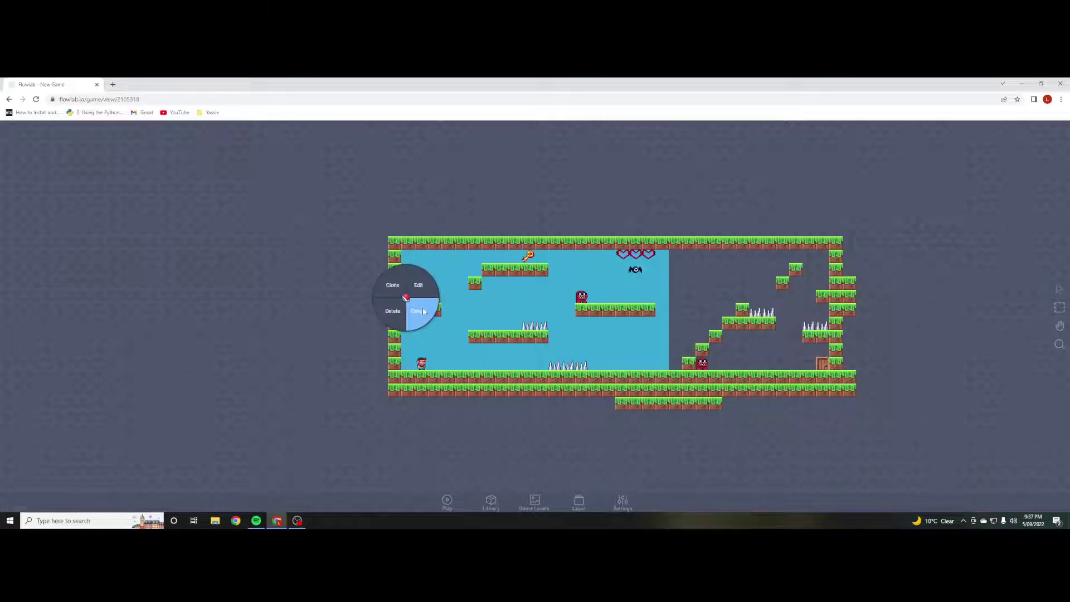
left_click(390, 313)
- On the game layer, create a new object near the left wall using the red heart sprite
left_click(575, 499)
left_click(583, 449)
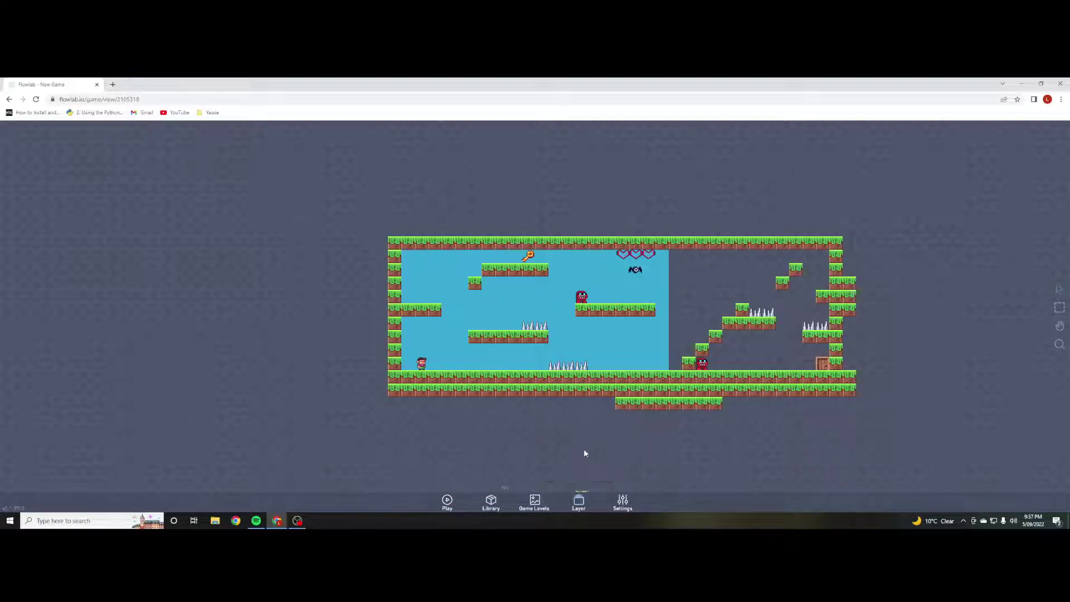
left_click(404, 295)
left_click(392, 288)
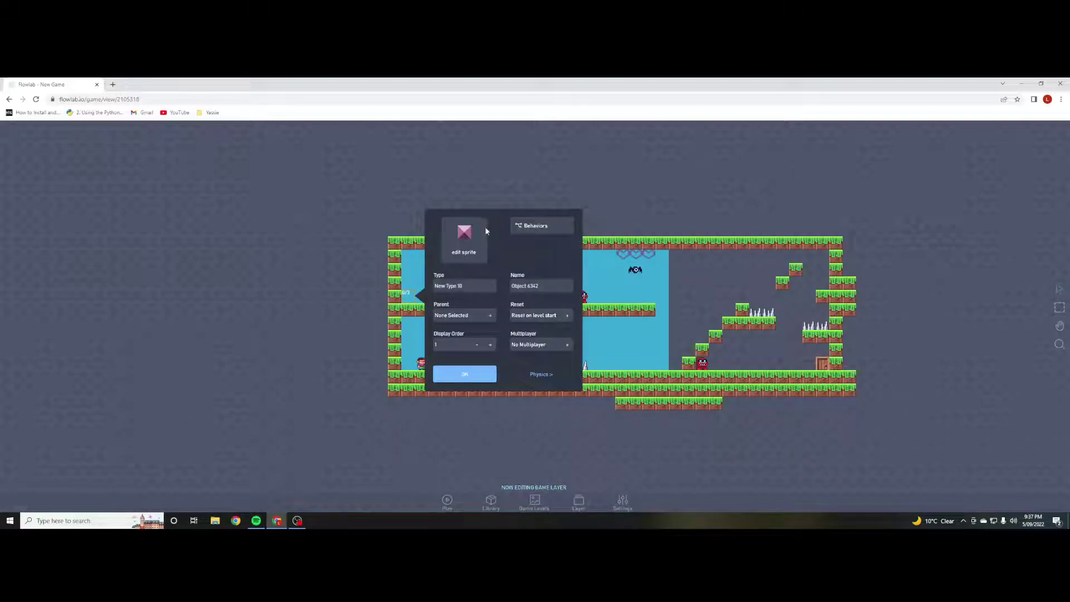
left_click(466, 237)
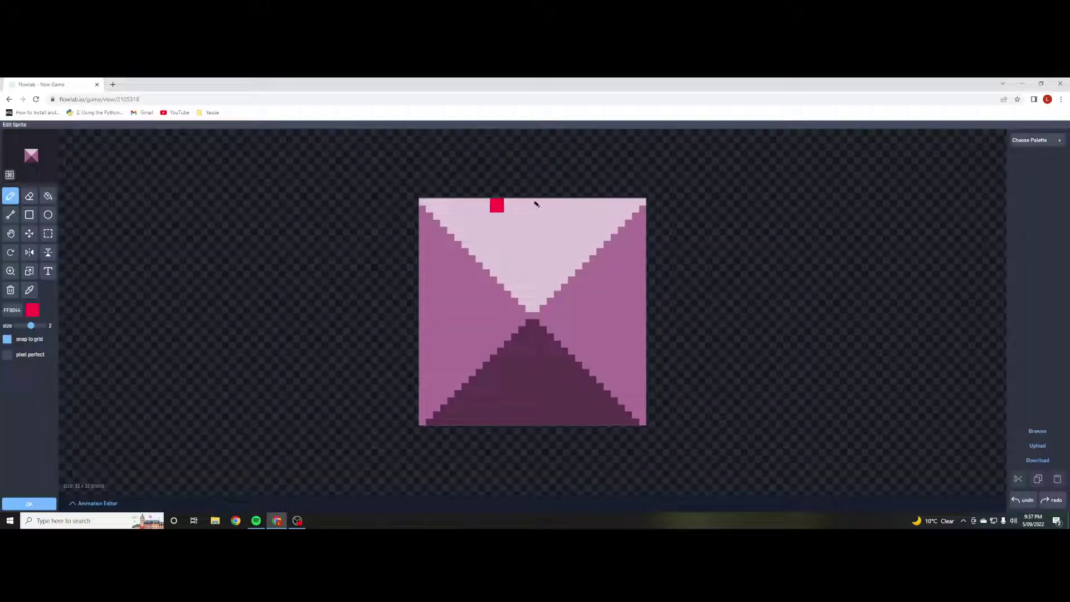
left_click(1040, 434)
left_click(976, 316)
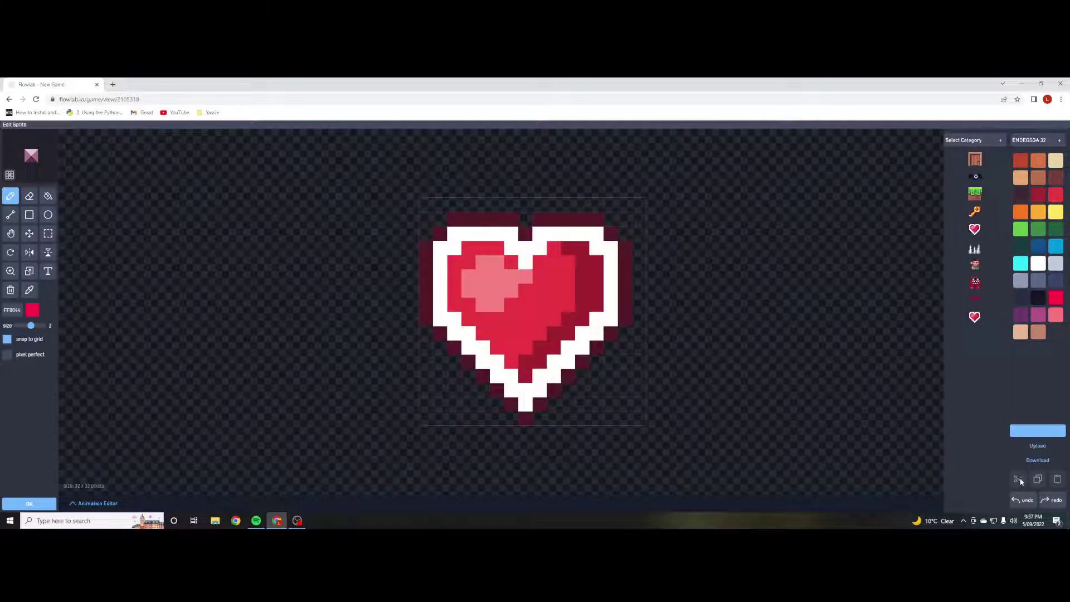
left_click(28, 504)
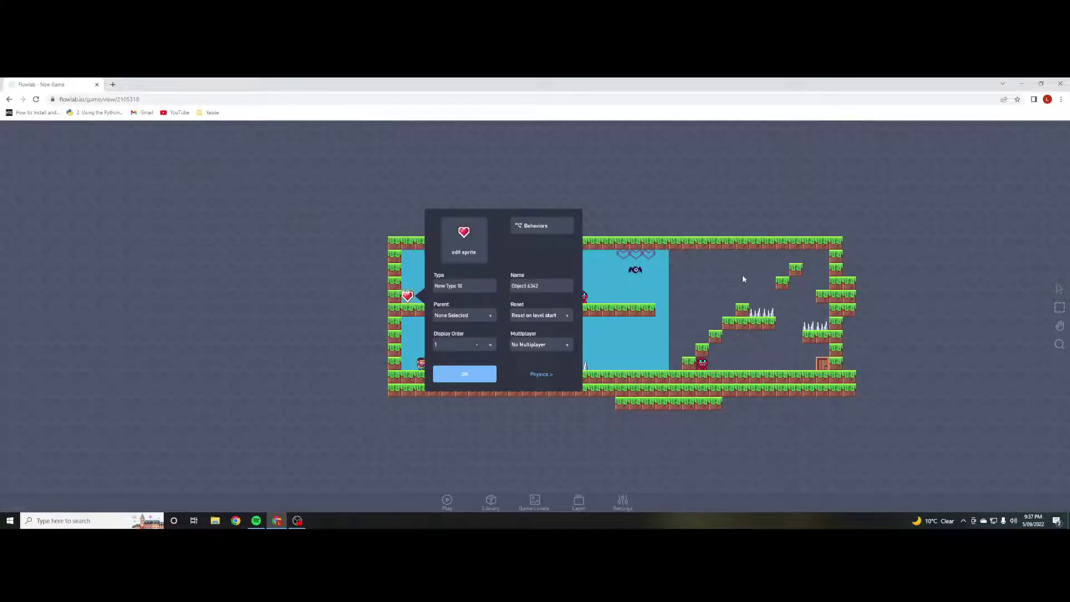
- Add a Collision trigger and a Destroyer block to the heart's behaviours
left_click(552, 226)
left_click(25, 219)
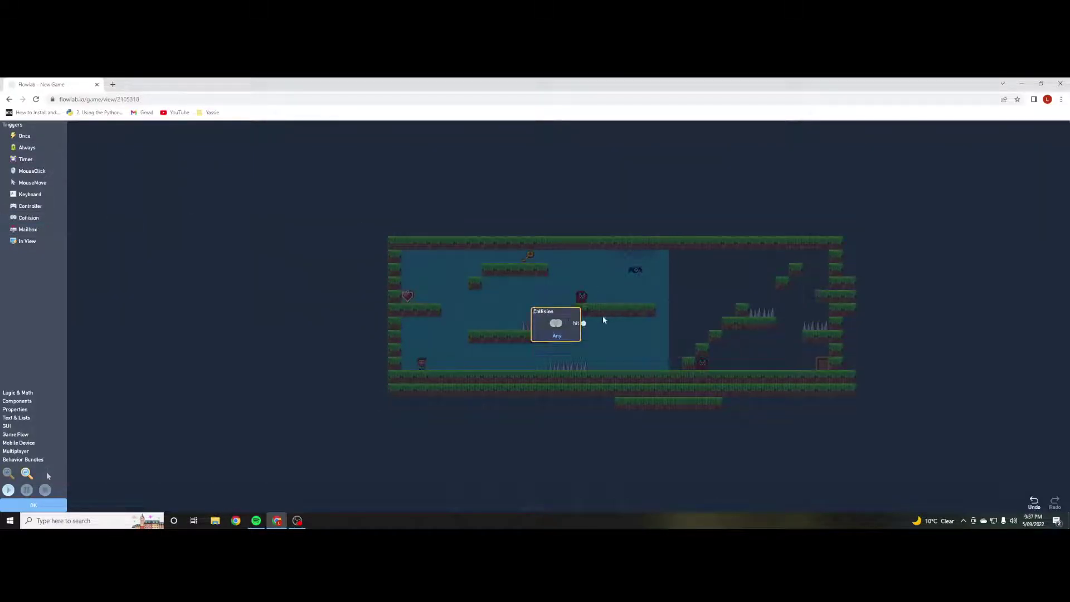
left_click_drag(603, 320, 261, 240)
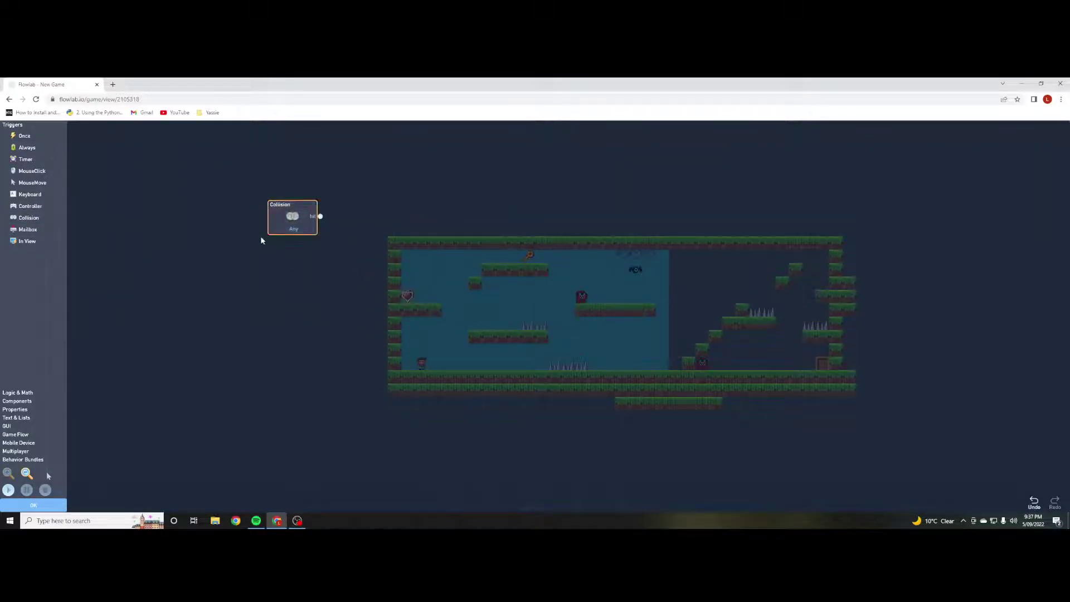
left_click(20, 410)
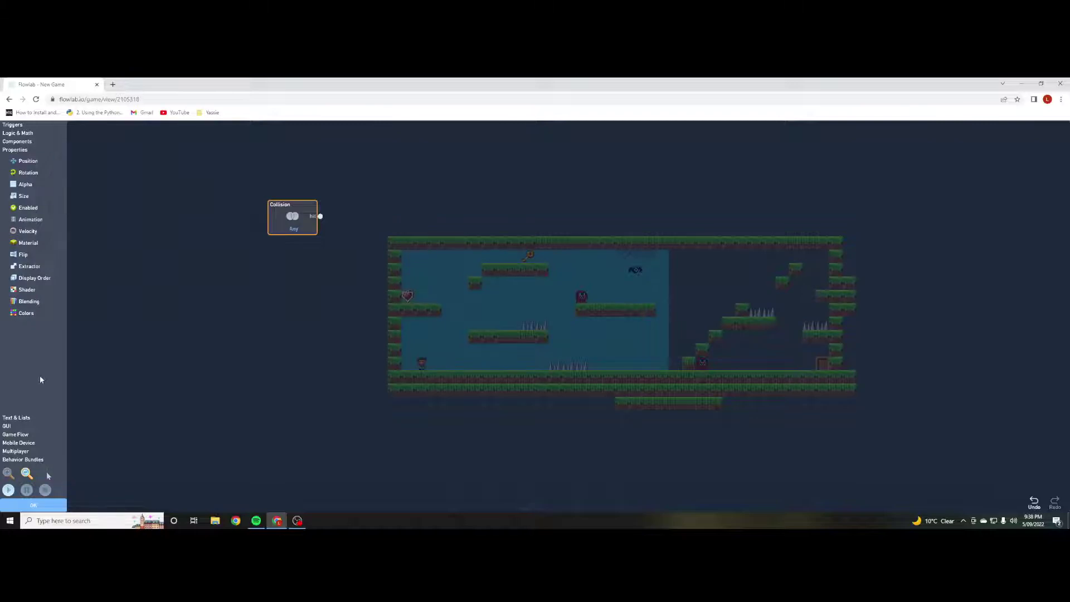
left_click(18, 141)
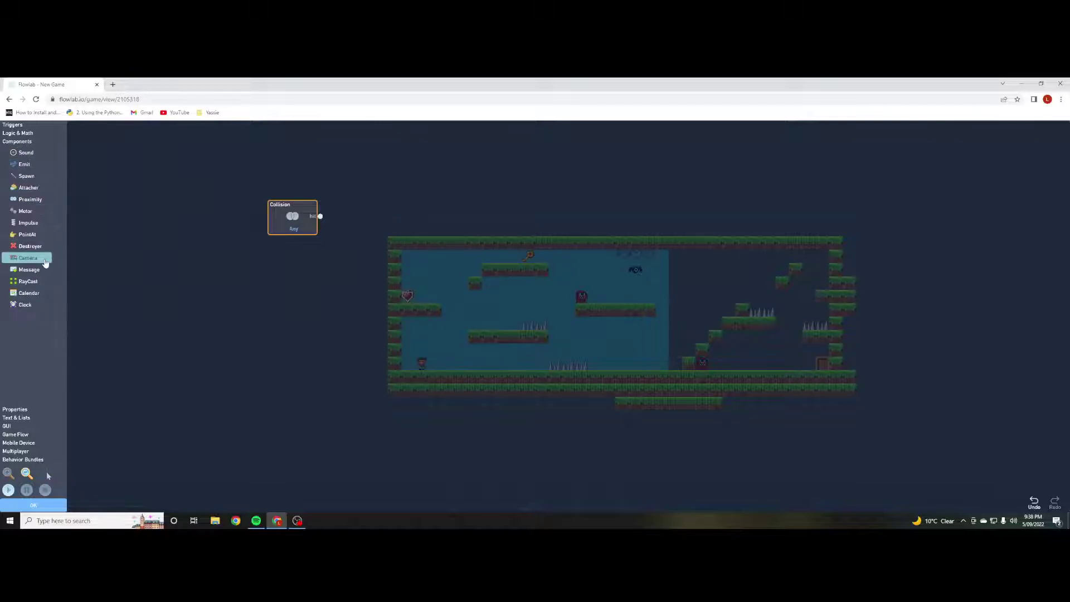
left_click(30, 246)
left_click_drag(583, 323, 507, 231)
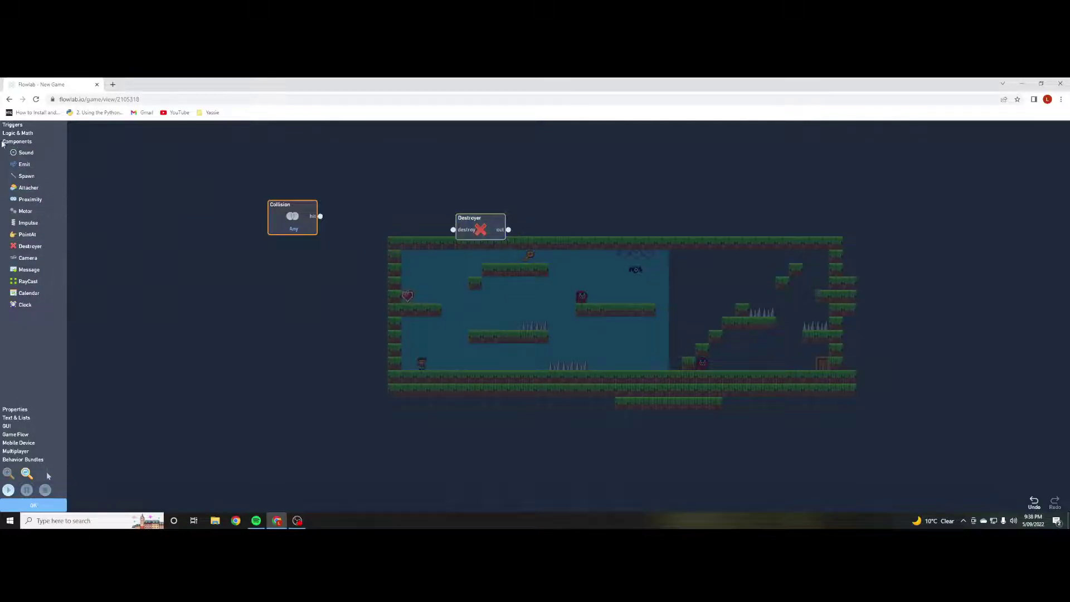
- Add Number and Global blocks, removing a stray Object Value block, and line them up in a row
left_click(16, 132)
left_click(31, 179)
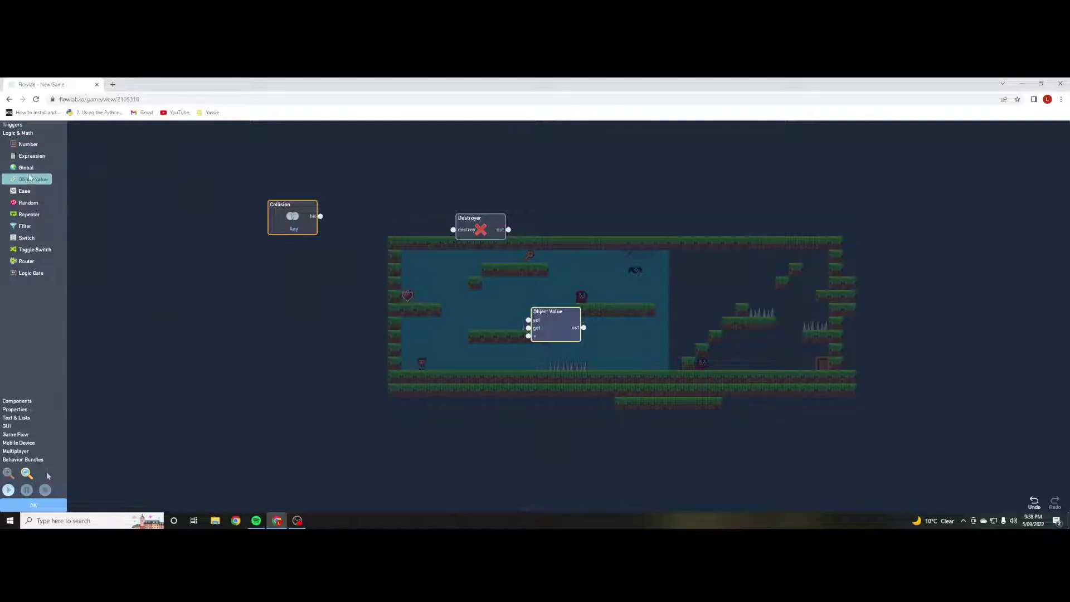
left_click(26, 167)
left_click_drag(552, 311, 578, 249)
left_click(28, 144)
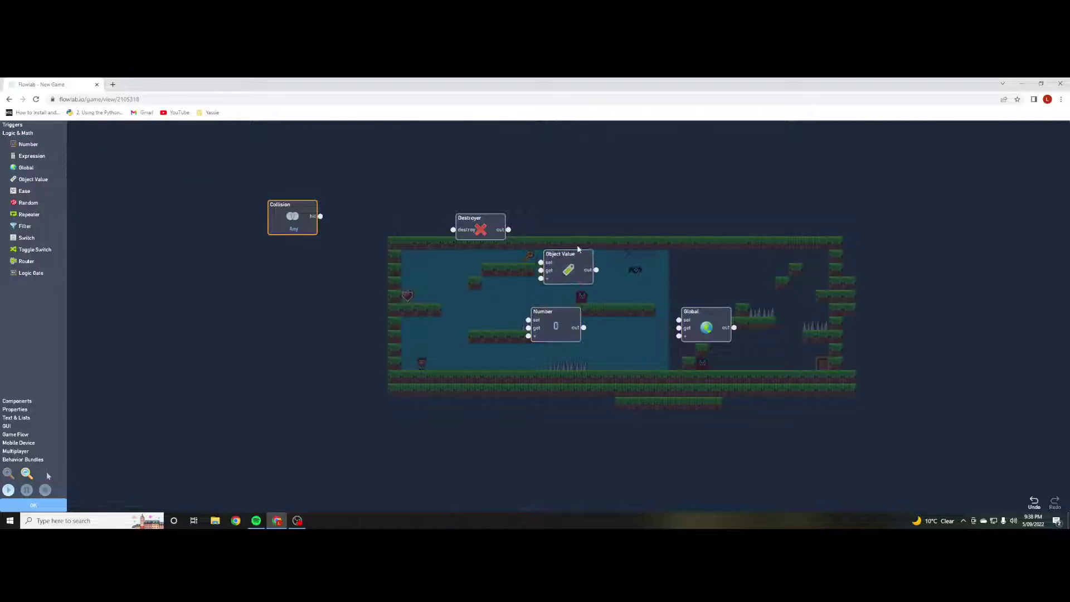
left_click(578, 249)
left_click(616, 205)
left_click_drag(555, 326, 439, 192)
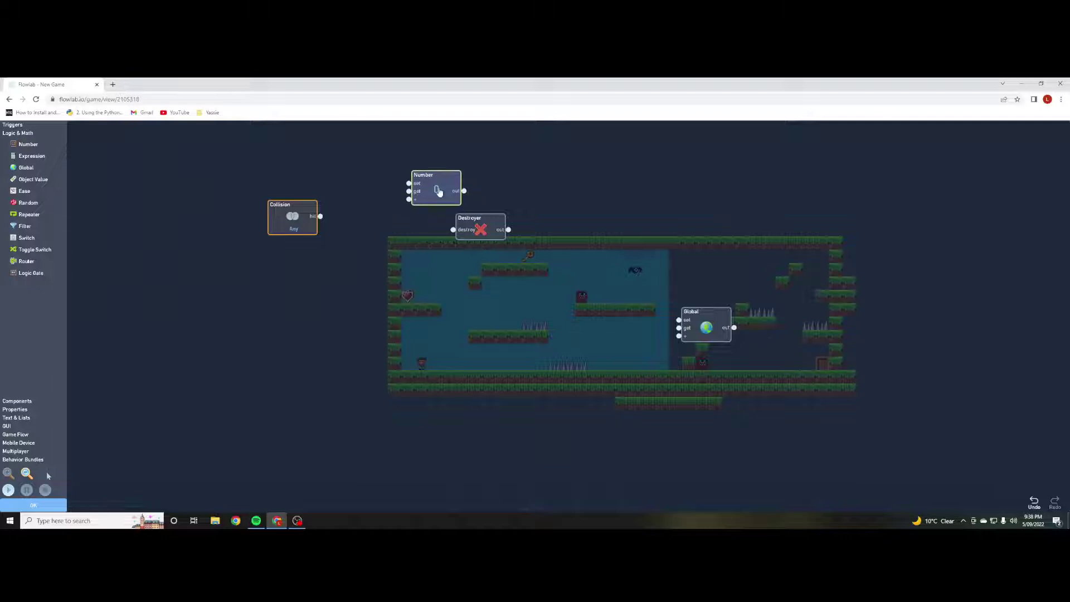
left_click_drag(706, 327, 556, 193)
mouse_move(439, 192)
left_mouse_down()
mouse_move(415, 194)
mouse_move(528, 202)
mouse_move(554, 243)
mouse_move(644, 186)
mouse_move(634, 197)
left_mouse_up()
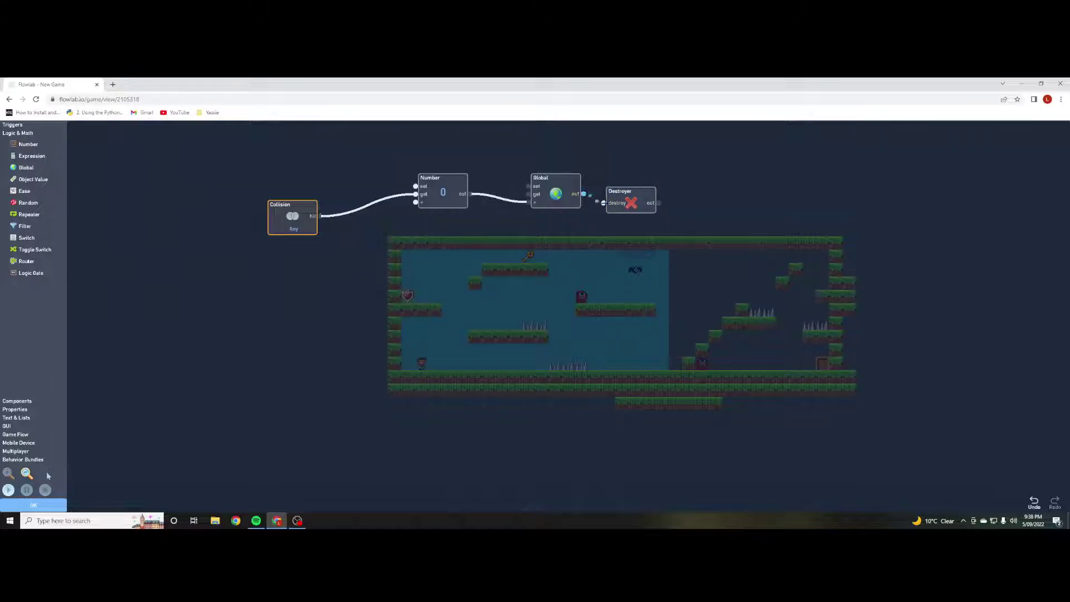
- Set the heart's Number block value to 1
left_click(432, 198)
left_click(533, 188)
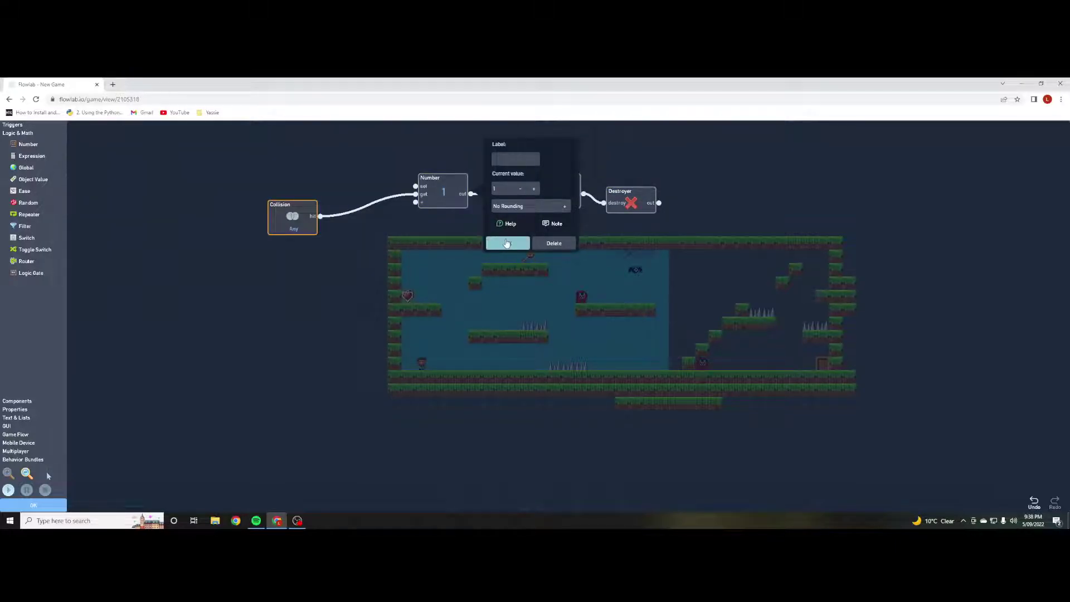
left_click(508, 243)
- Playtest the level, moving the player left to collect the heart, then stop the run
left_click(7, 491)
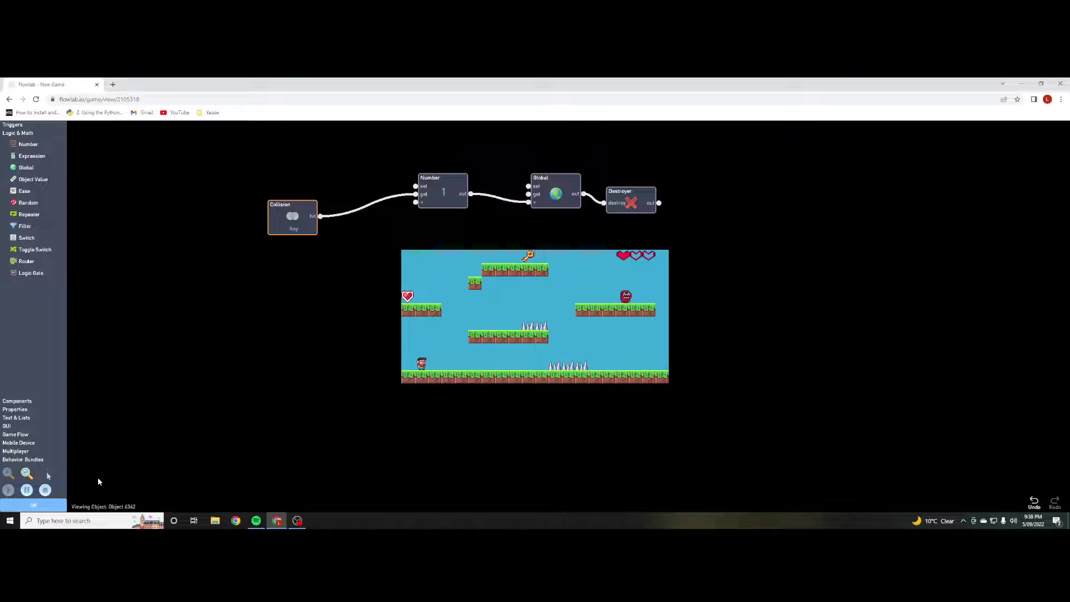
key("Right")
key("Up")
key("Left")
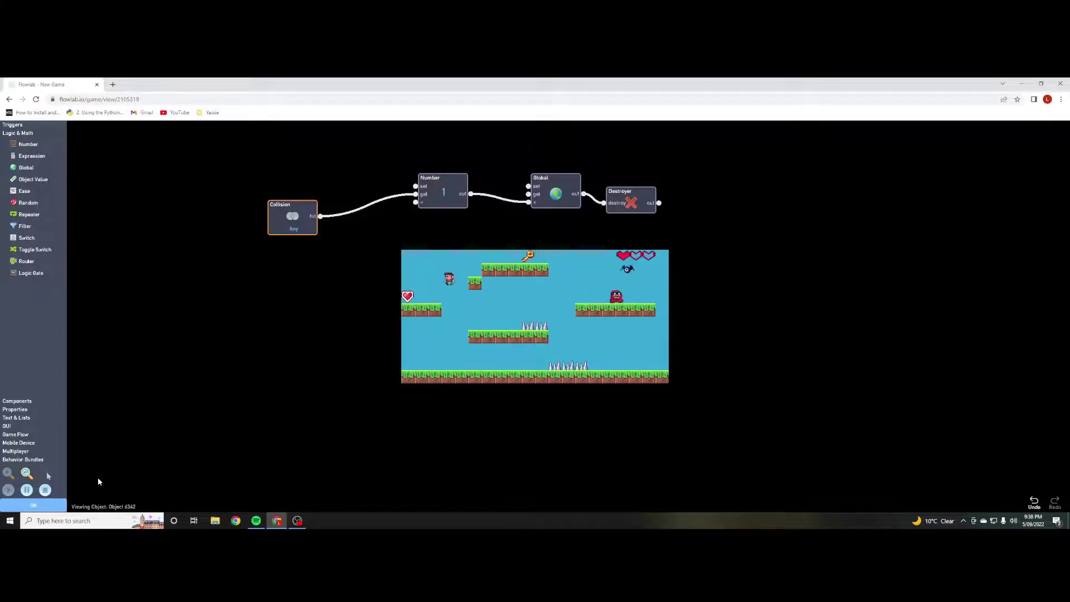
key("Left")
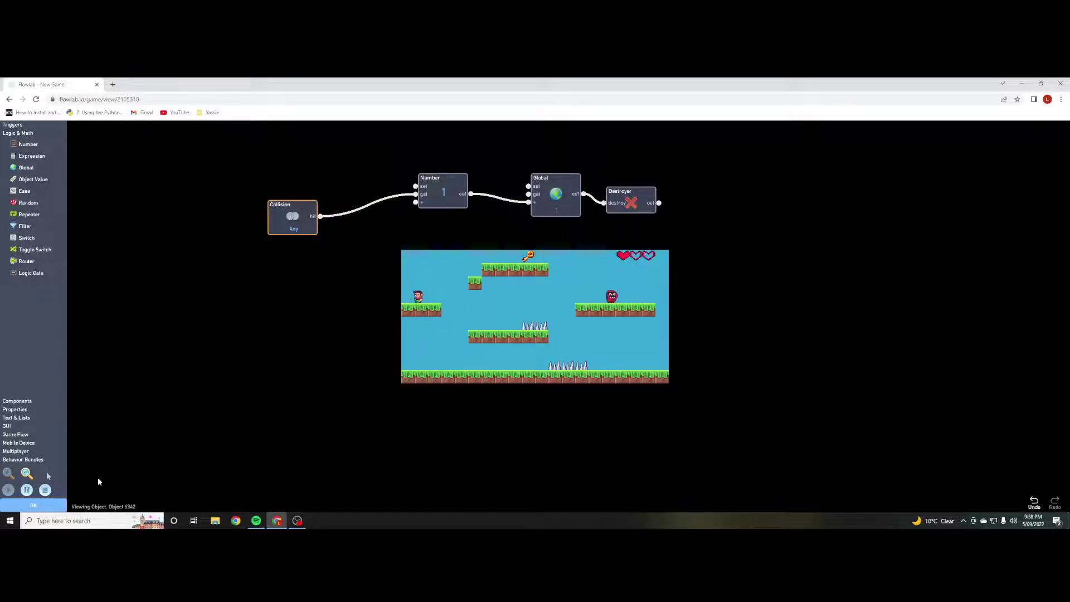
key("Up")
key("Right")
key("Right")
key("Up")
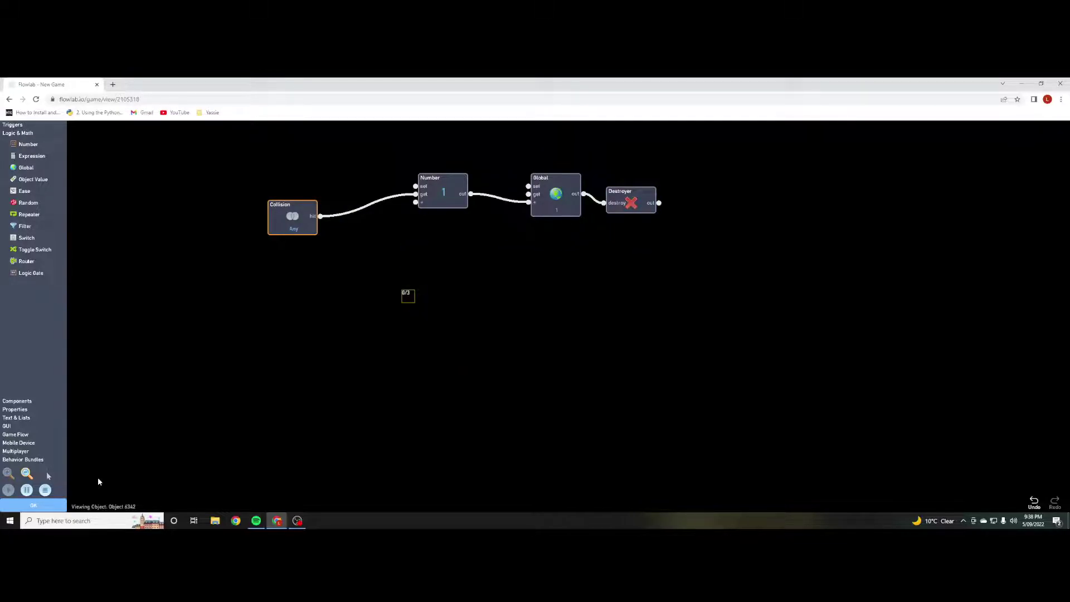
key("Escape")
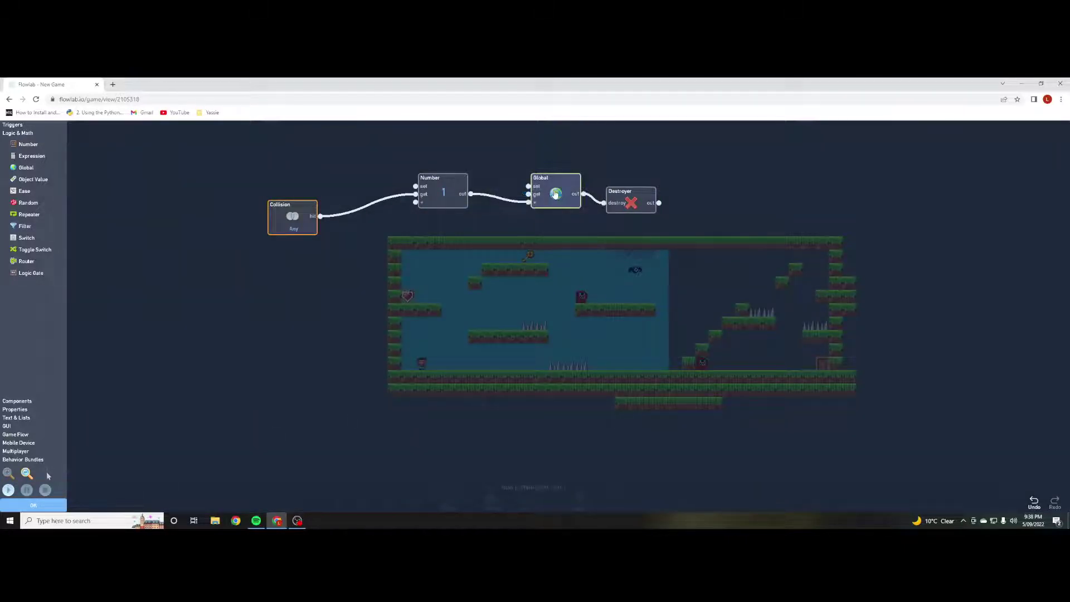
- Point the heart pickup's Global block at the Health variable and start a test run
left_click(619, 194)
left_click(615, 182)
left_click(641, 196)
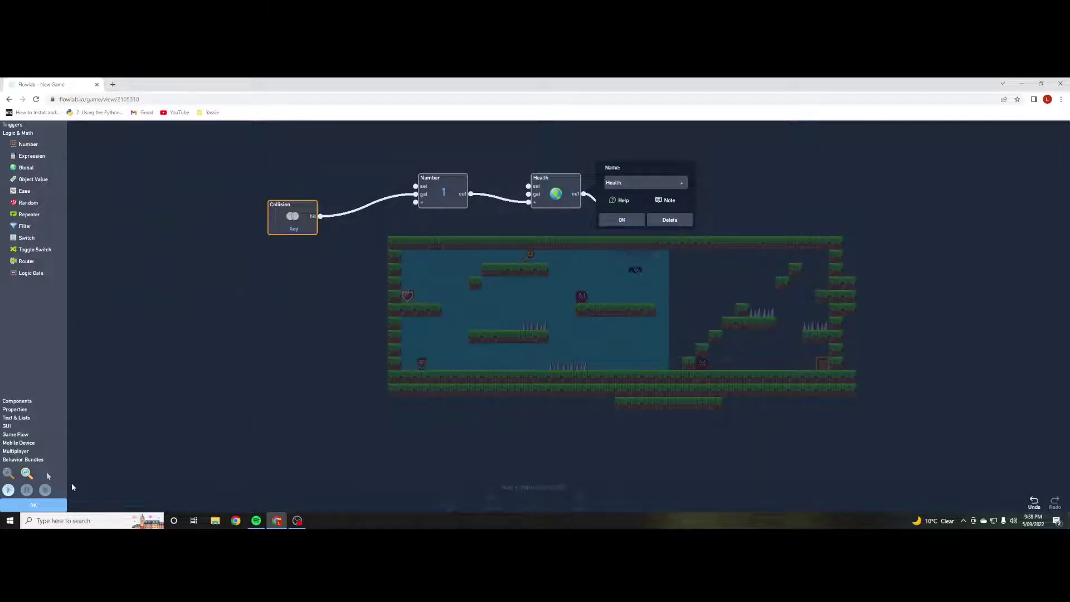
left_click(7, 489)
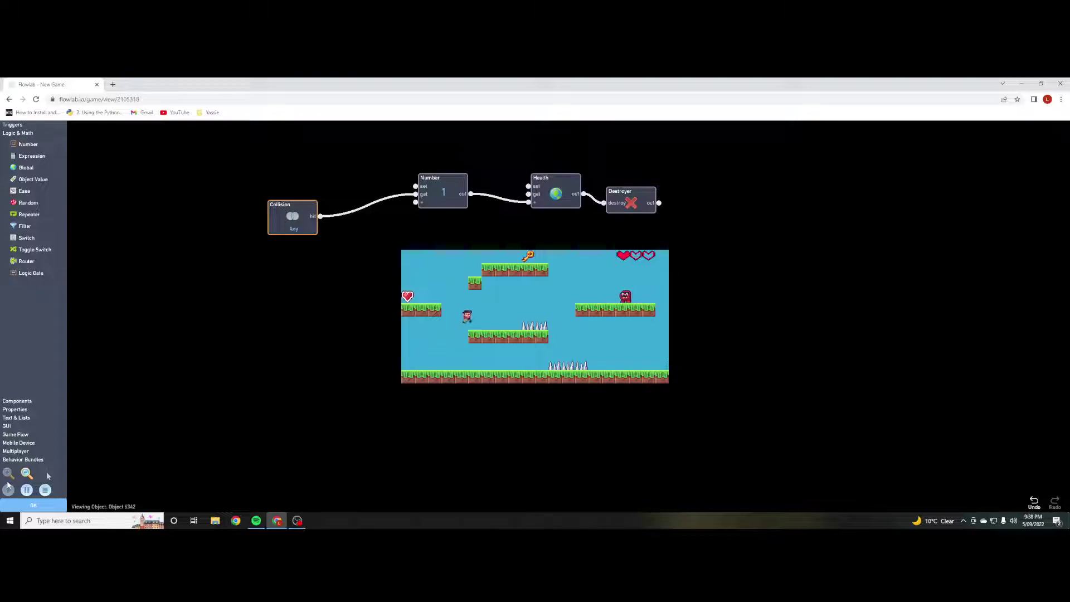
- Move and jump the player across the platforms to collect the heart, filling a second heart
key("Left")
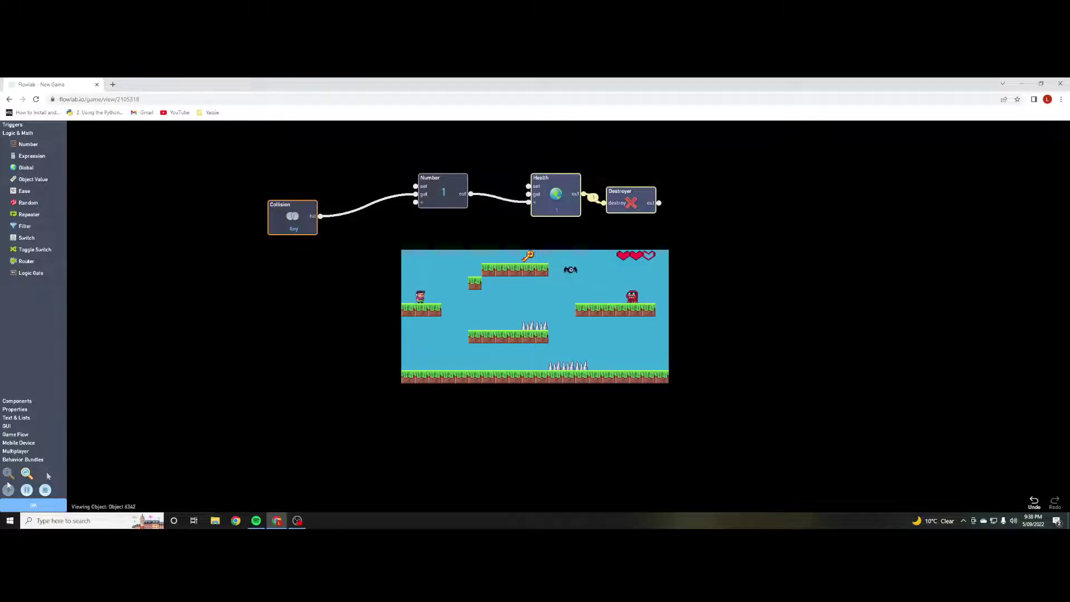
key("Right")
key("Up")
key("Right")
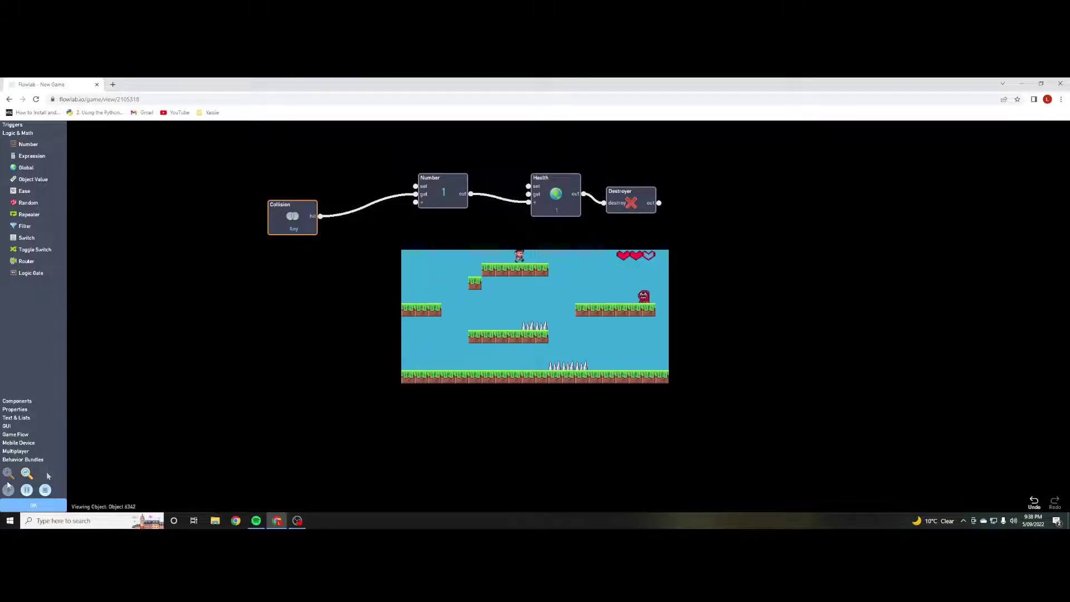
key("Right")
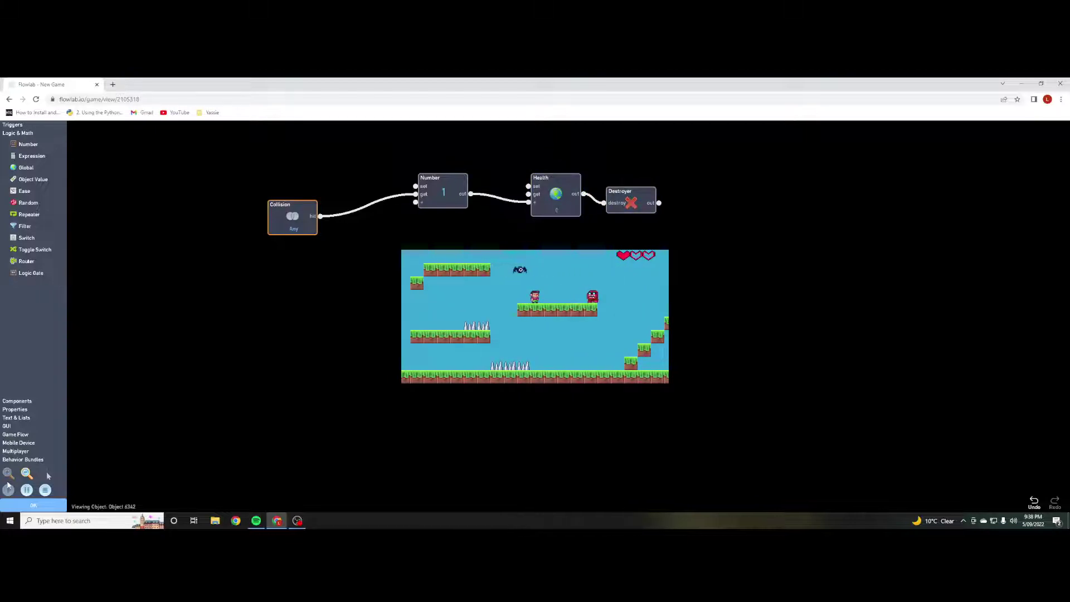
key("Right")
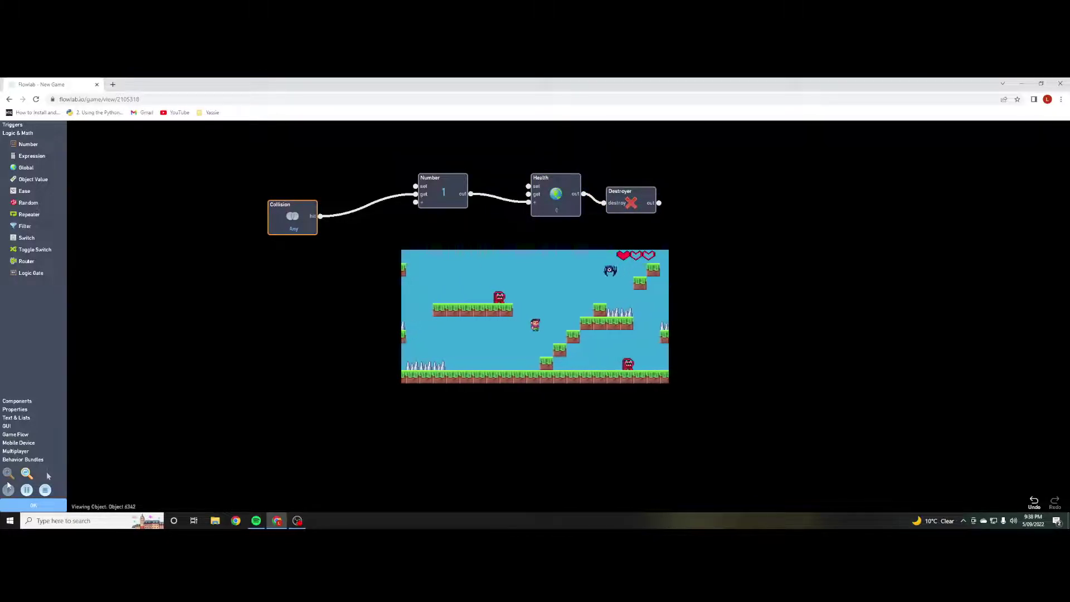
key("Right")
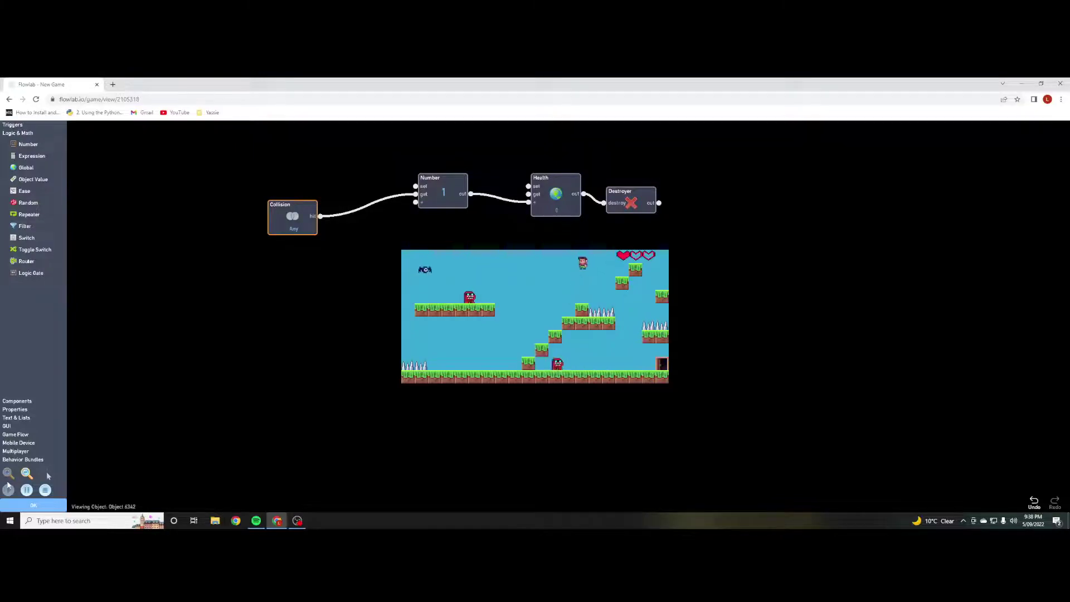
key("Up")
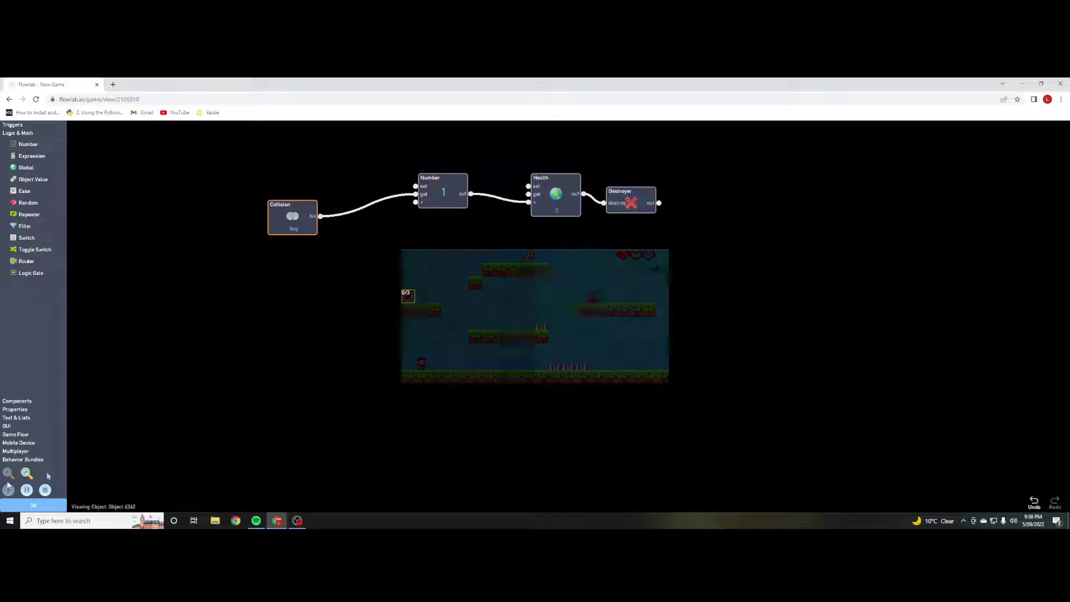
- Stop the test and make the heart pickup non-solid, with collisions enabled and a Polygon shape
left_click(46, 490)
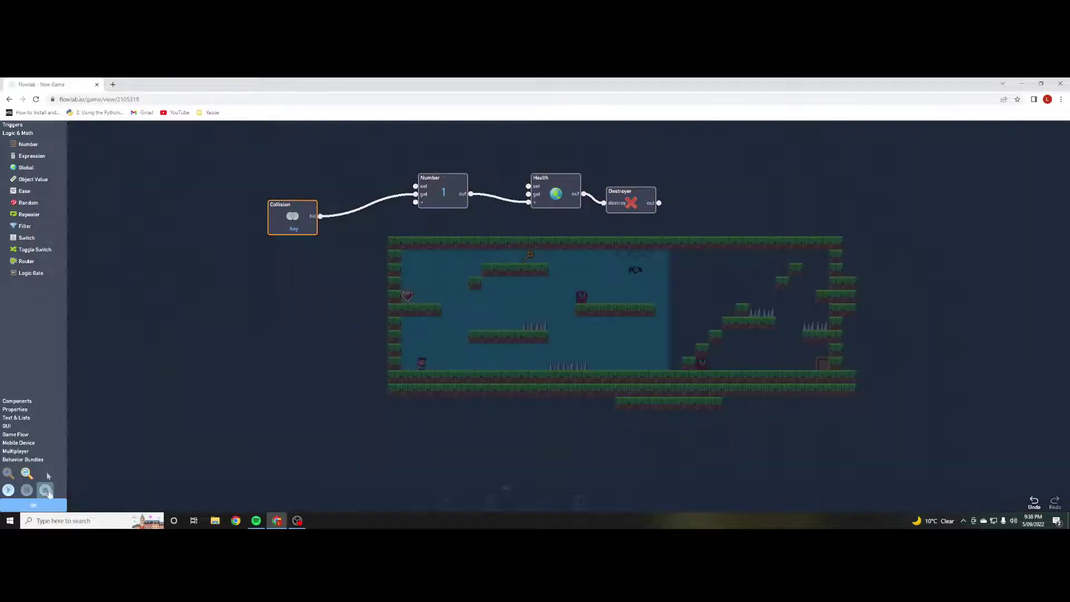
left_click(33, 505)
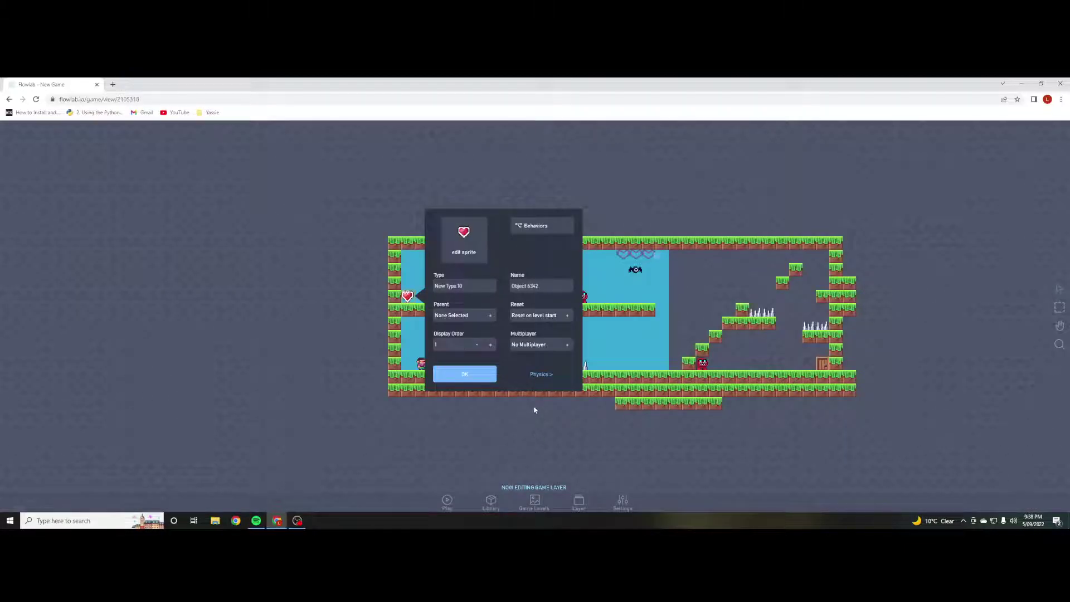
left_click(538, 375)
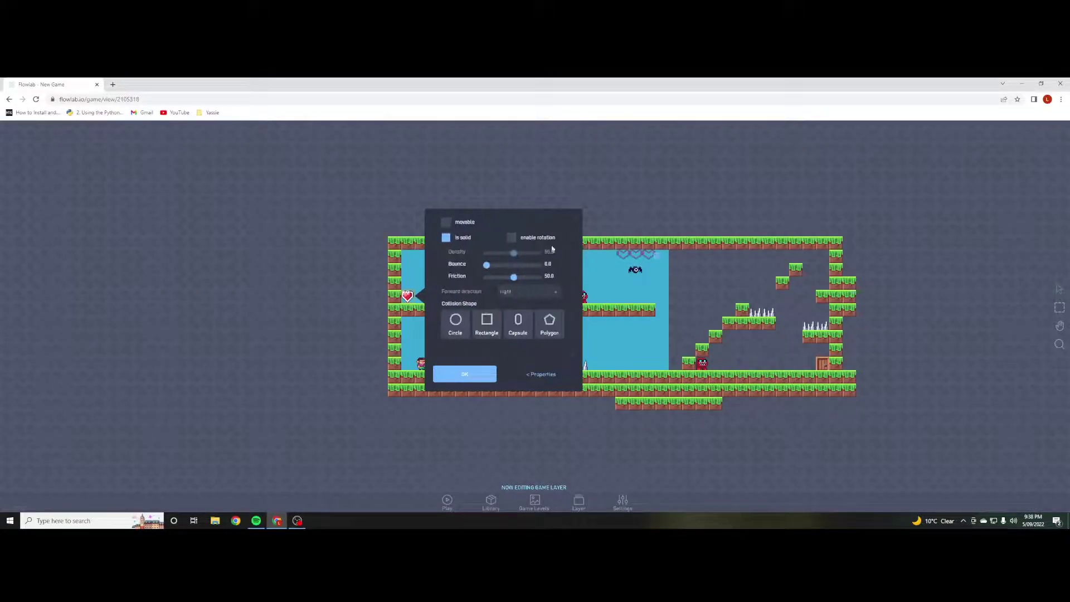
left_click(447, 240)
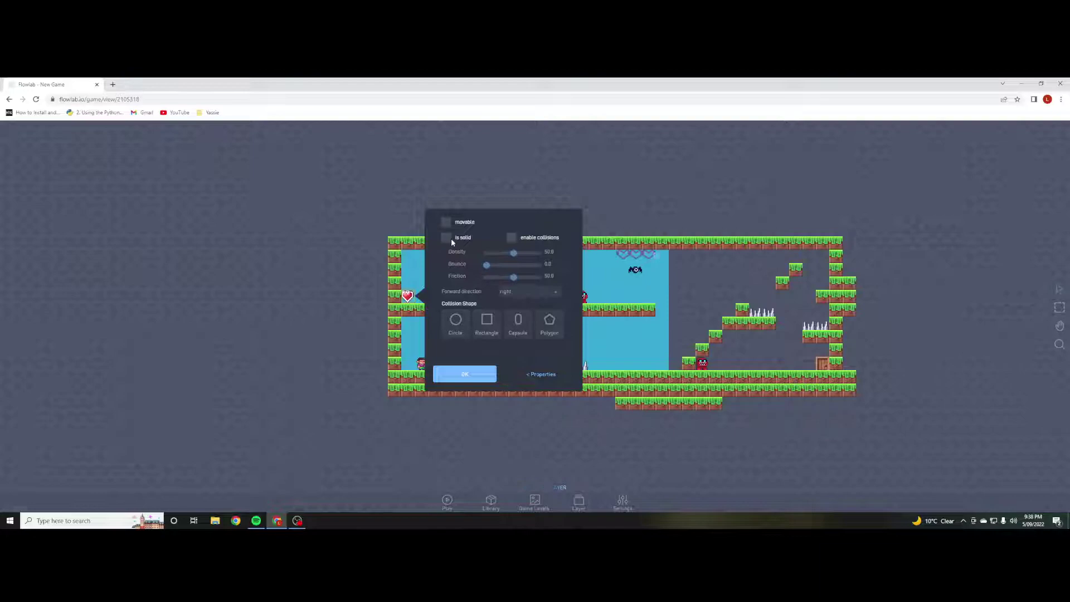
left_click(512, 238)
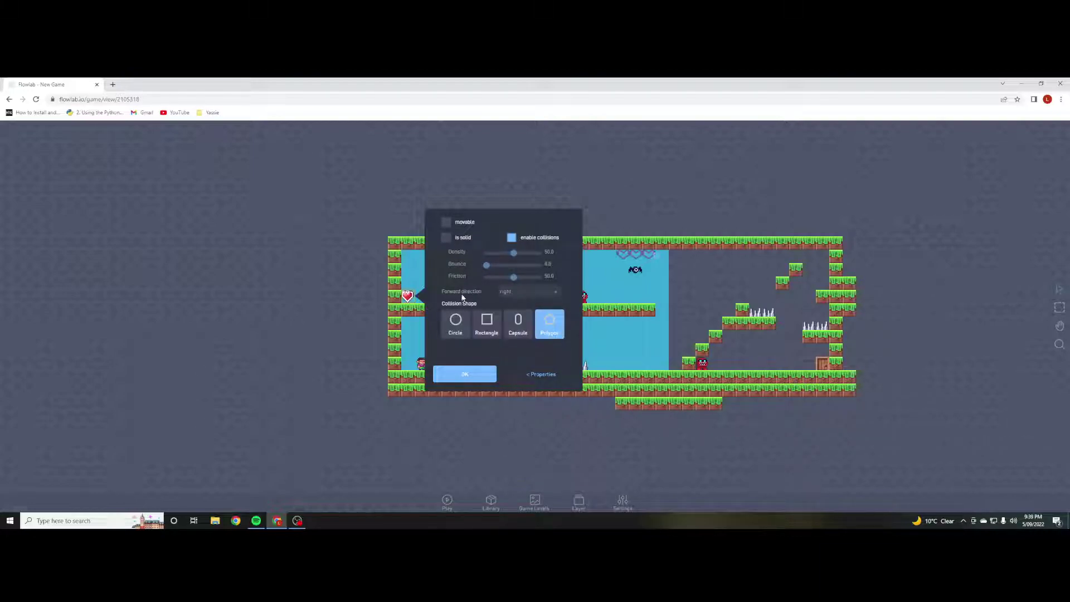
left_click(532, 377)
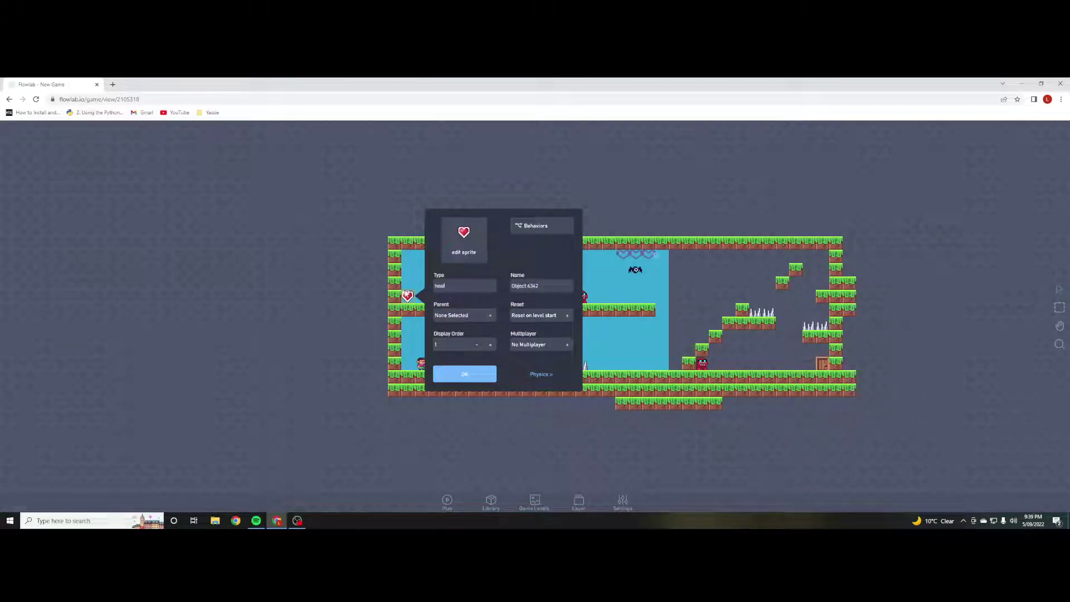
left_click(468, 377)
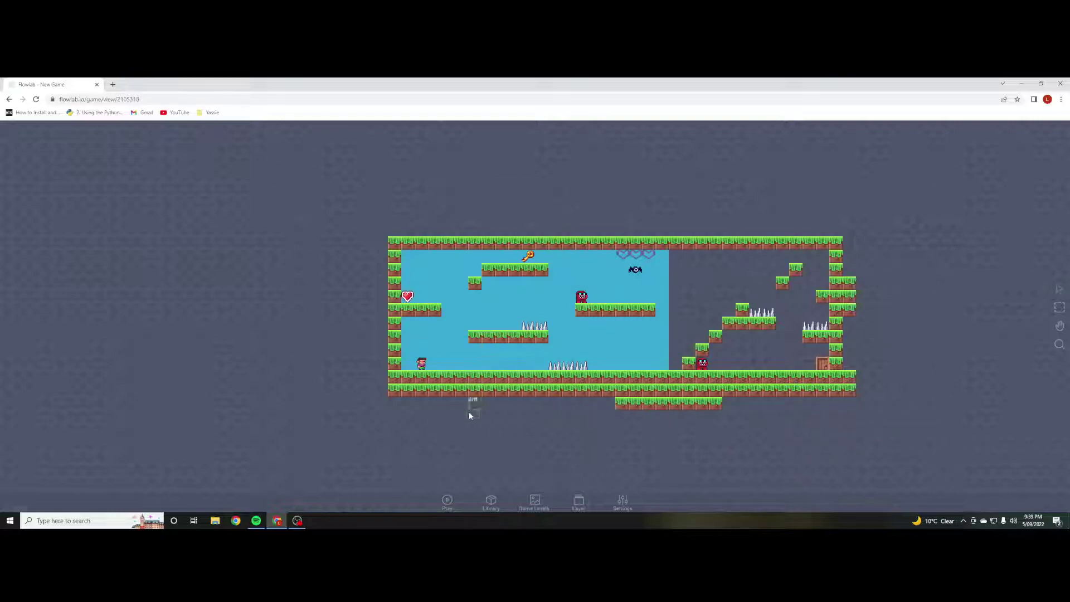
left_click(448, 497)
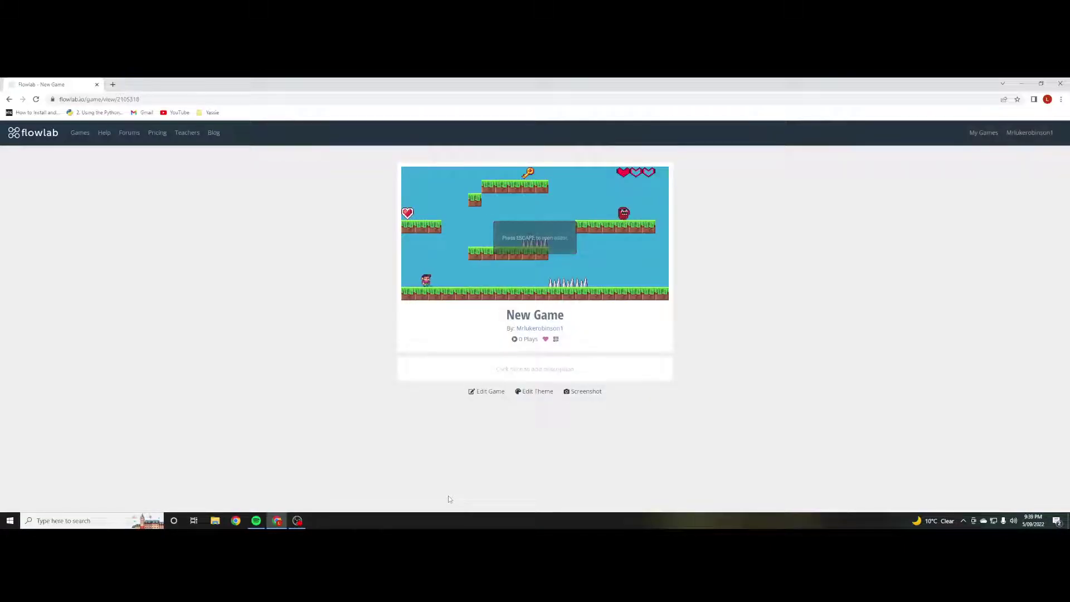
key("Left")
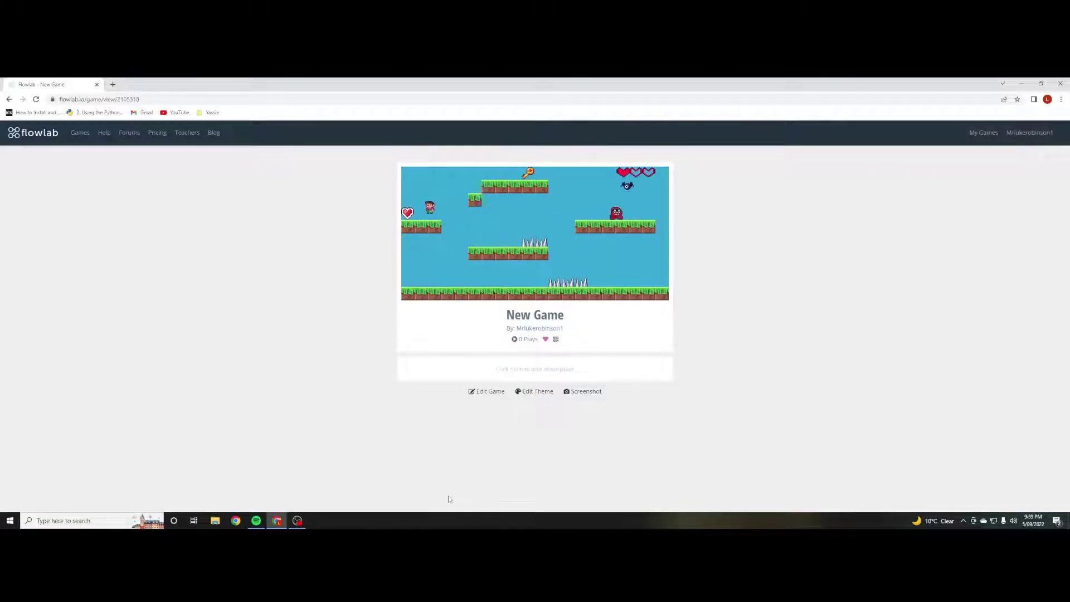
key("Right")
key("Right")
key("Up")
key("Left")
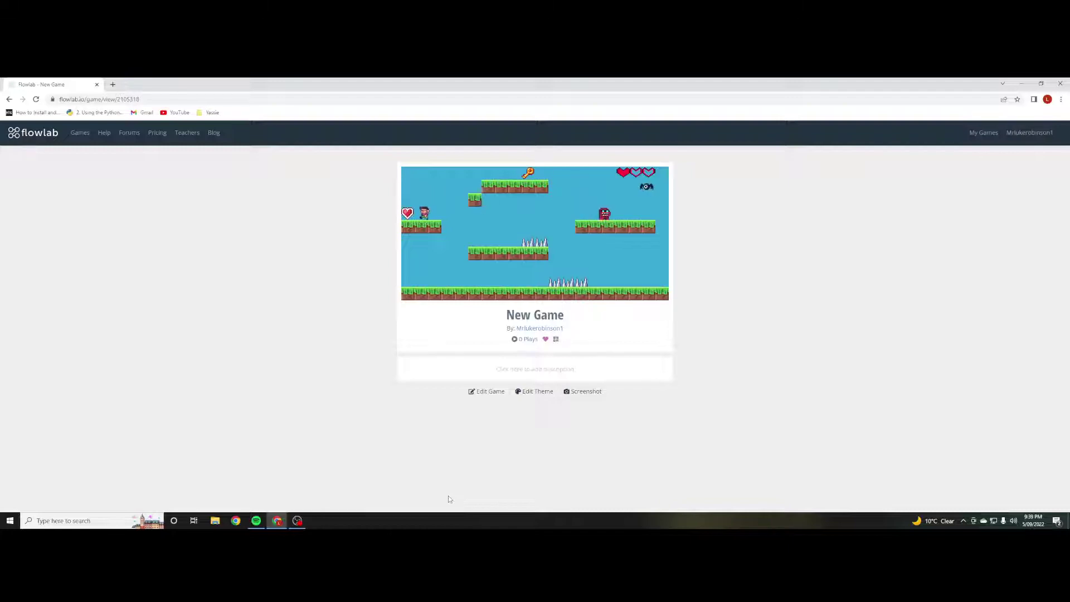
key("Right")
key("Up")
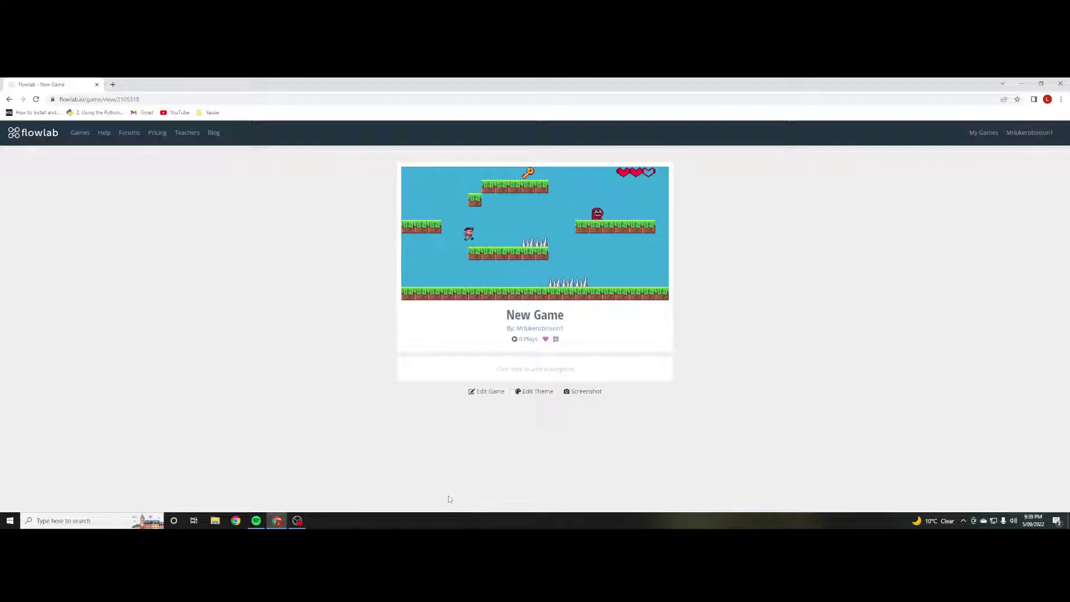
key("Right")
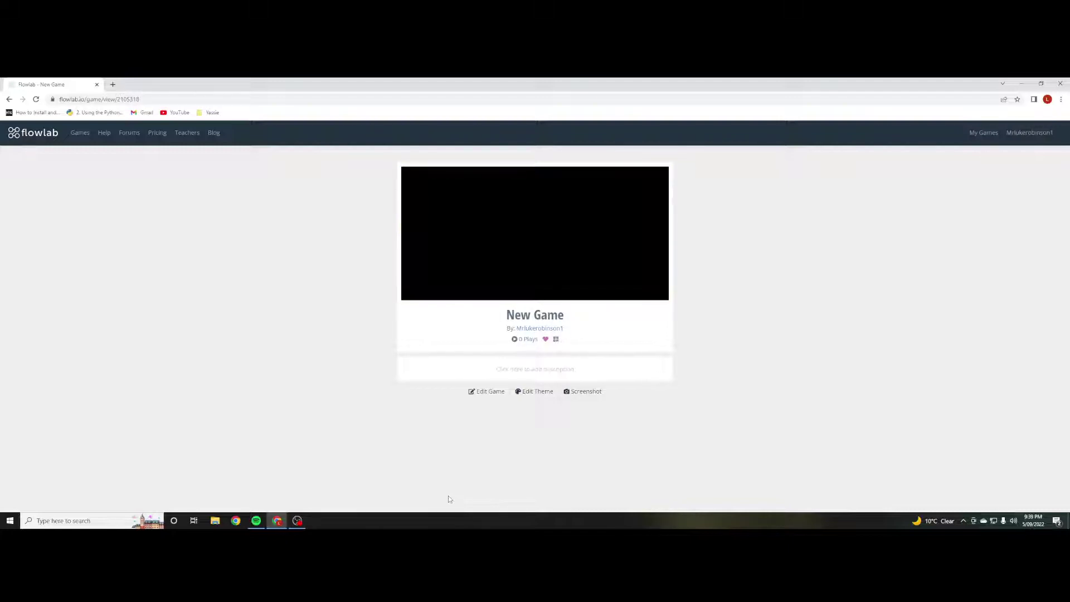
- Check the spikes' Collision behavior, leaving Player collision on Top and Bottom, and close their properties
left_click(500, 393)
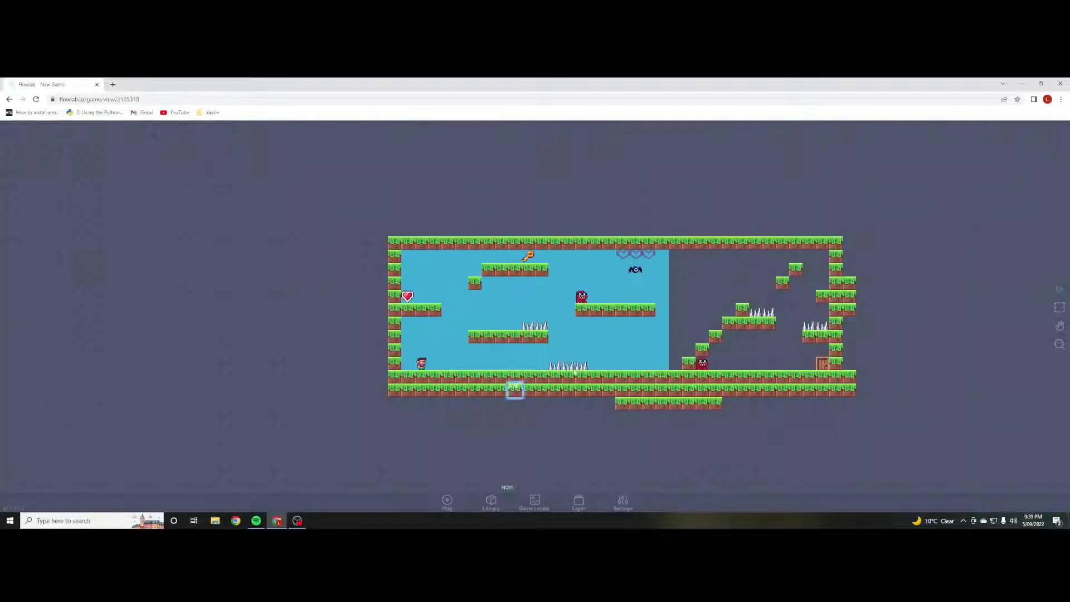
left_click(526, 326)
left_click(544, 316)
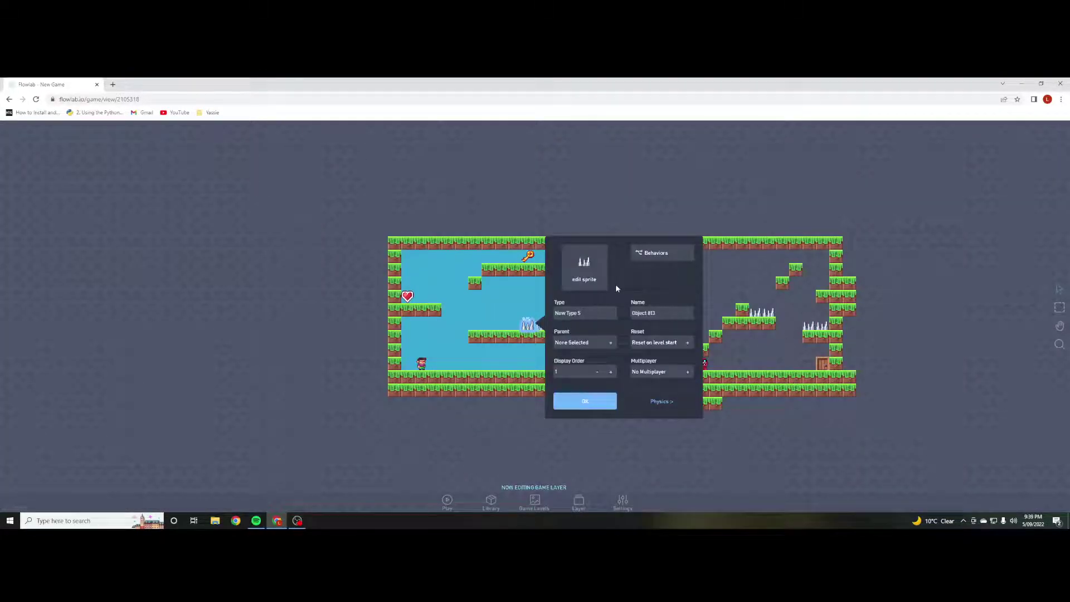
left_click(658, 254)
left_click(463, 318)
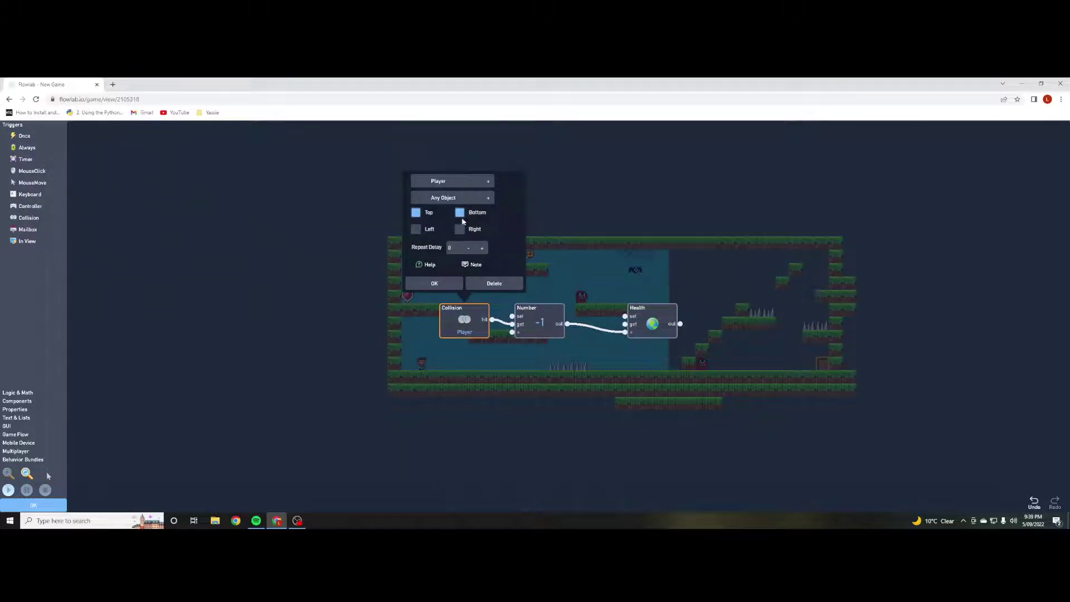
left_click(446, 285)
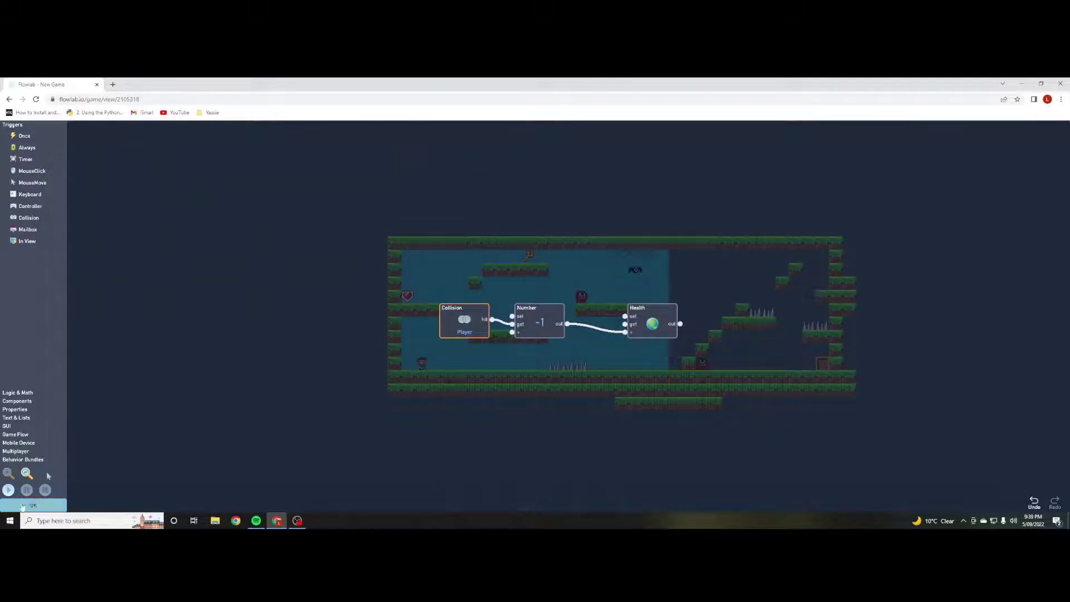
left_click(22, 506)
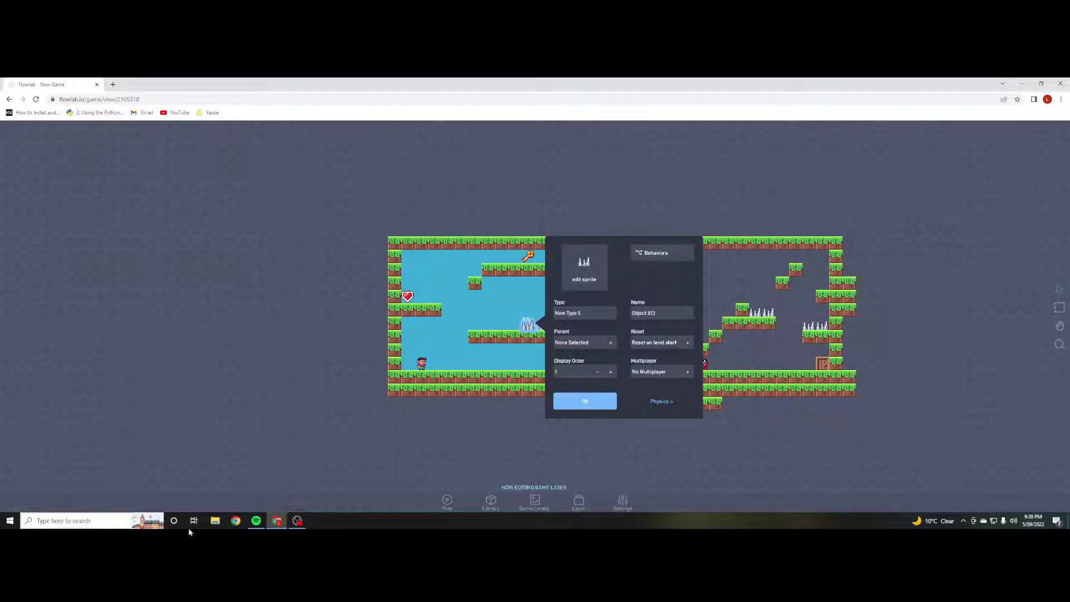
left_click(585, 402)
- Play-test by walking the player right, then go back to the level editor
left_click(448, 501)
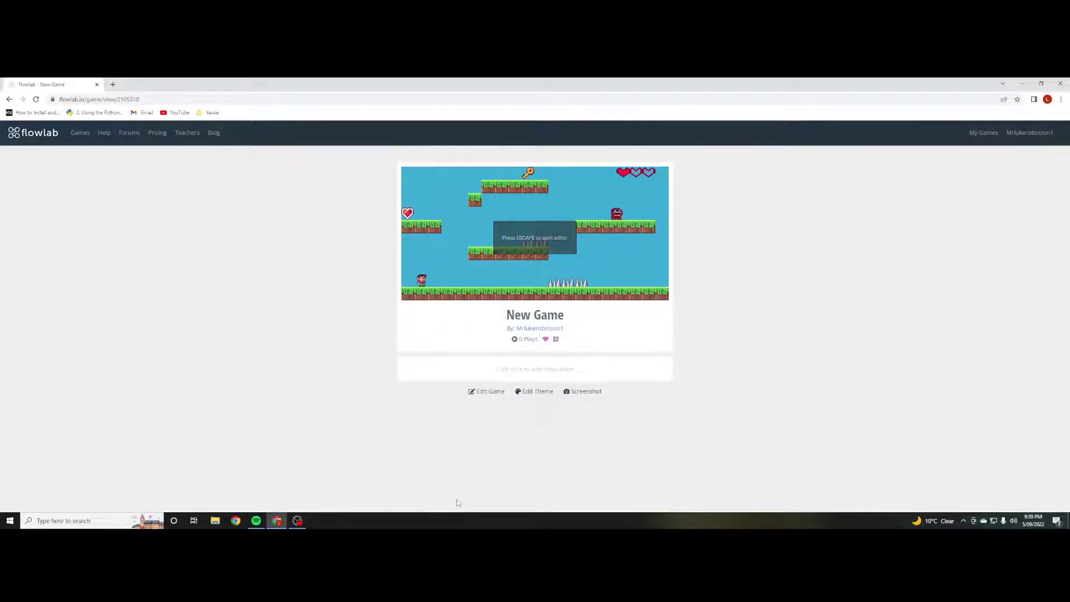
key("Right")
key("Right")
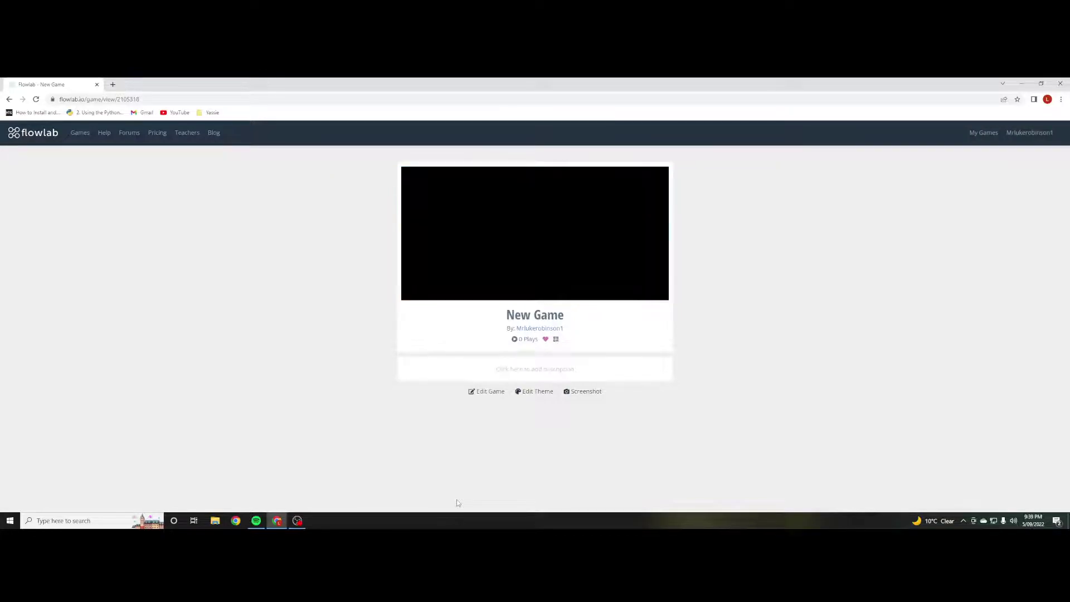
left_click(505, 397)
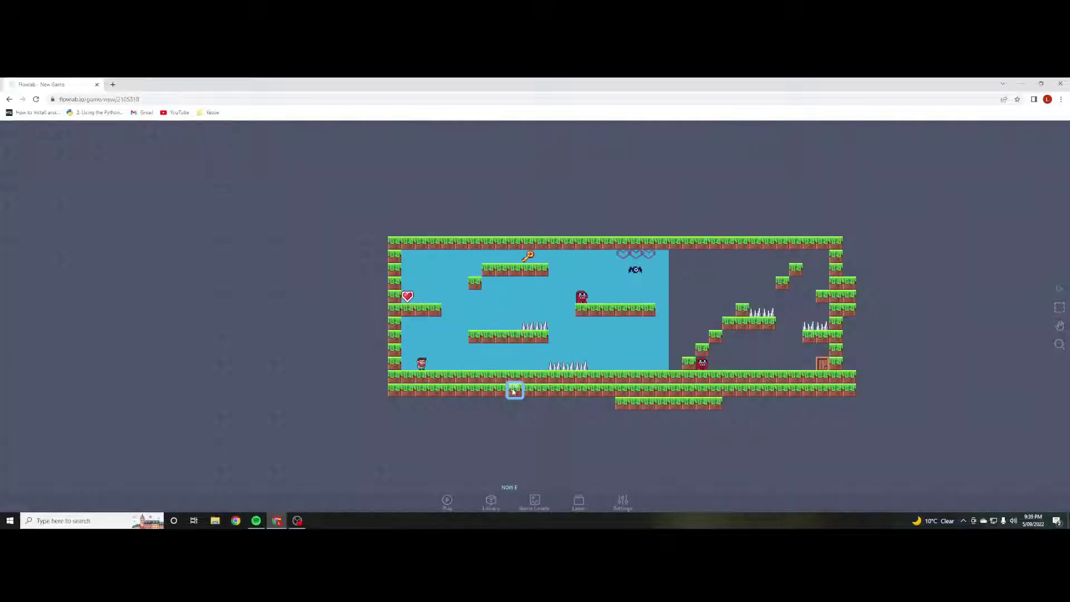